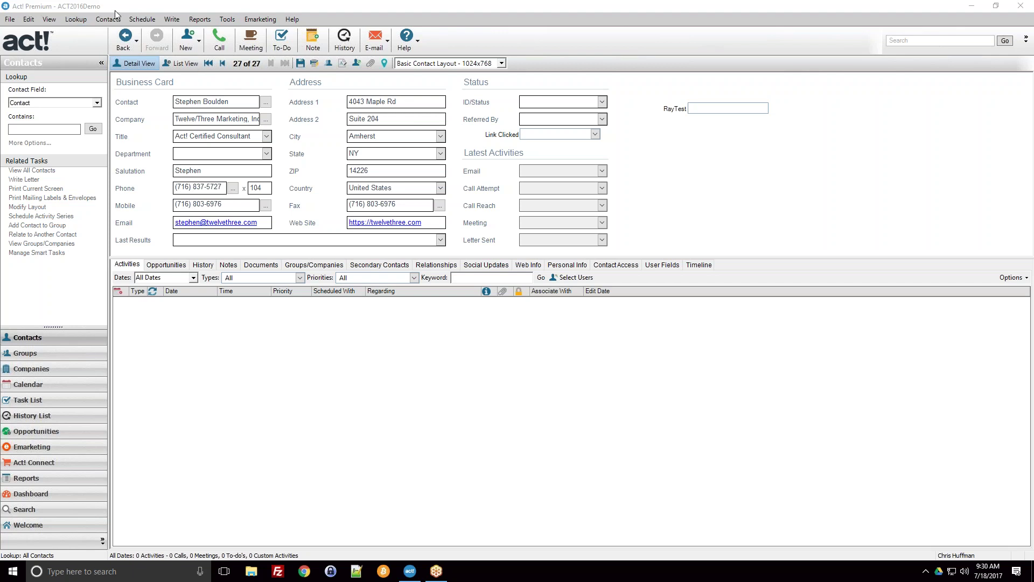
left_click(291, 20)
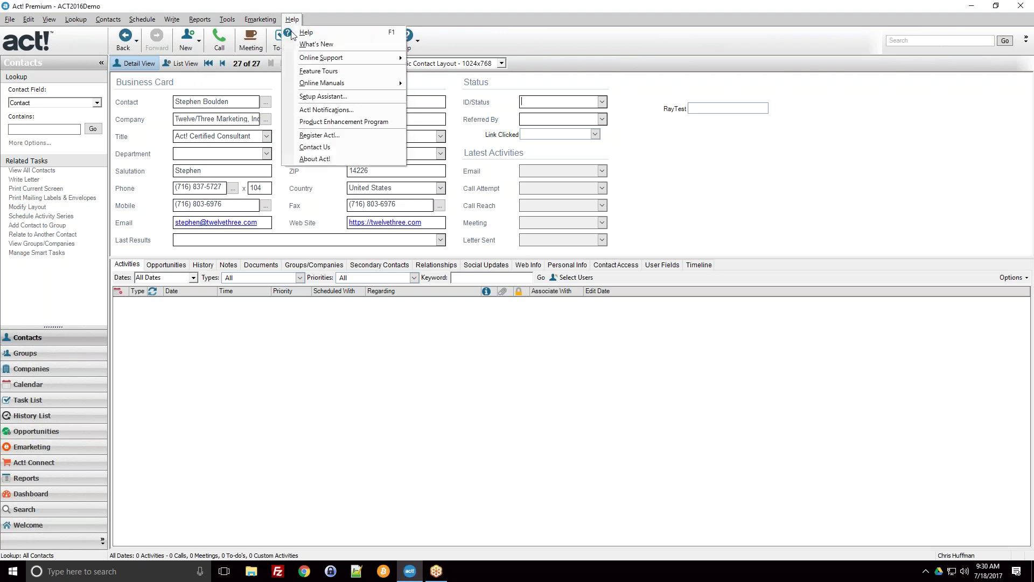
left_click(289, 20)
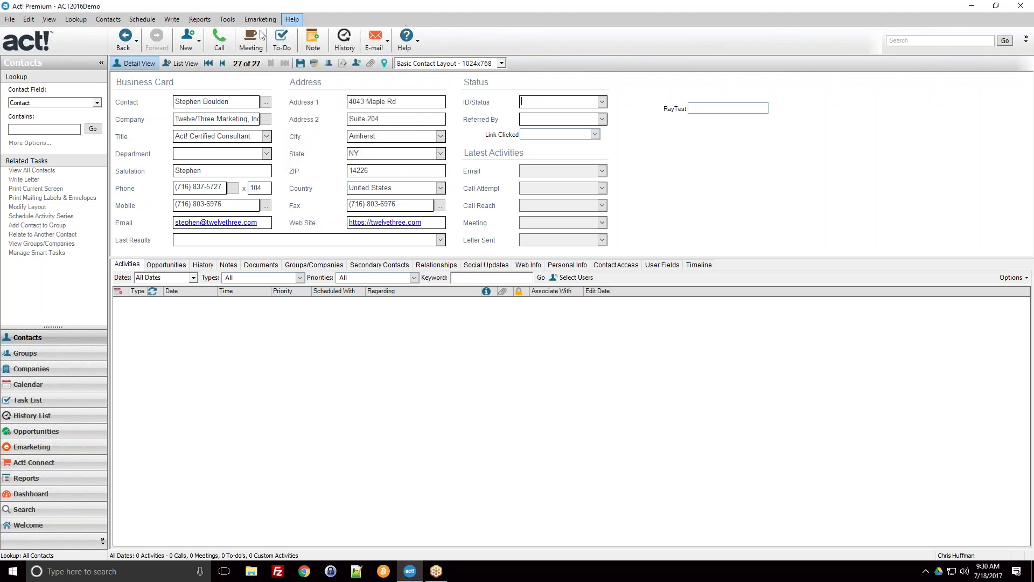
Switch the contacts to list view and display all contacts in the database
left_click(183, 63)
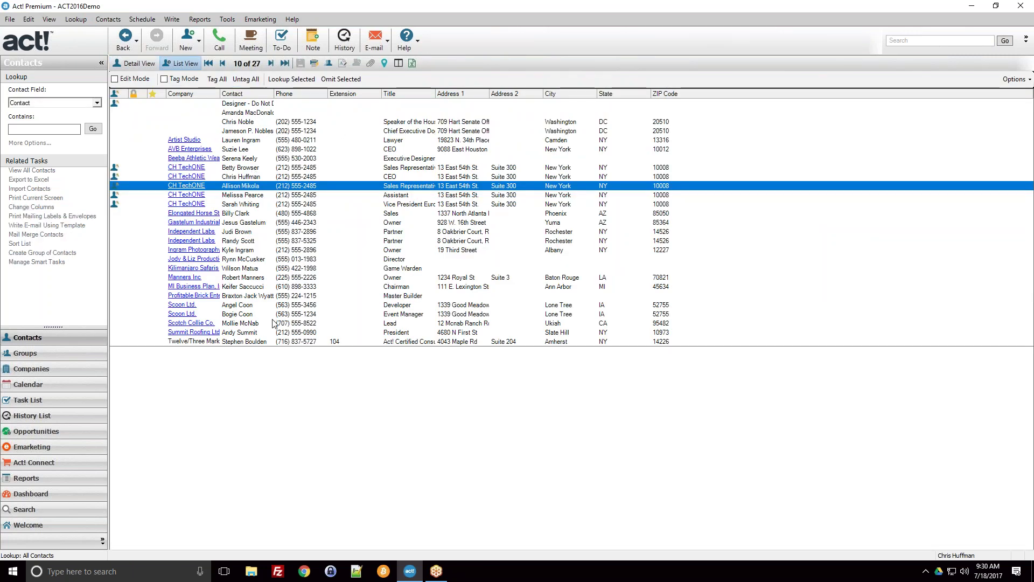
left_click(278, 342)
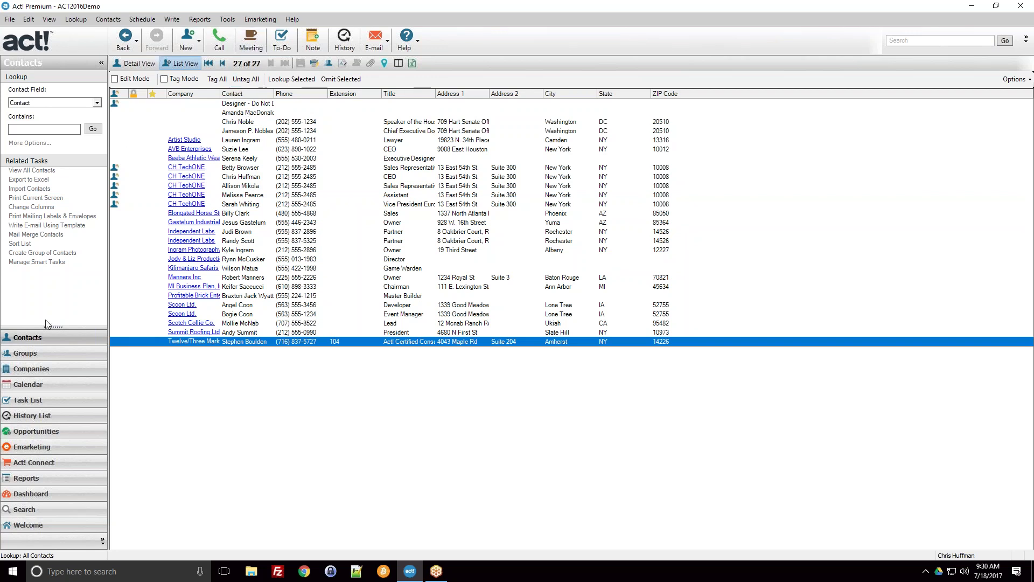
left_click(40, 338)
left_click(31, 170)
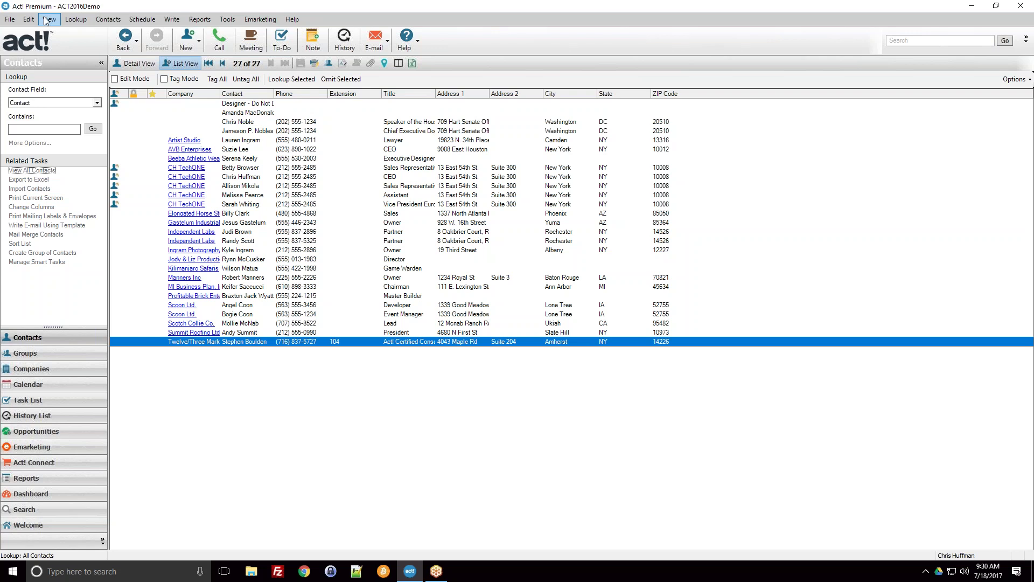
Review the databases available for opening or sharing, including ACT2017Demo and ACT2016Demo, without opening another one
left_click(10, 20)
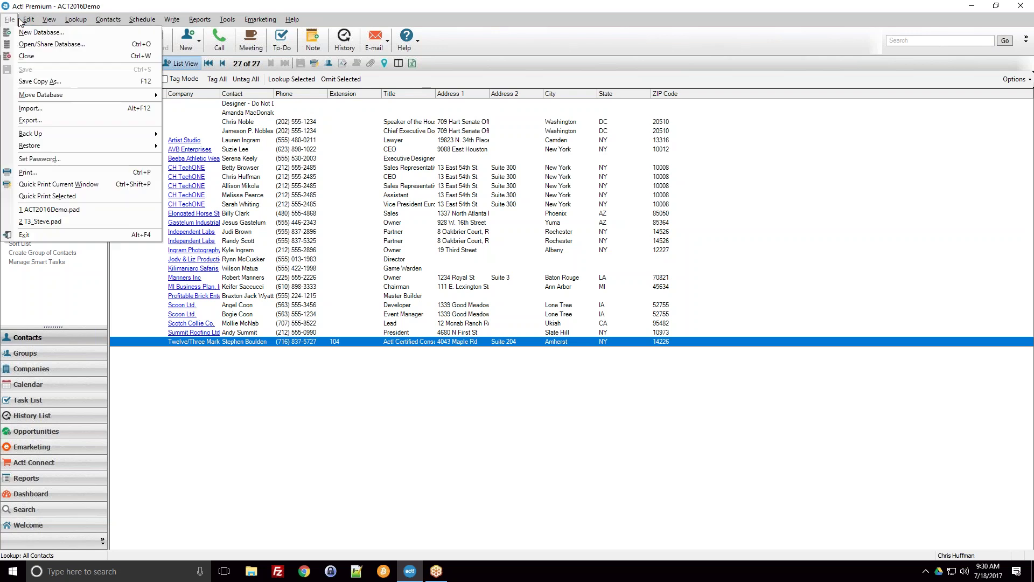
left_click(34, 47)
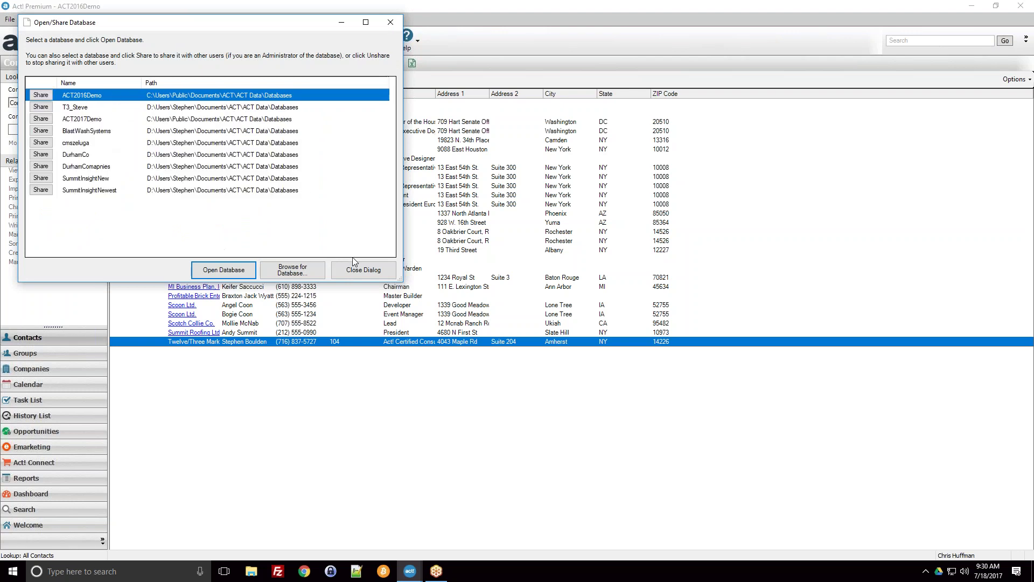
left_click(81, 120)
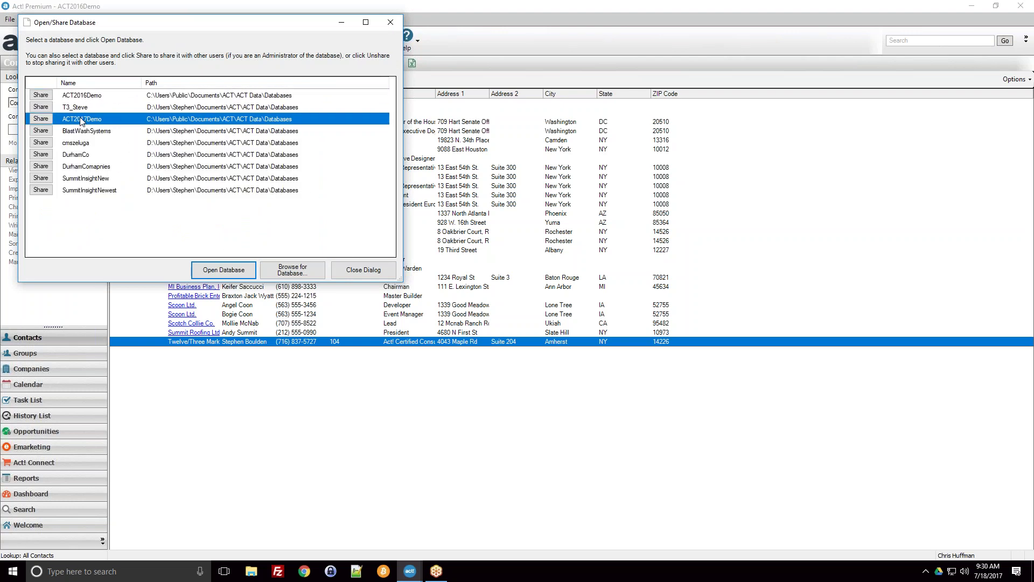
left_click(83, 97)
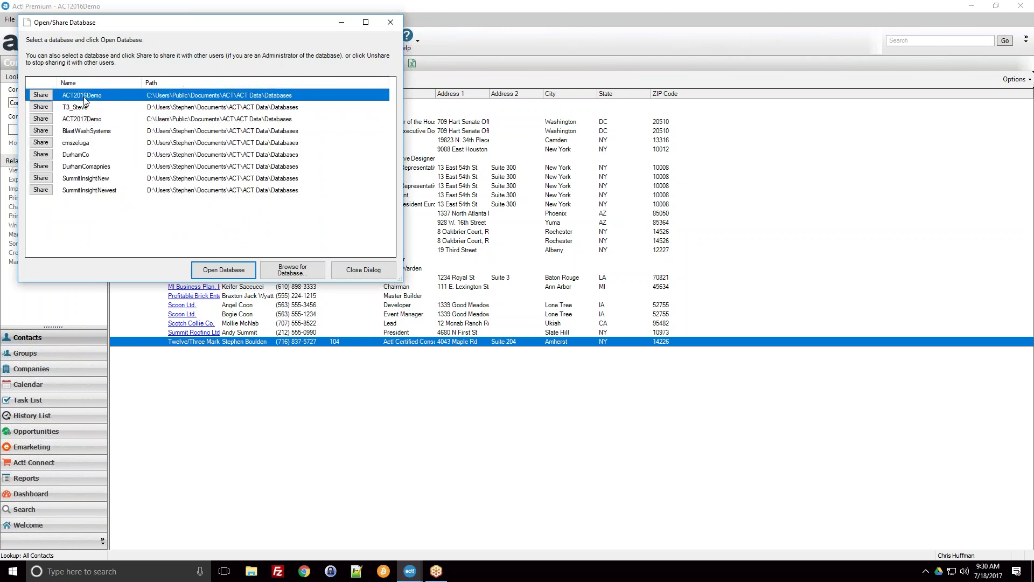
left_click(362, 272)
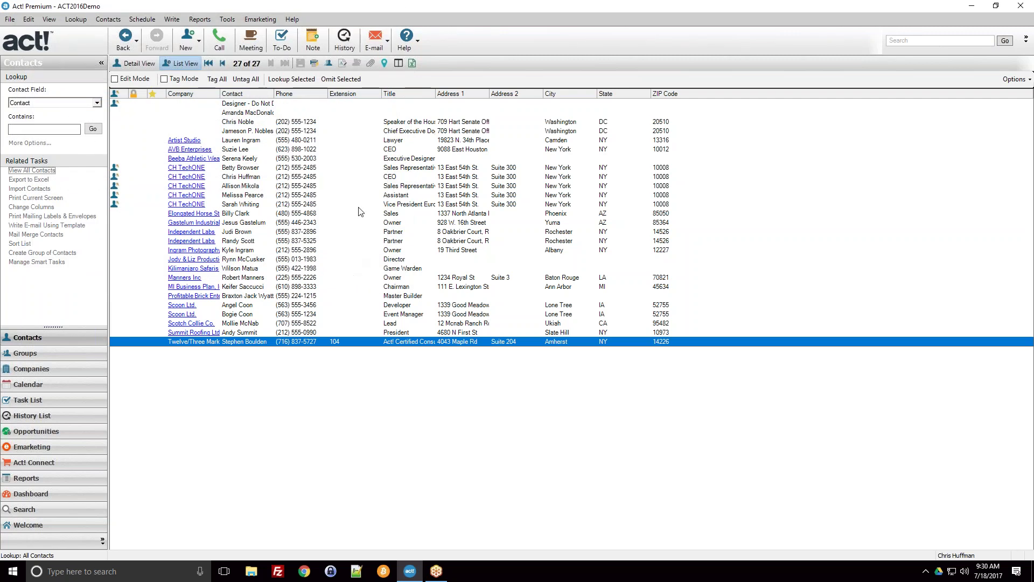
left_click(327, 122)
left_click(316, 114)
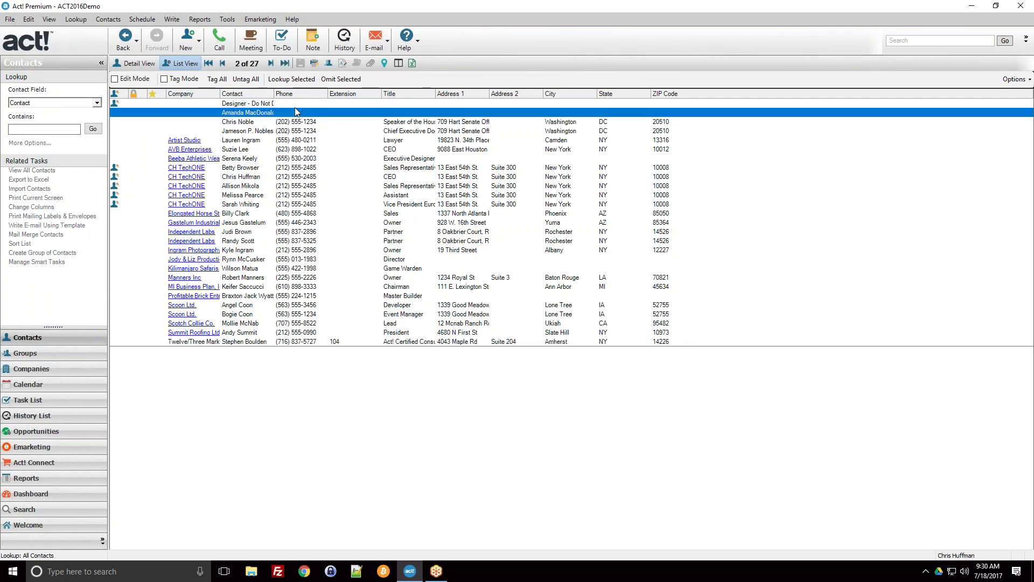
left_click(248, 141)
Look up a contact record by part of the surname in the Contact field and check its contact name
left_click(31, 104)
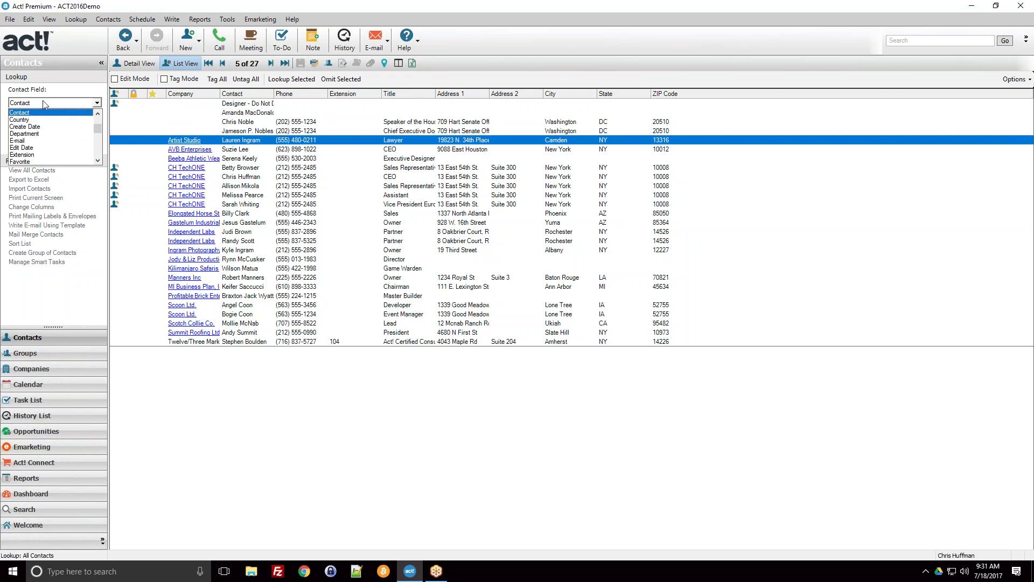
left_click(39, 103)
left_click(43, 128)
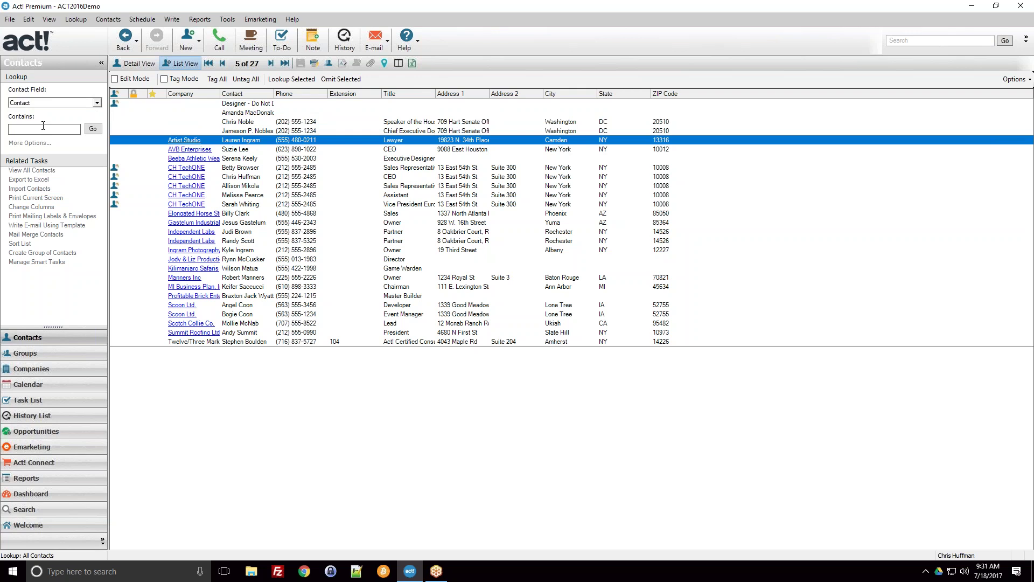
type("bould")
key("Return")
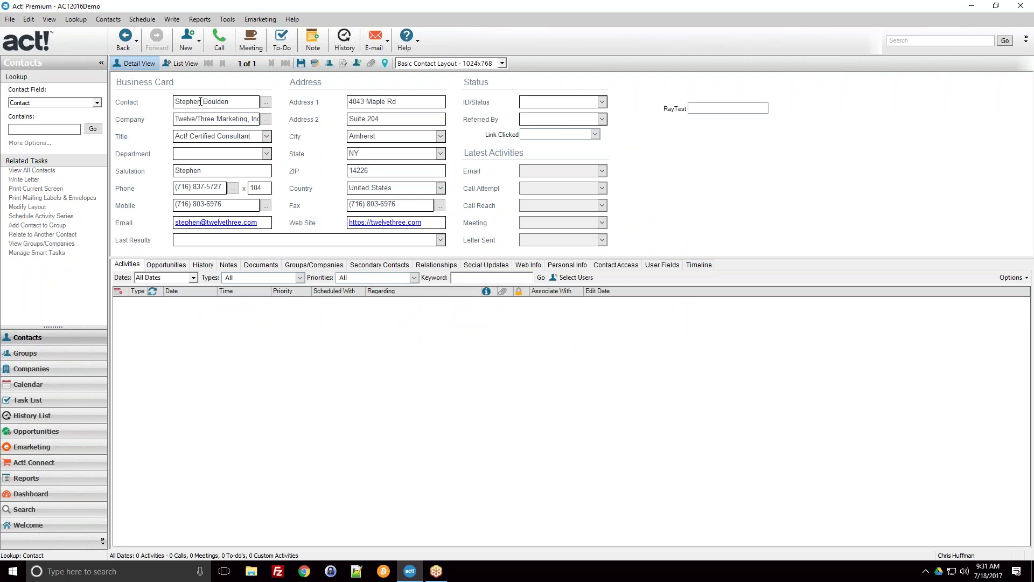
left_click_drag(229, 103, 175, 102)
left_click(174, 102)
Show the Employees group in the Groups view and examine the membership rule in its description
left_click(34, 353)
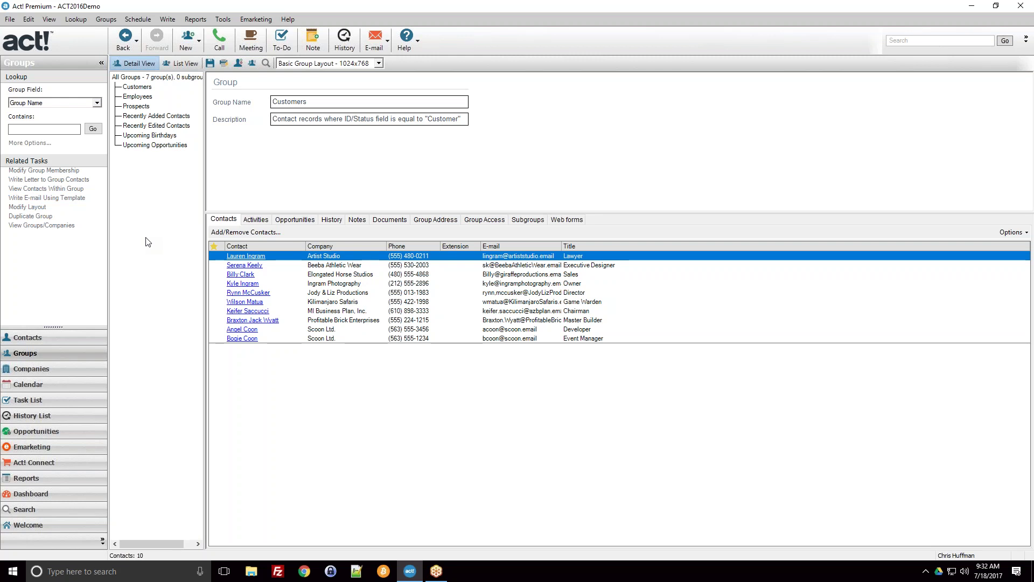
left_click(138, 98)
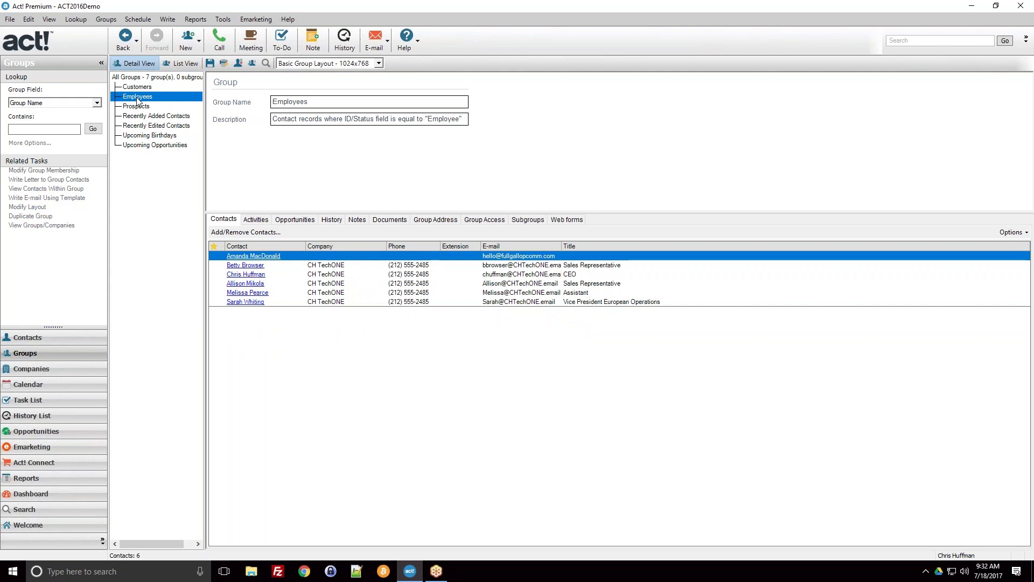
left_click_drag(318, 106, 401, 119)
left_click(365, 119)
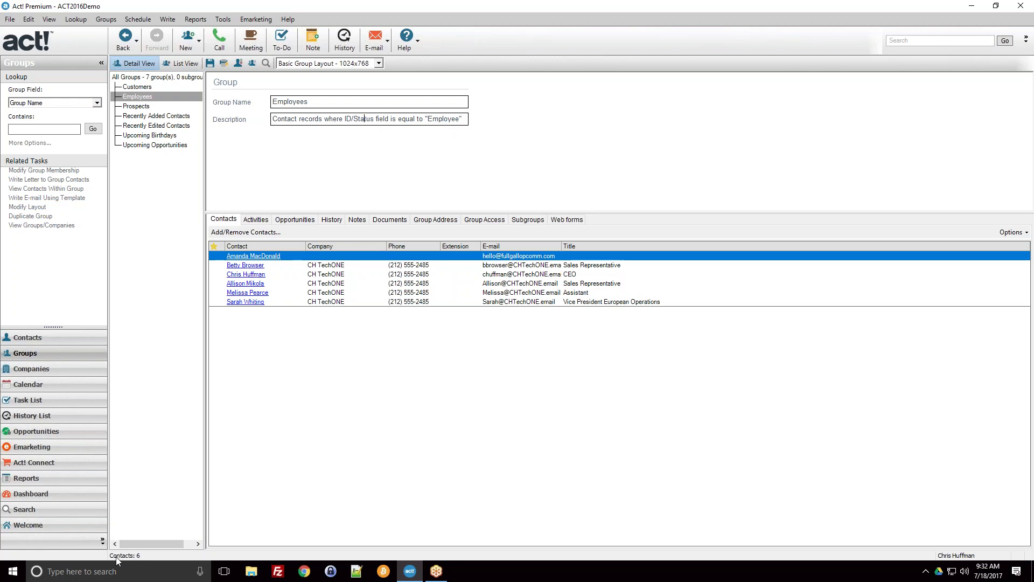
left_click(135, 108)
left_click(138, 98)
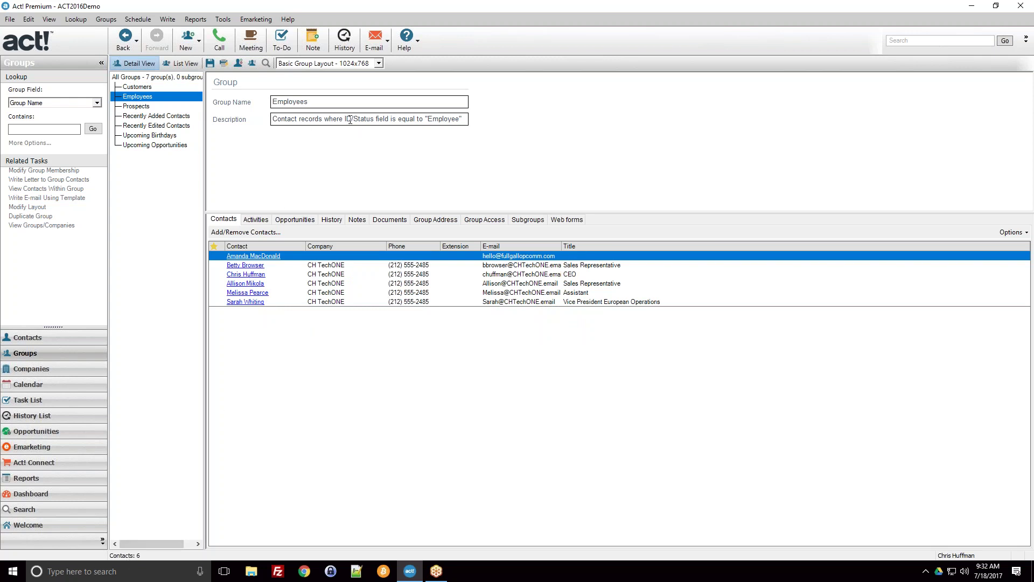
left_click(372, 118)
left_click(461, 118)
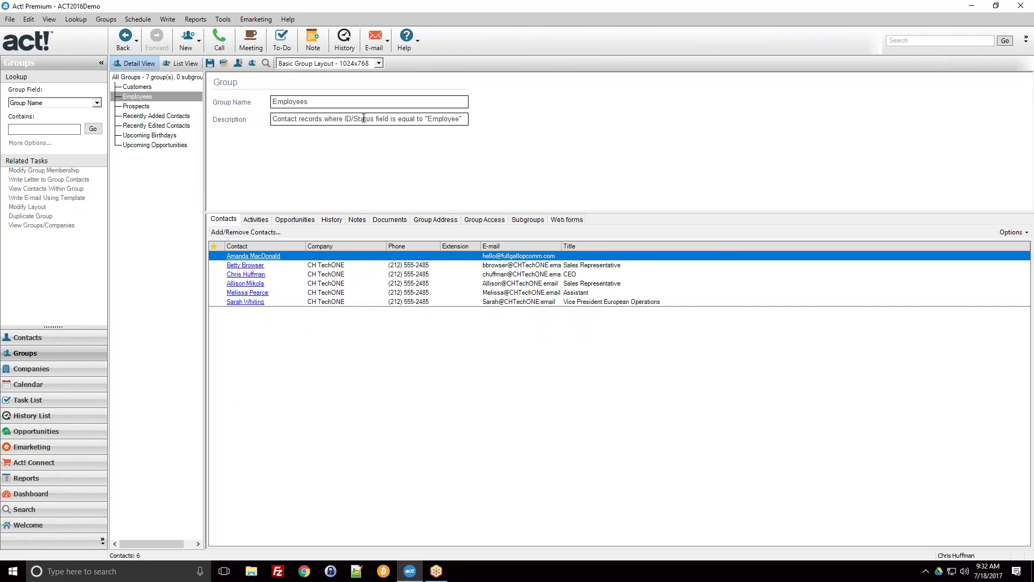
Open the record of the CH TechONE CEO from the Employees group and examine its ID/Status field
left_click(249, 275)
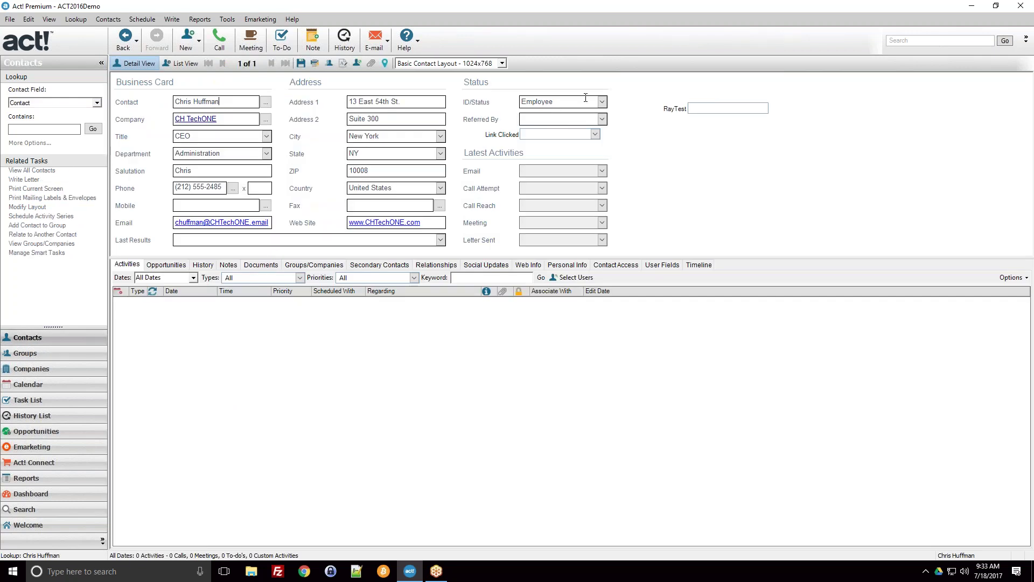
left_click_drag(585, 98, 521, 100)
left_click(536, 101)
left_click_drag(564, 102, 523, 102)
left_click(521, 101)
Return to the Groups view and display the Employees group again
left_click(16, 358)
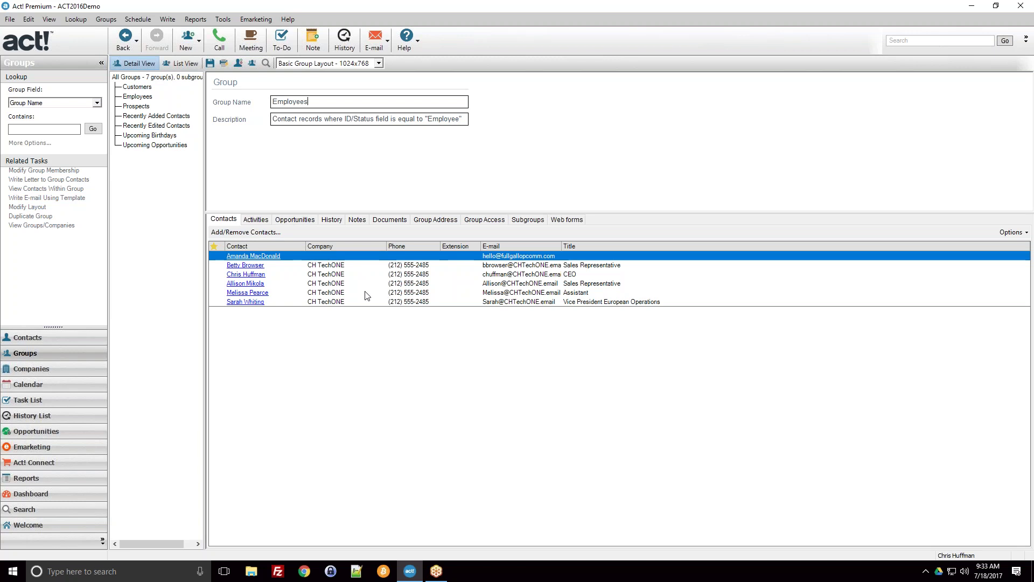
left_click(142, 107)
left_click(139, 98)
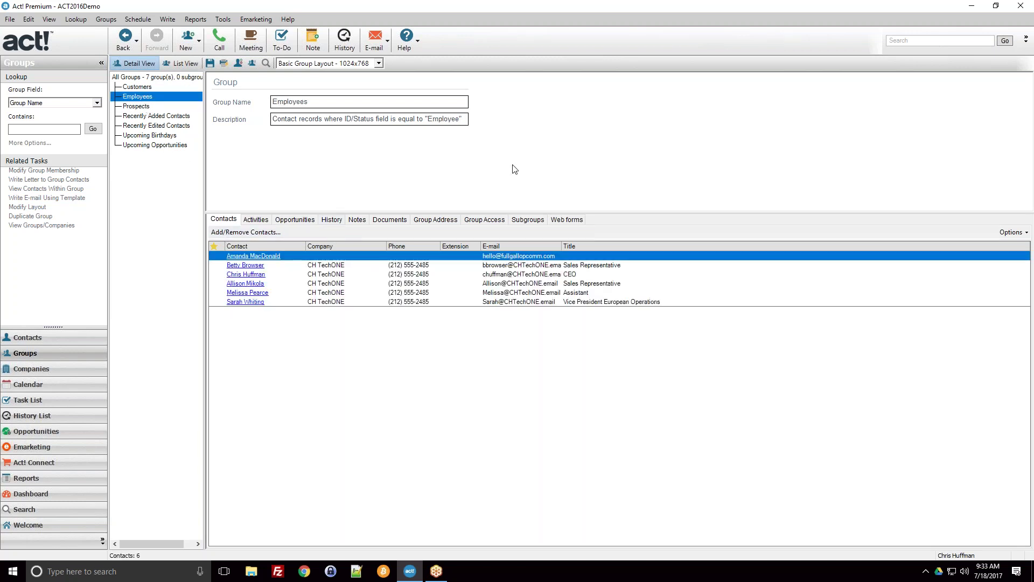
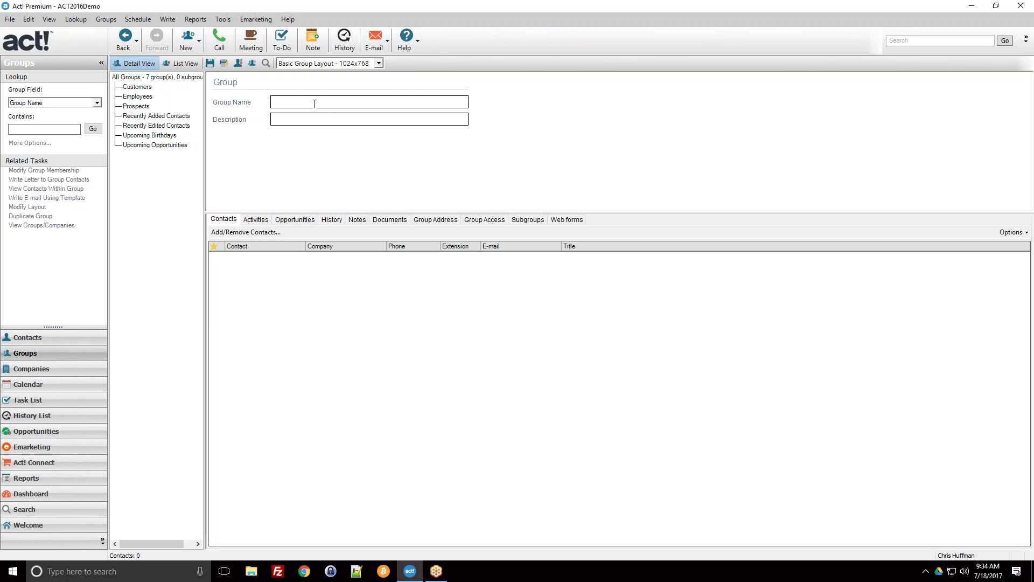
Create and save a group named "Act Webinar Emarketing Test Group" with the description "Contacts with email addresses, not Opt Out"
type("Act!")
type(" Webinar")
type(" Emarketing Test")
type(" Group")
key("Tab")
type("Cont")
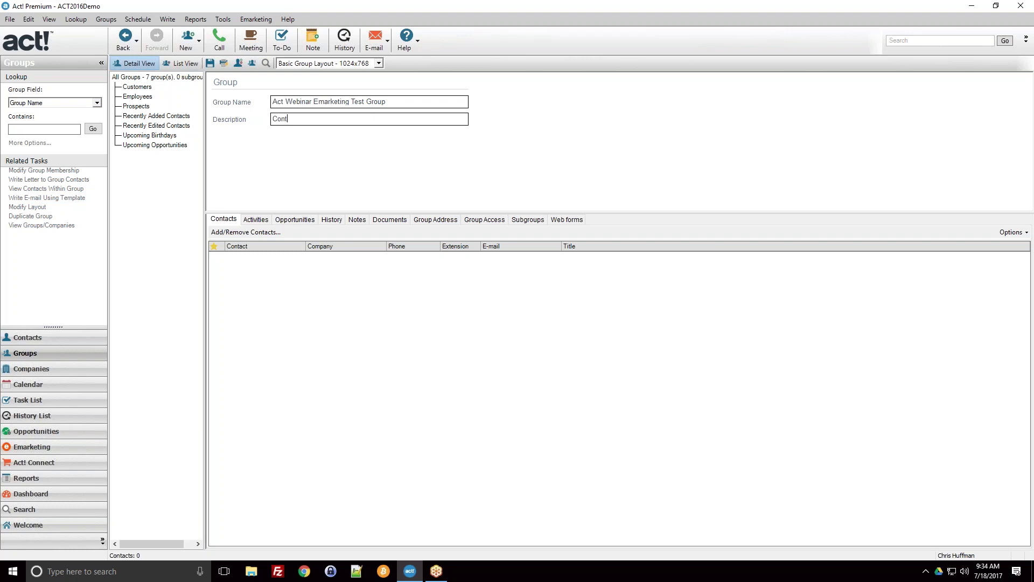
type("acts with email addresses, not Opt Out")
left_click(211, 63)
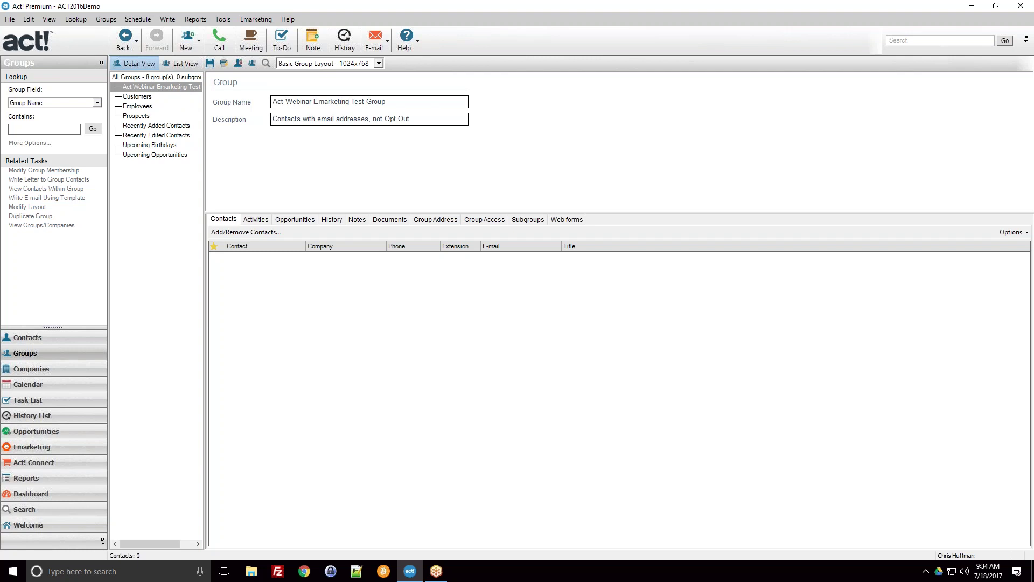
Widen the group tree to fit the long group name and display the contacts of the Act Webinar Emarketing Test Group
left_click_drag(205, 113, 219, 107)
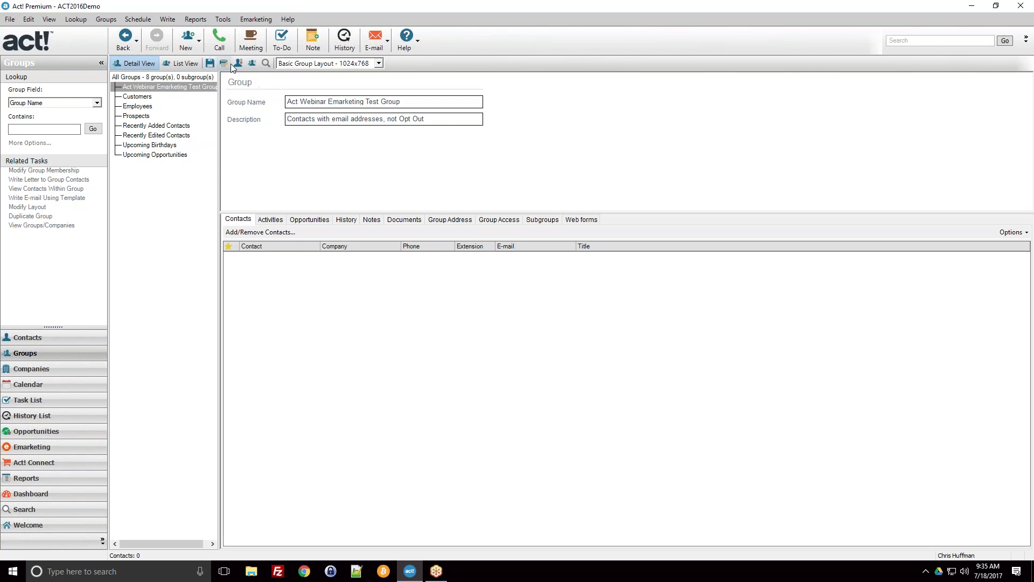
left_click(136, 96)
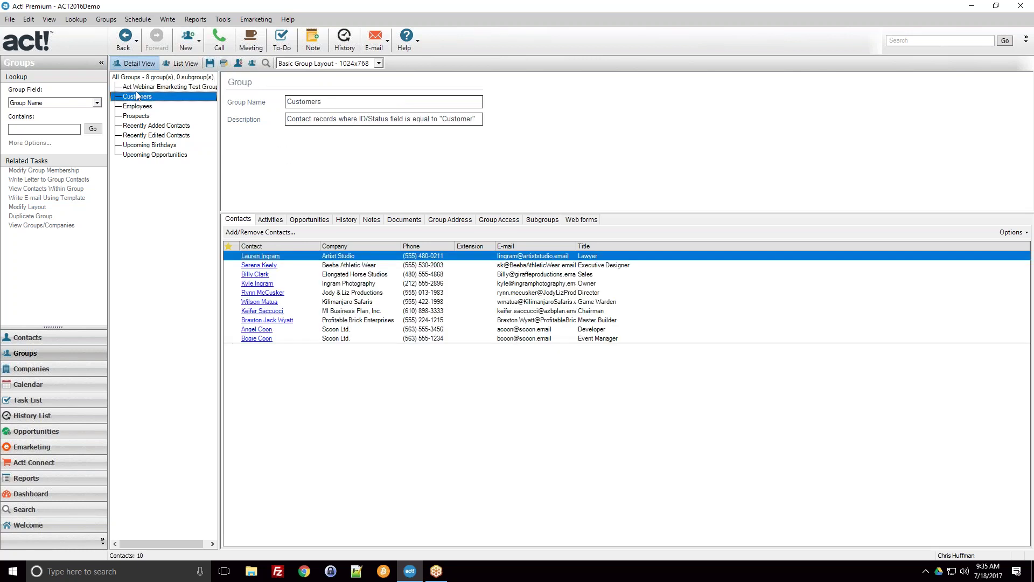
left_click(138, 88)
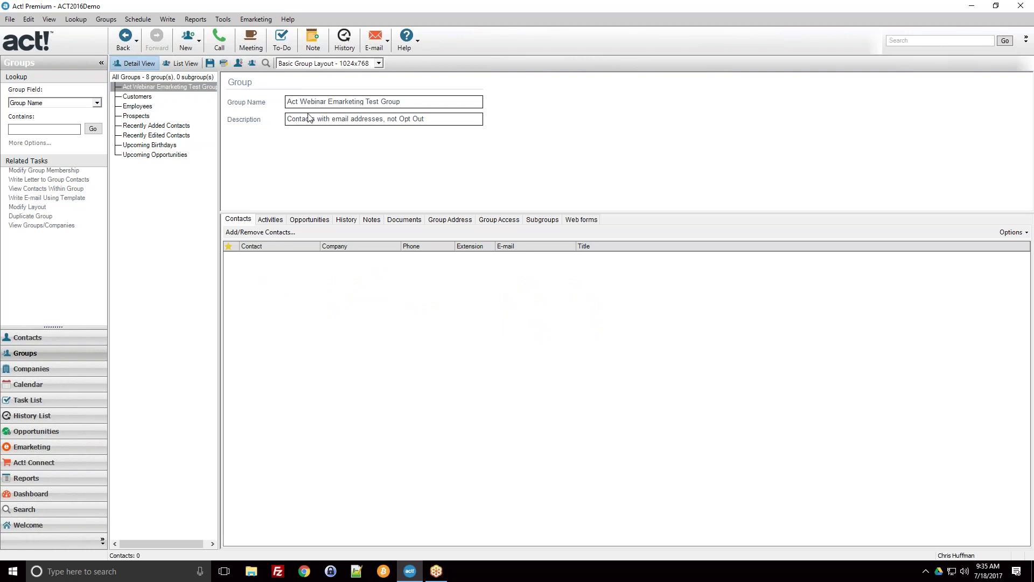
left_click(268, 220)
key("Right")
left_click(240, 220)
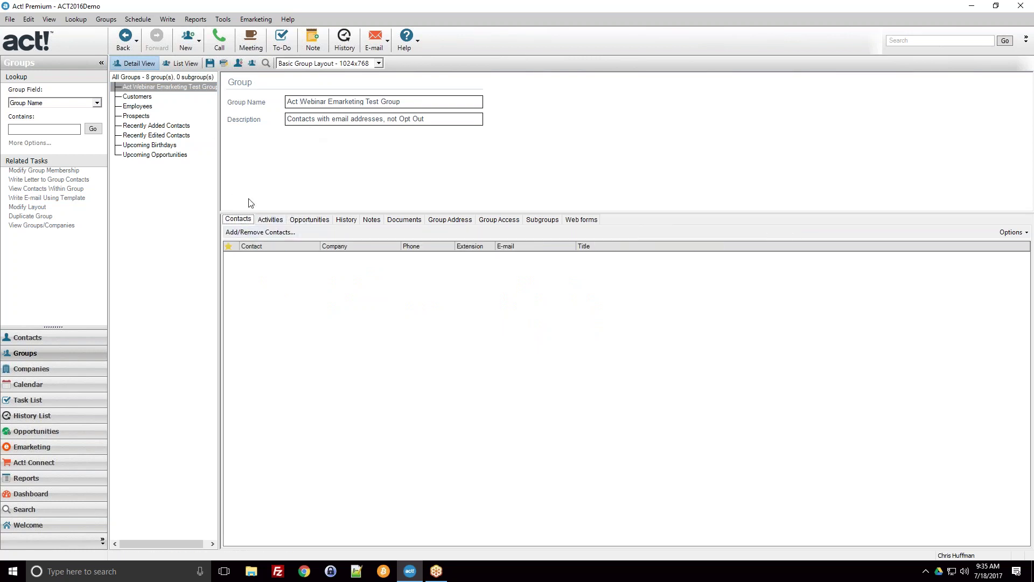
Open the static member selection for adding contacts to the Act Webinar Emarketing Test Group
left_click(251, 236)
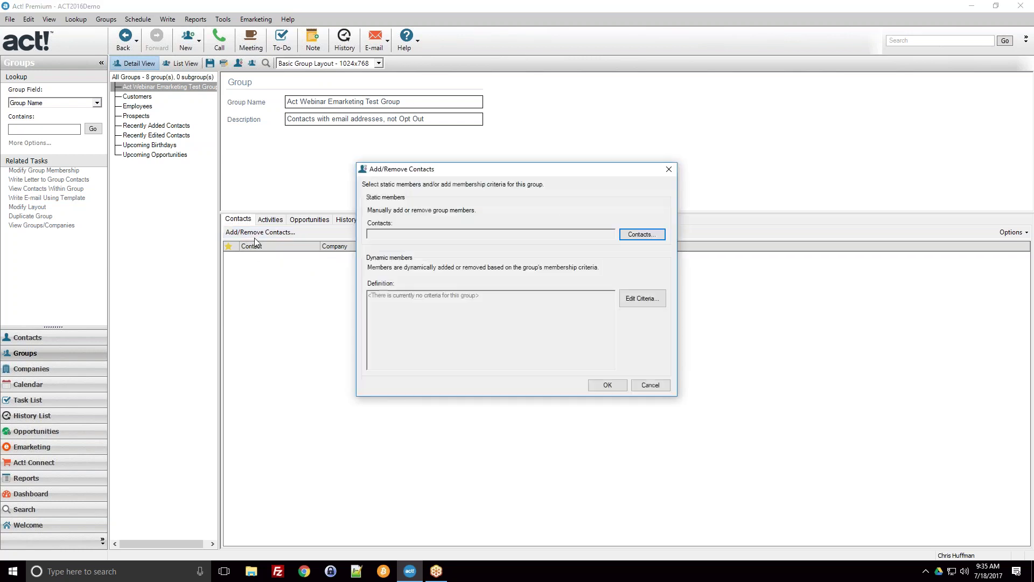
left_click_drag(439, 172, 413, 154)
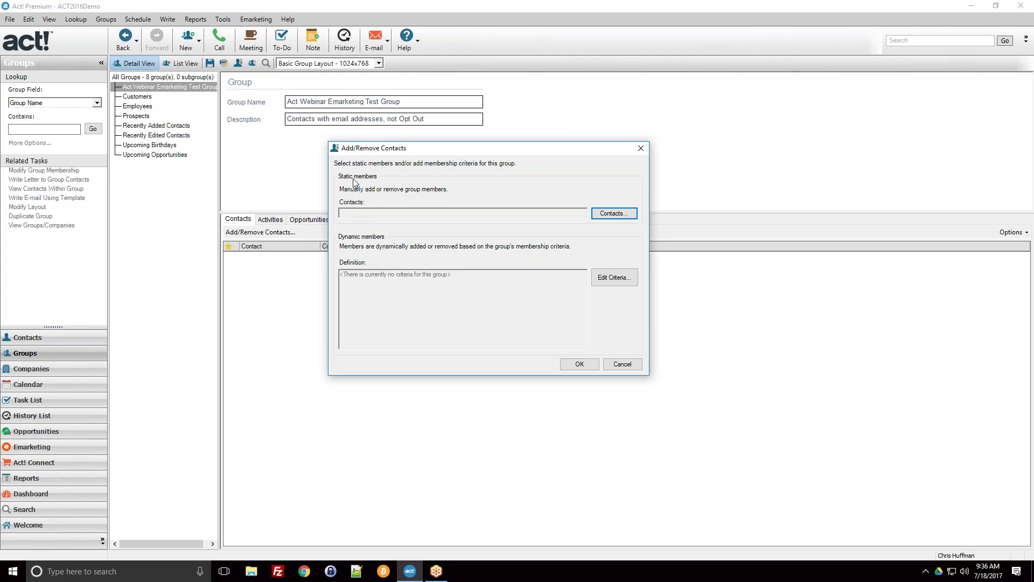
left_click(366, 212)
left_click(613, 215)
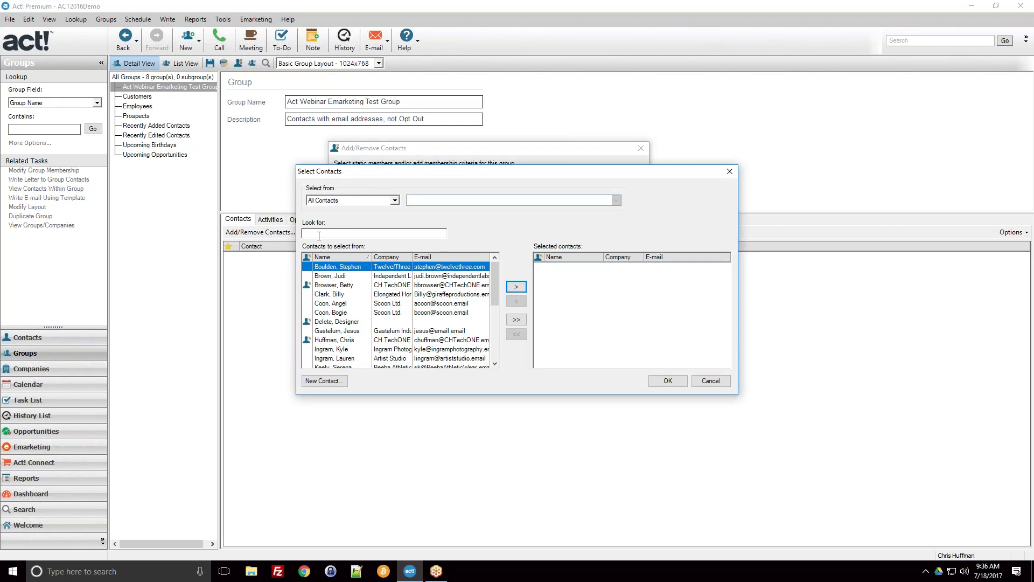
Add the Twelve/Three Marketing contact from the full contact list to the group's selected contacts
left_click(325, 339)
scroll(330, 343, "down", 3)
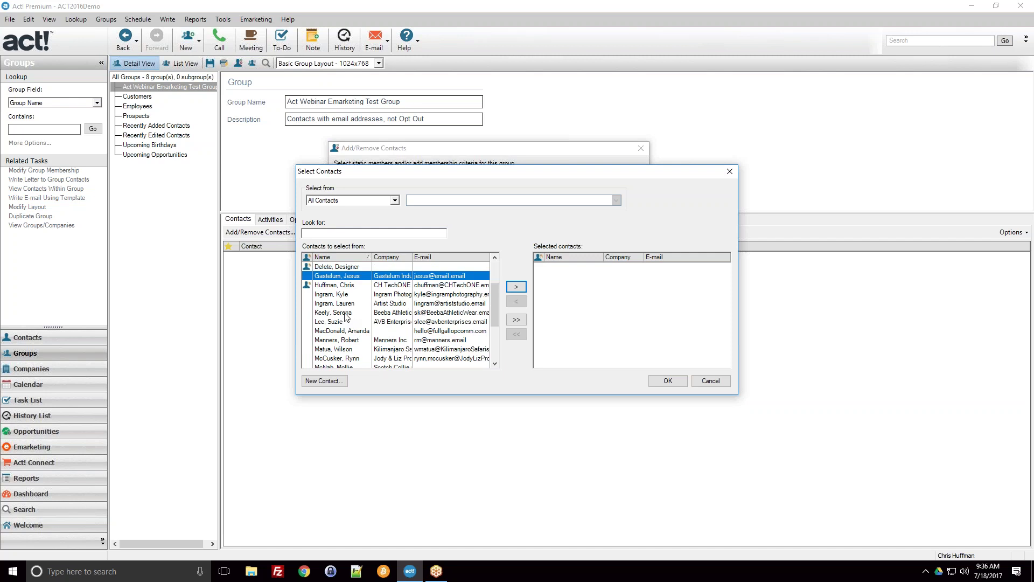
scroll(334, 345, "up", 2)
left_click(344, 304)
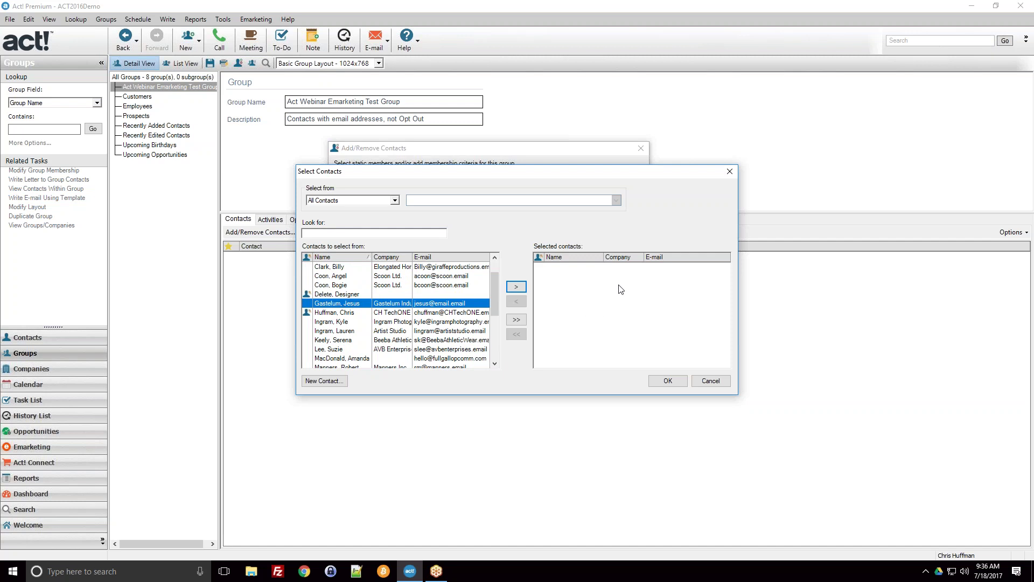
left_click(399, 332)
scroll(399, 333, "up", 1)
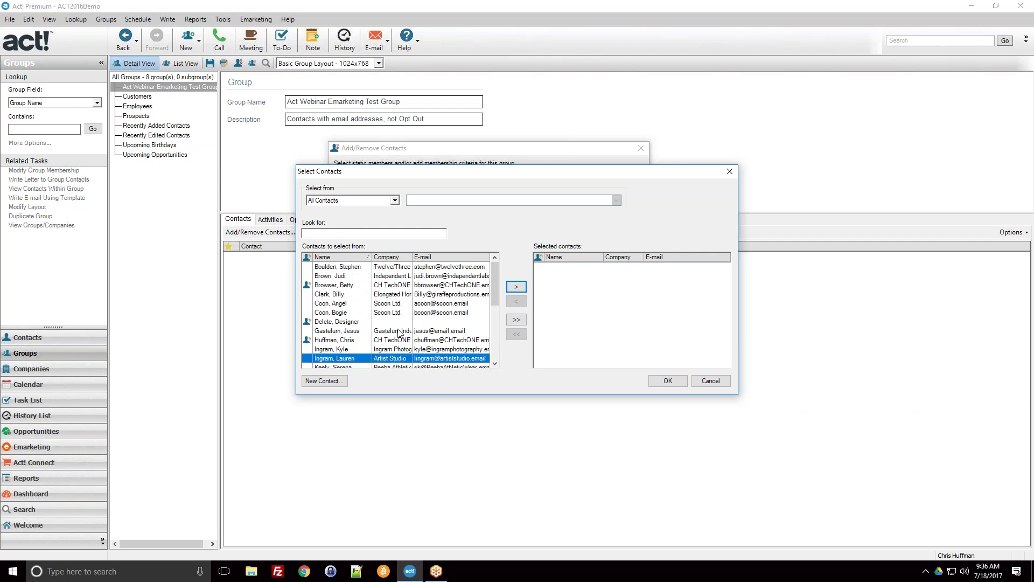
left_click(329, 268)
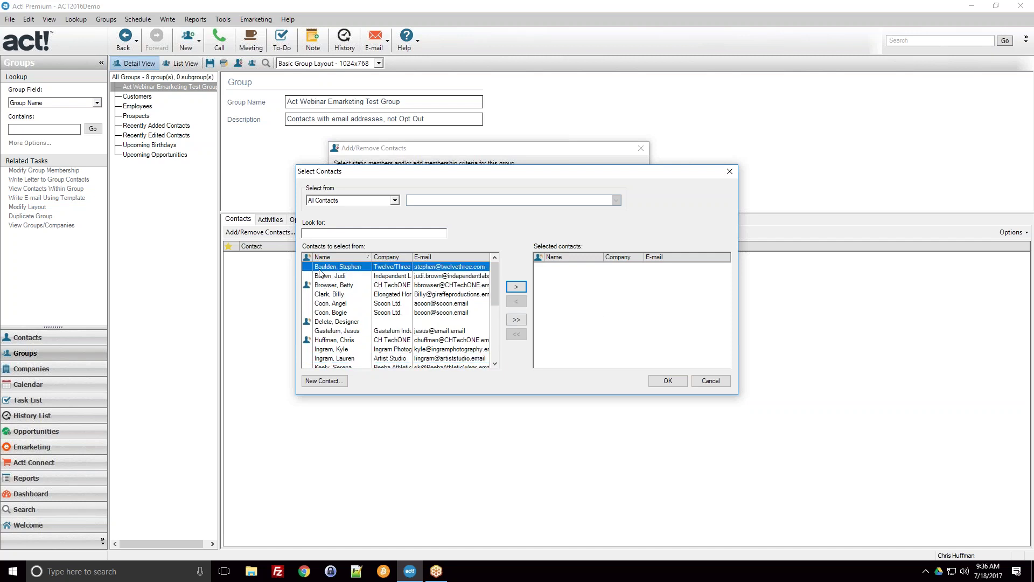
left_click(516, 286)
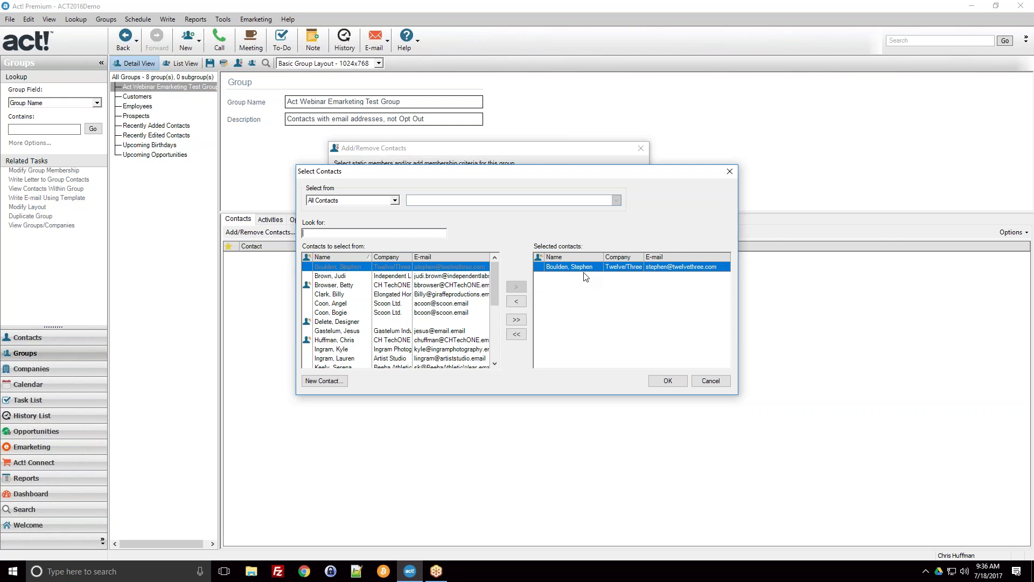
Add CH TechONE's CEO and its sales representative to the selected contacts
scroll(362, 325, "down", 2)
left_click(340, 285)
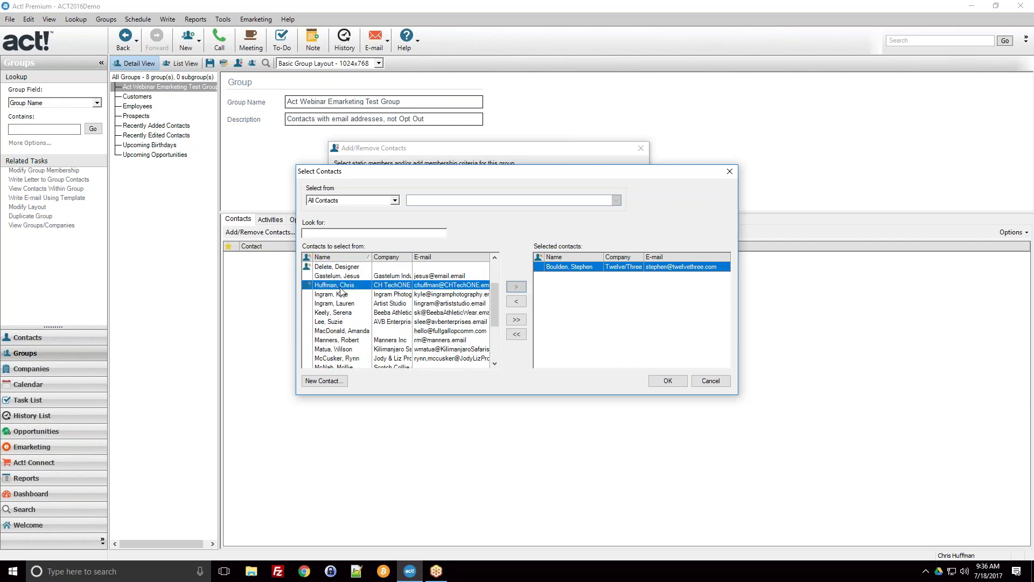
left_click(516, 286)
left_click(342, 323)
scroll(390, 337, "down", 2)
left_click(389, 321)
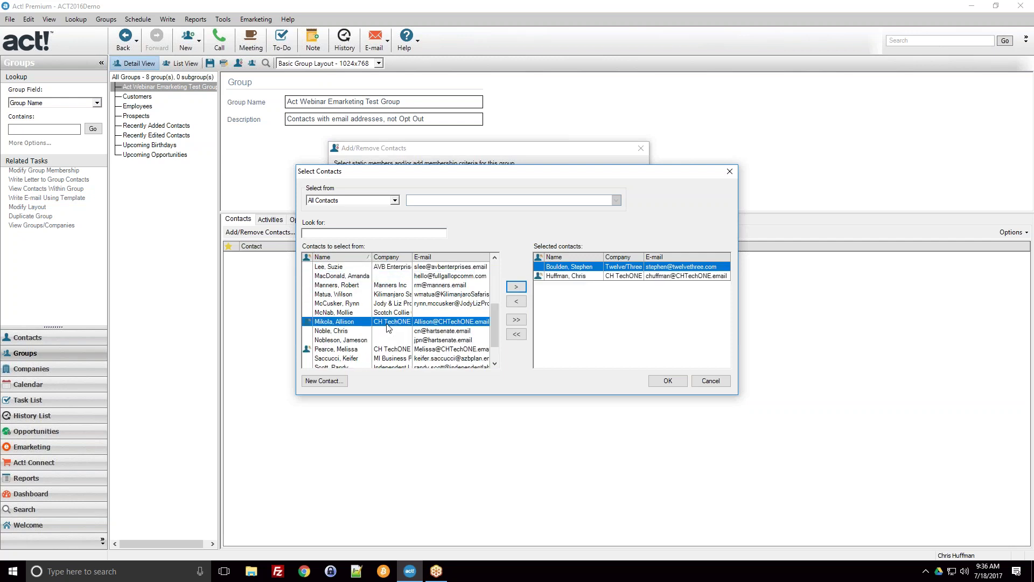
left_click(516, 287)
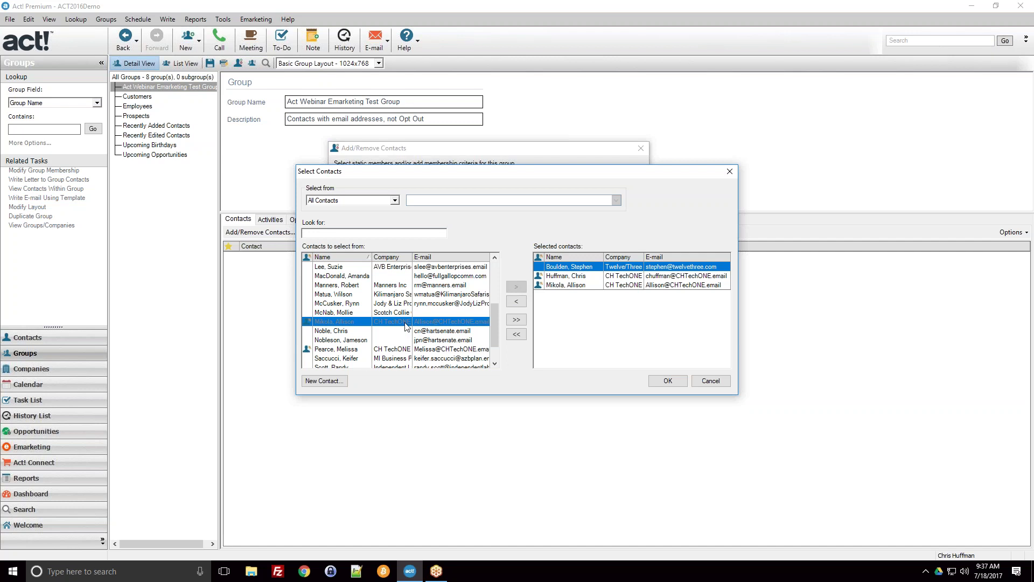
Add the contact with the fullgallopcomm.com e-mail domain, and apply the selected contacts as the group's static members
scroll(436, 309, "up", 2)
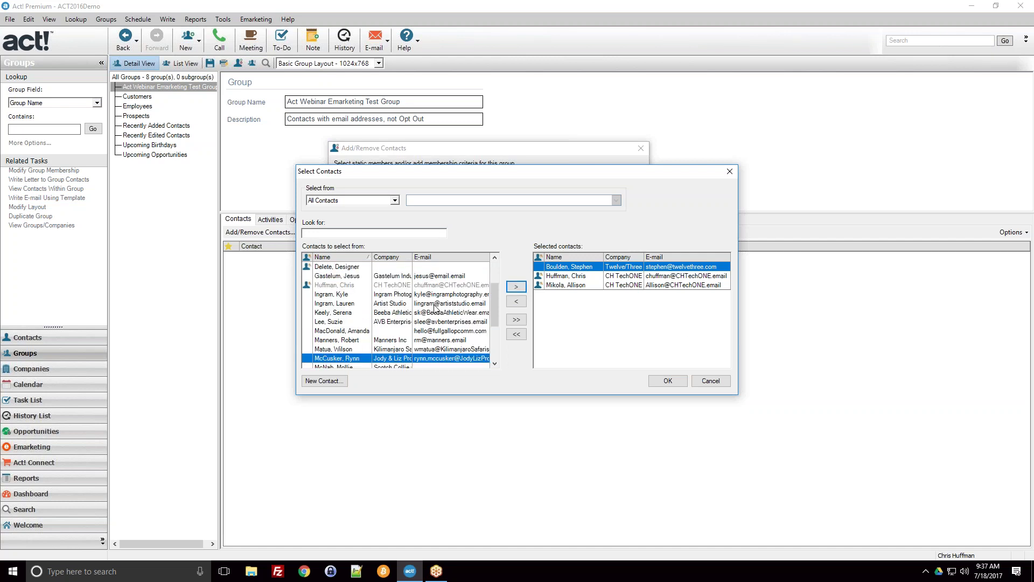
left_click(366, 331)
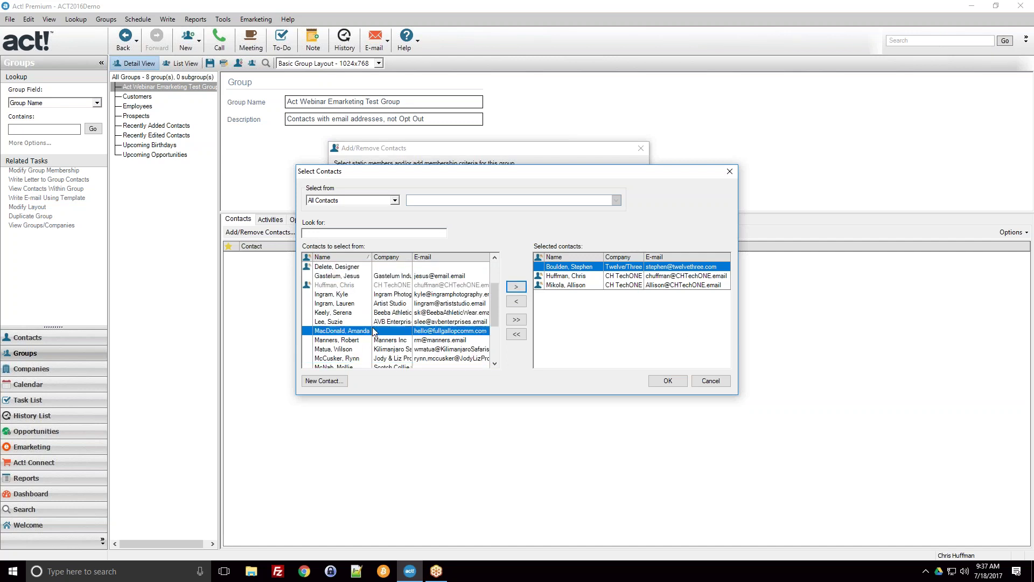
left_click(516, 287)
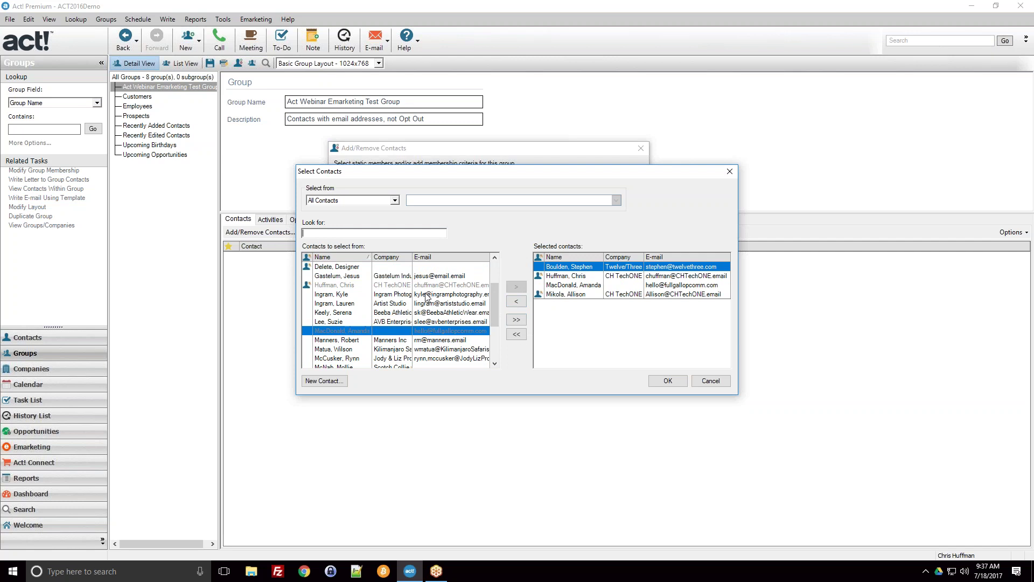
left_click(458, 285)
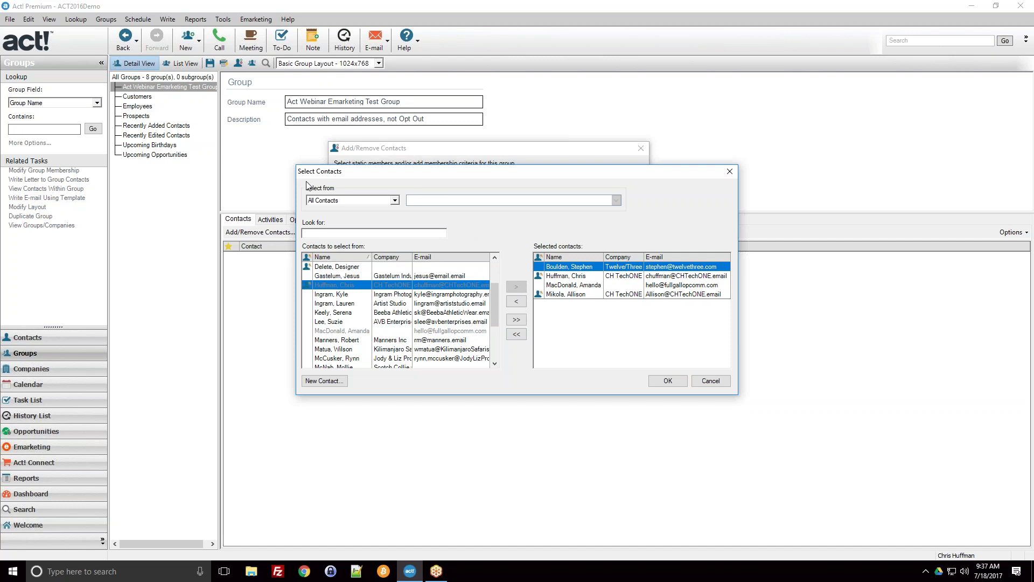
left_click(667, 381)
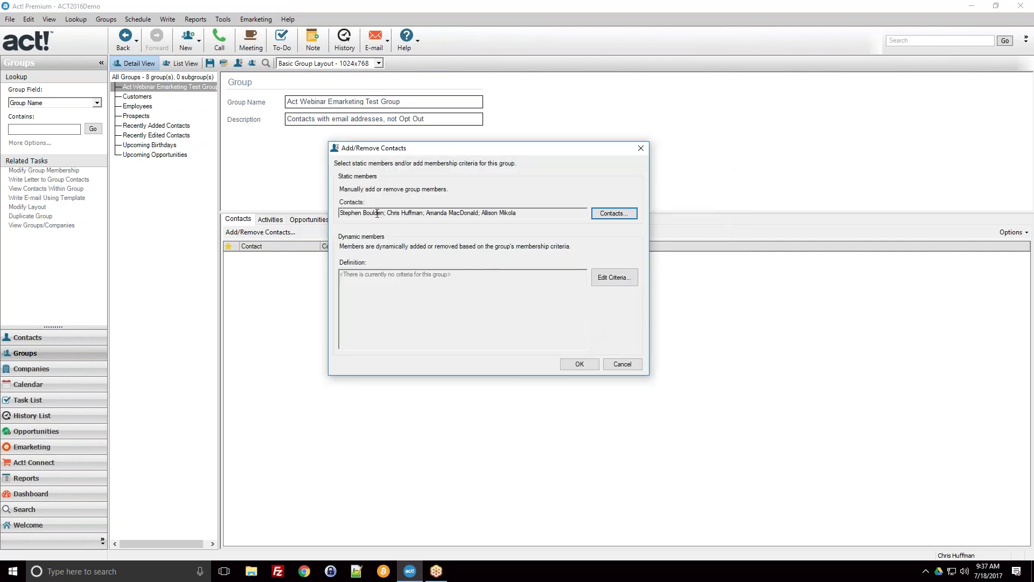
left_click_drag(516, 213, 321, 215)
left_click(529, 216)
left_click(579, 364)
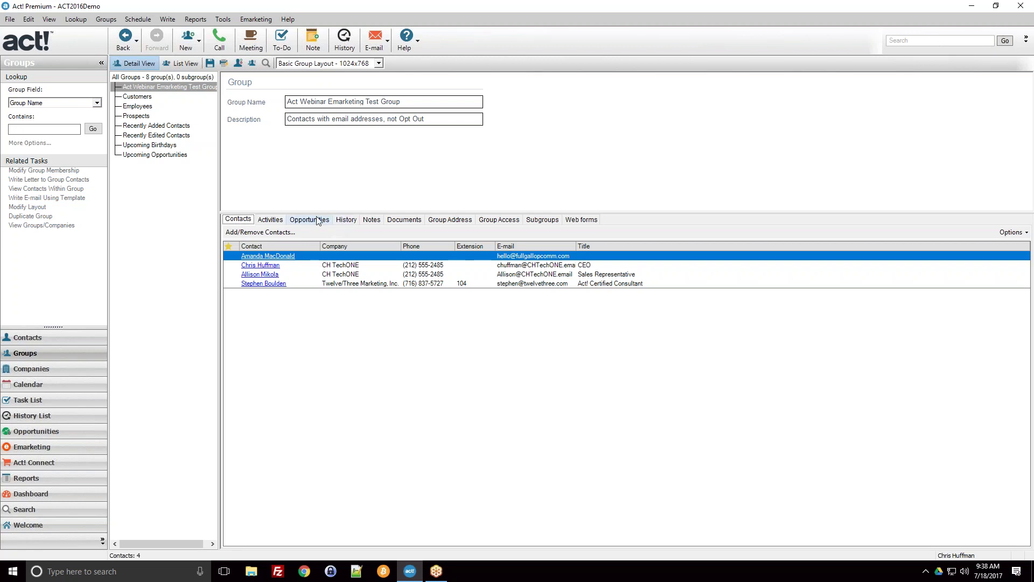
Examine the test group's history, including the MailChimp campaign entry, and its notes, ending on the group's contacts
left_click(355, 223)
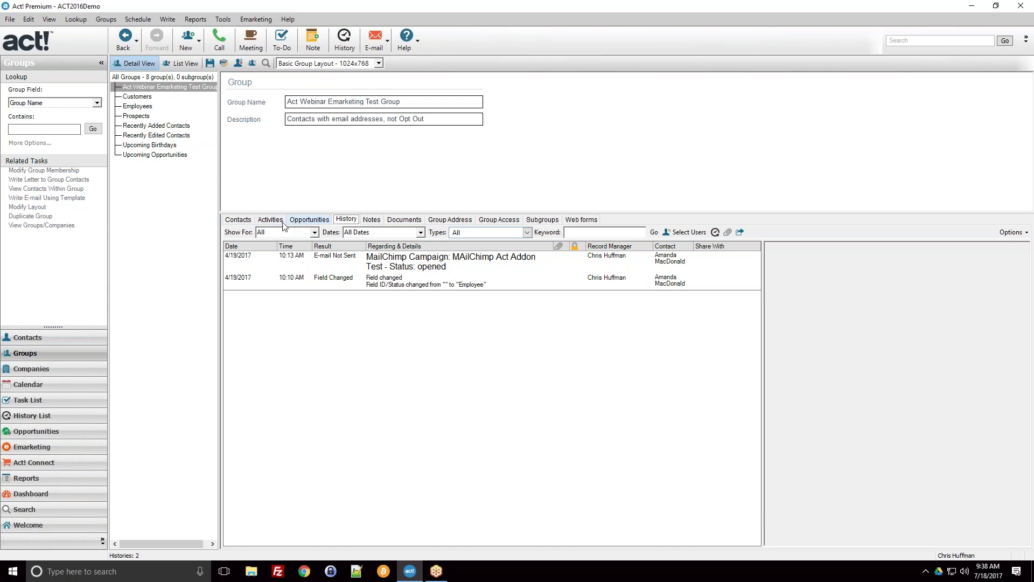
left_click(371, 223)
left_click(346, 220)
left_click(386, 261)
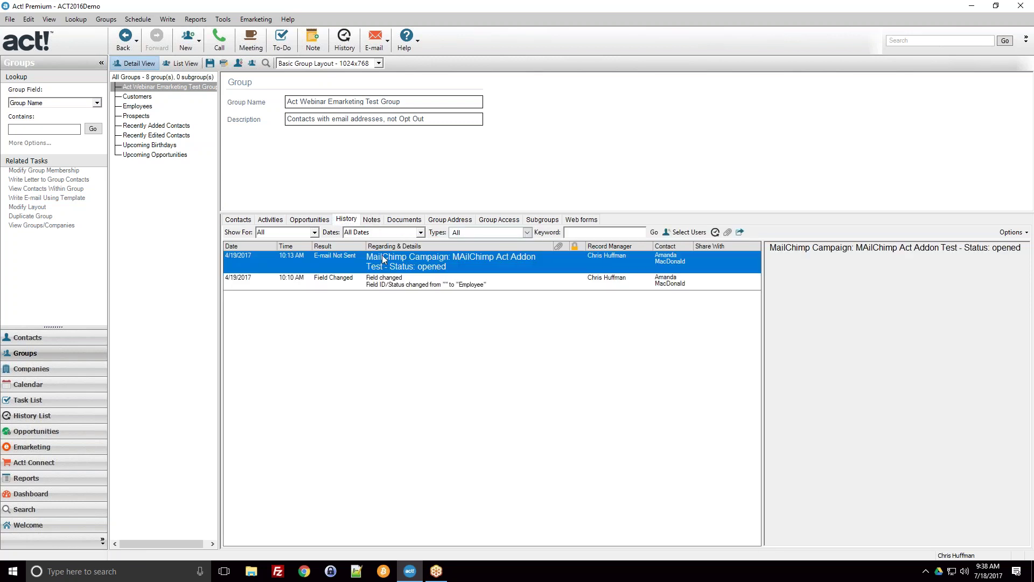
left_click(238, 220)
left_click(346, 220)
left_click(372, 220)
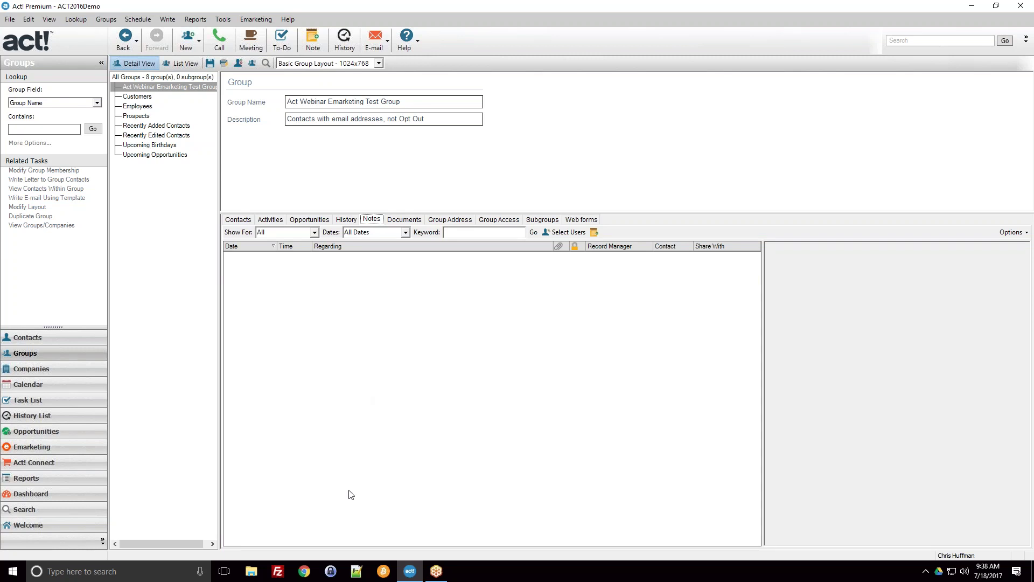
left_click(251, 220)
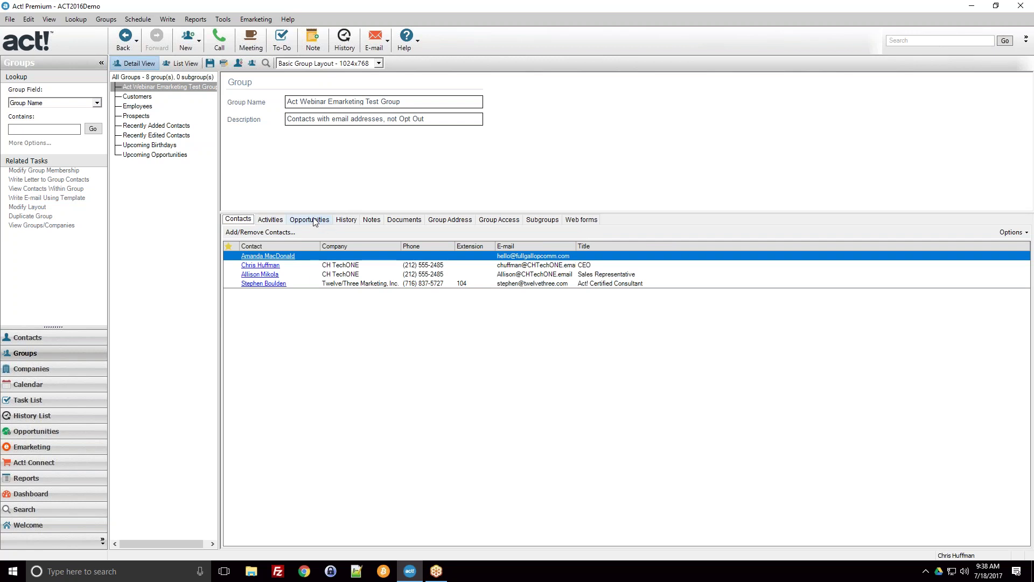
Remove all static members from the Act Webinar Emarketing Test Group and apply the change
left_click(271, 234)
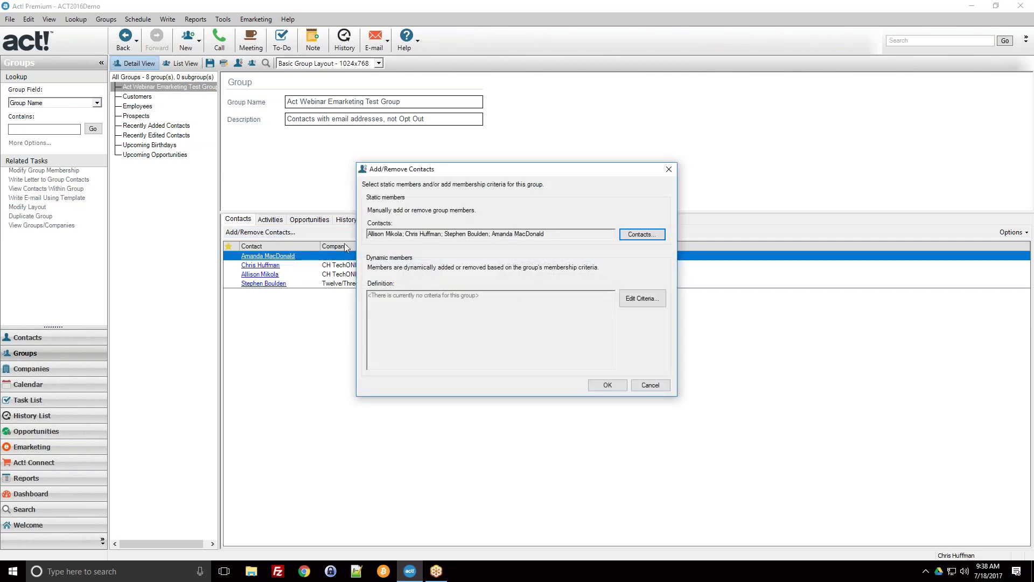
left_click_drag(416, 172, 471, 173)
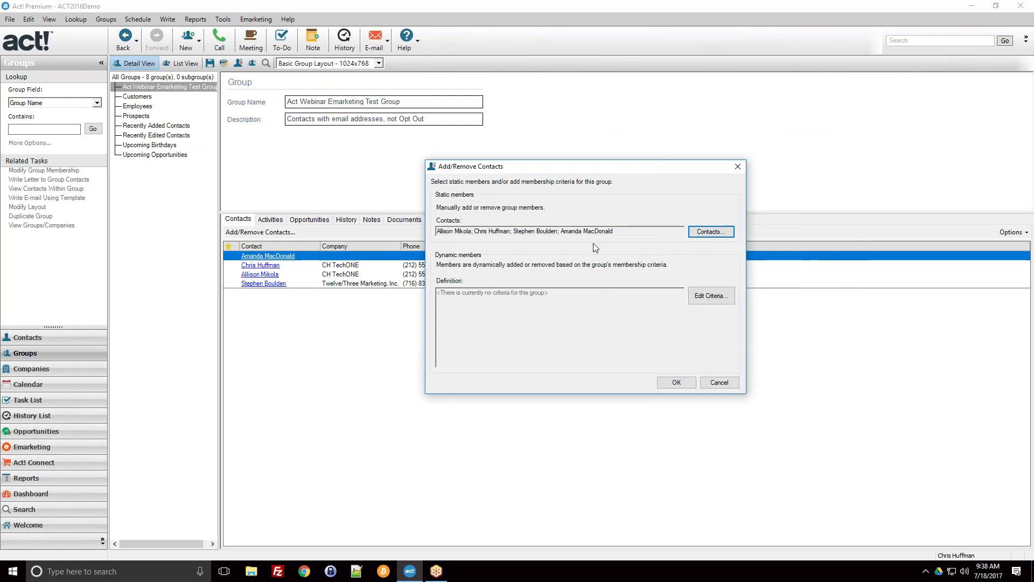
left_click(707, 233)
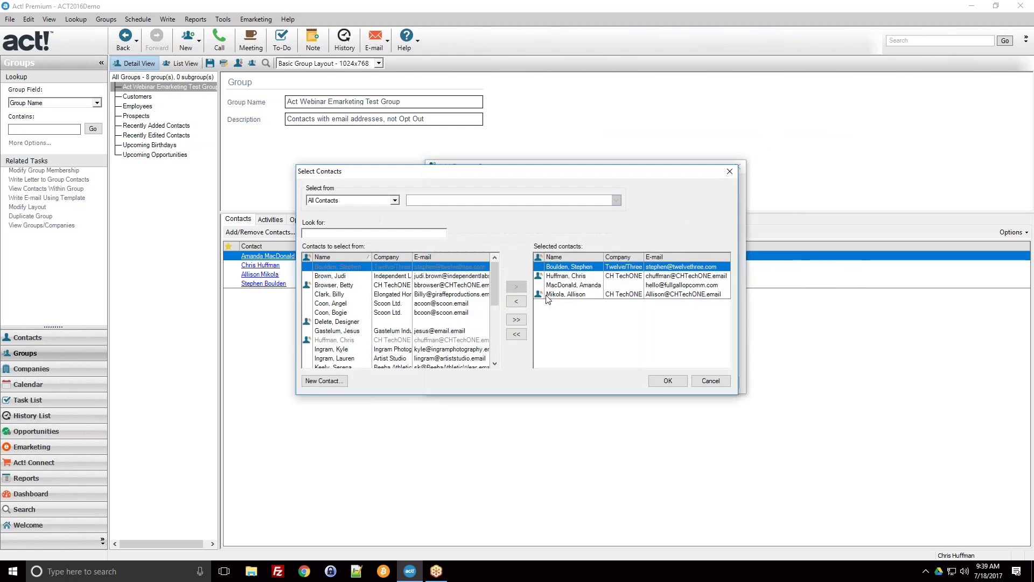
left_click(516, 335)
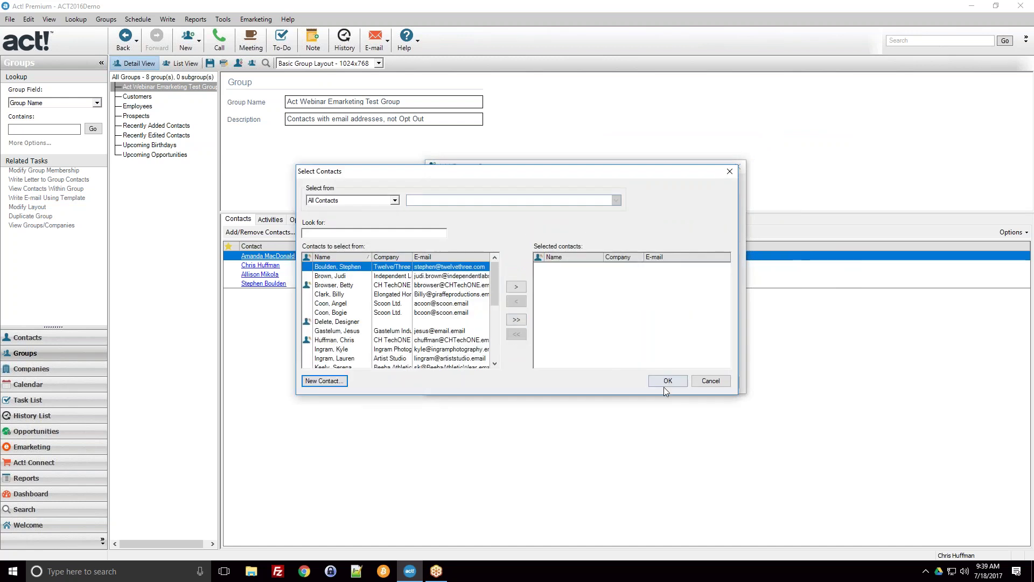
left_click(664, 384)
left_click(676, 383)
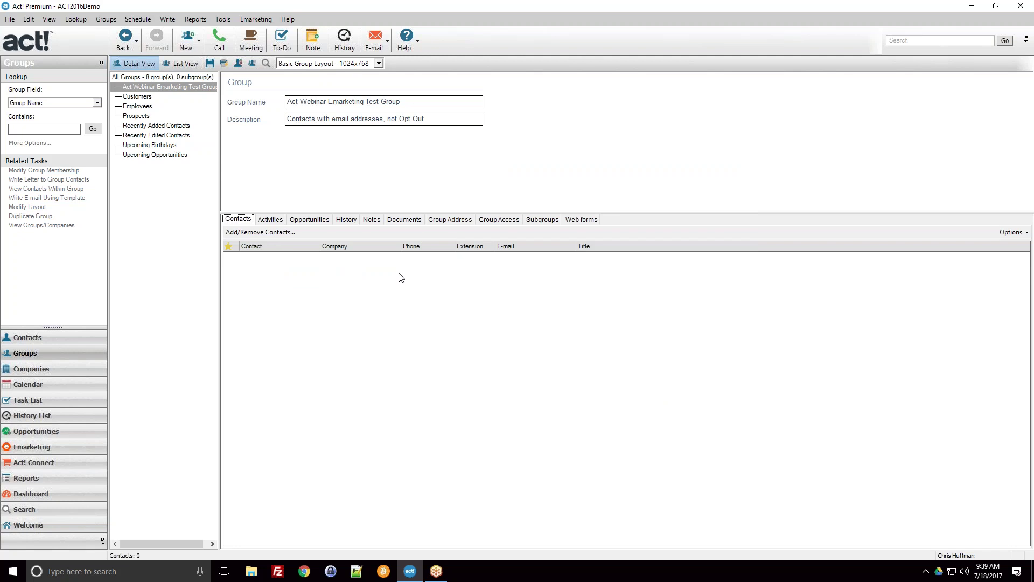
Open the group's dynamic membership criteria and set the criterion type to Contact
left_click(267, 232)
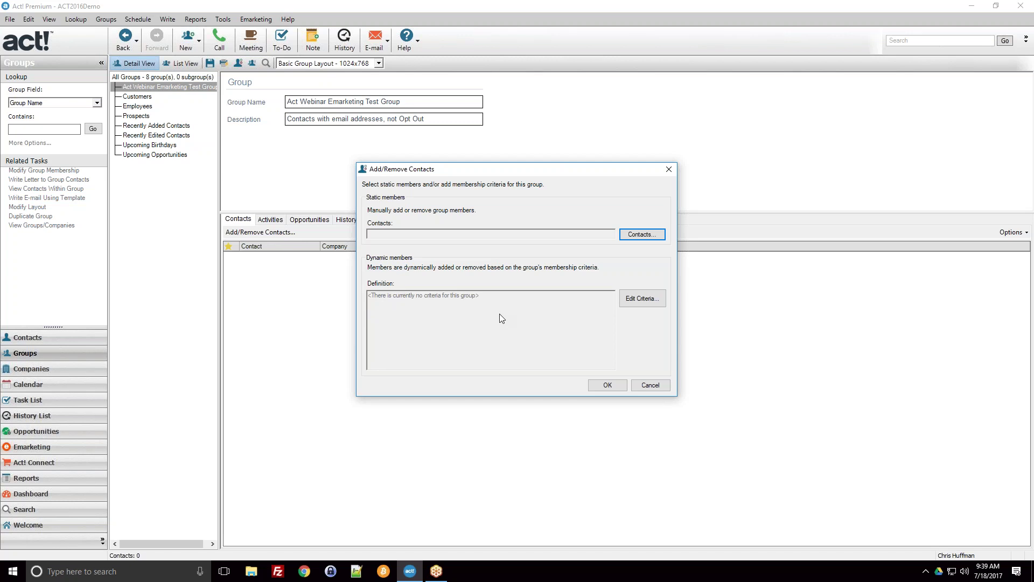
left_click(645, 302)
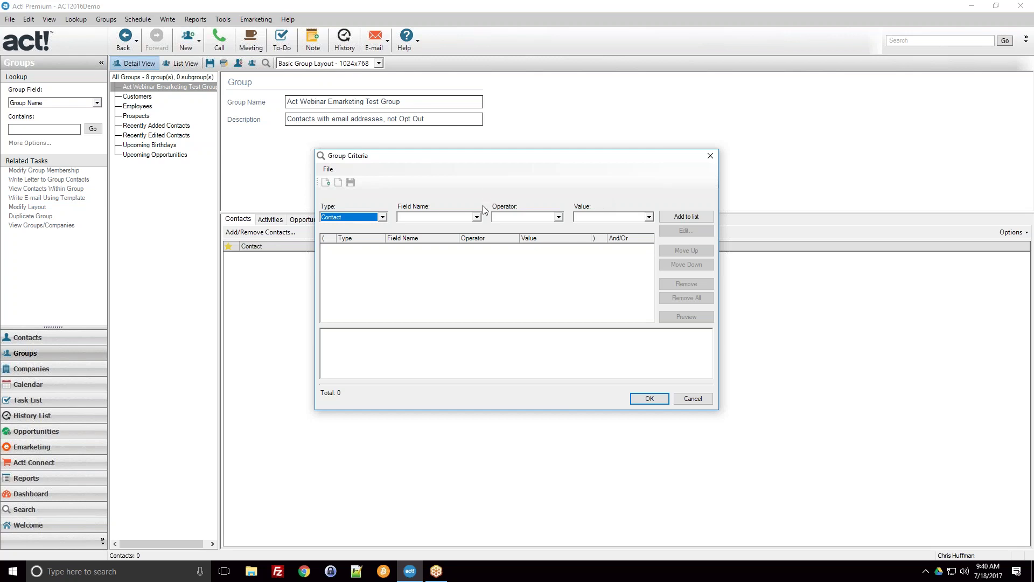
left_click(470, 217)
left_click(446, 216)
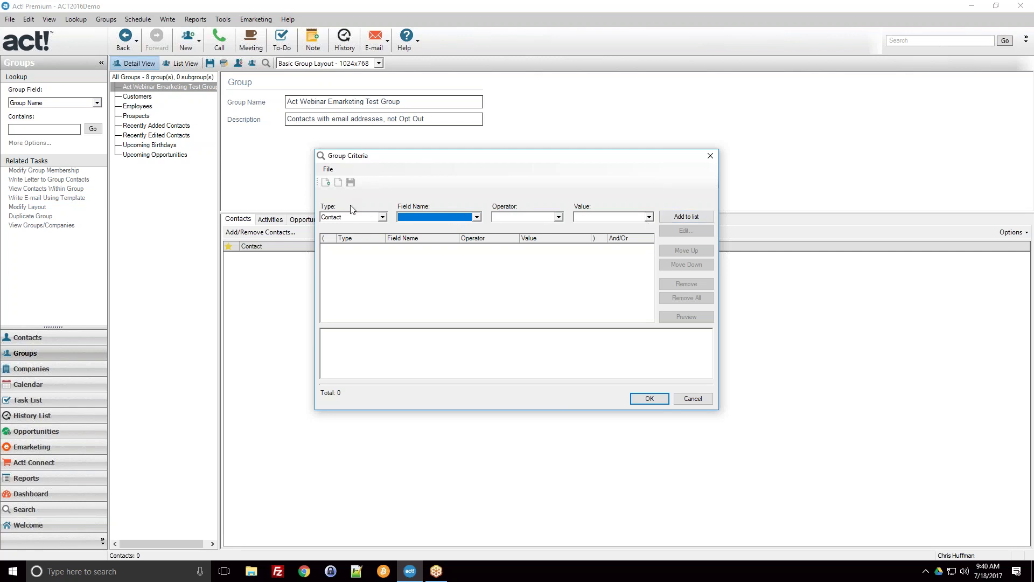
left_click(360, 218)
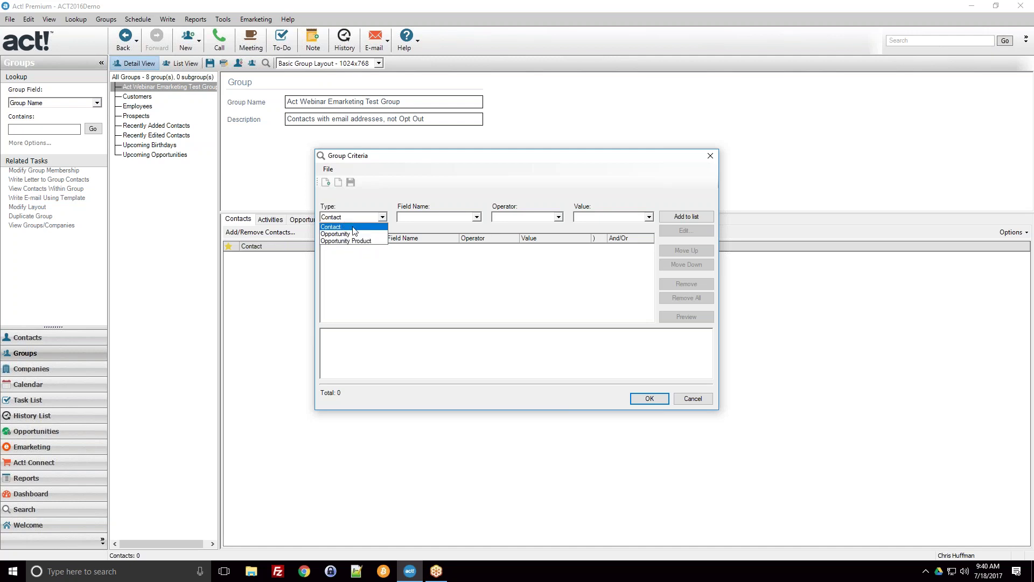
left_click(336, 227)
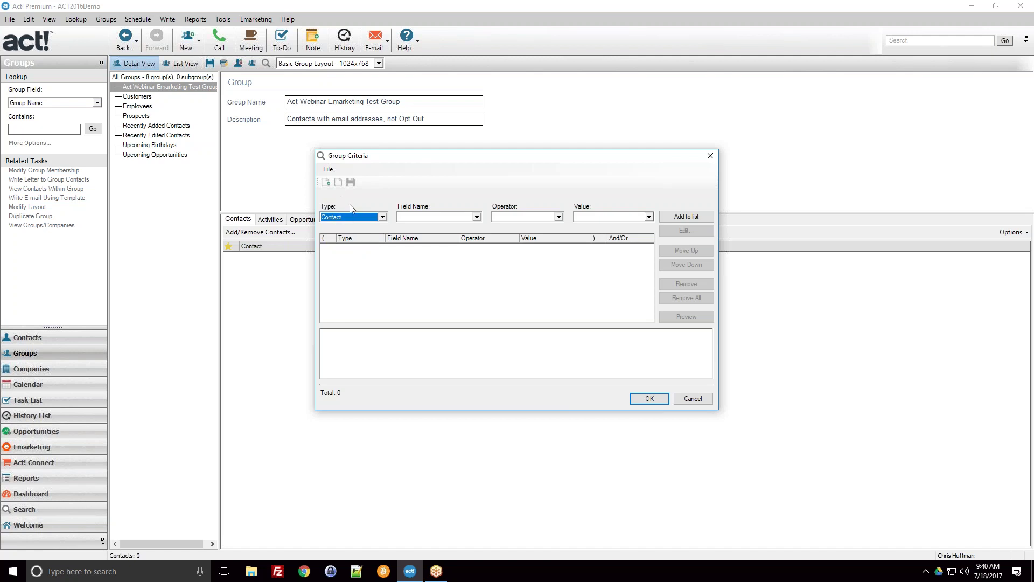
Set the field name of the Contact criterion to E-mail
left_click(438, 218)
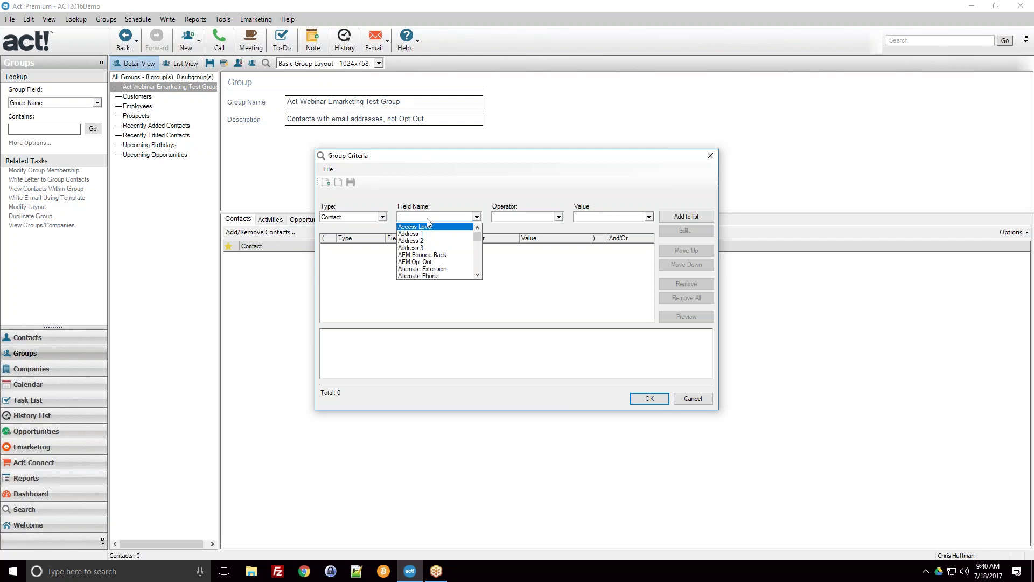
scroll(429, 235, "down", 3)
scroll(429, 236, "down", 2)
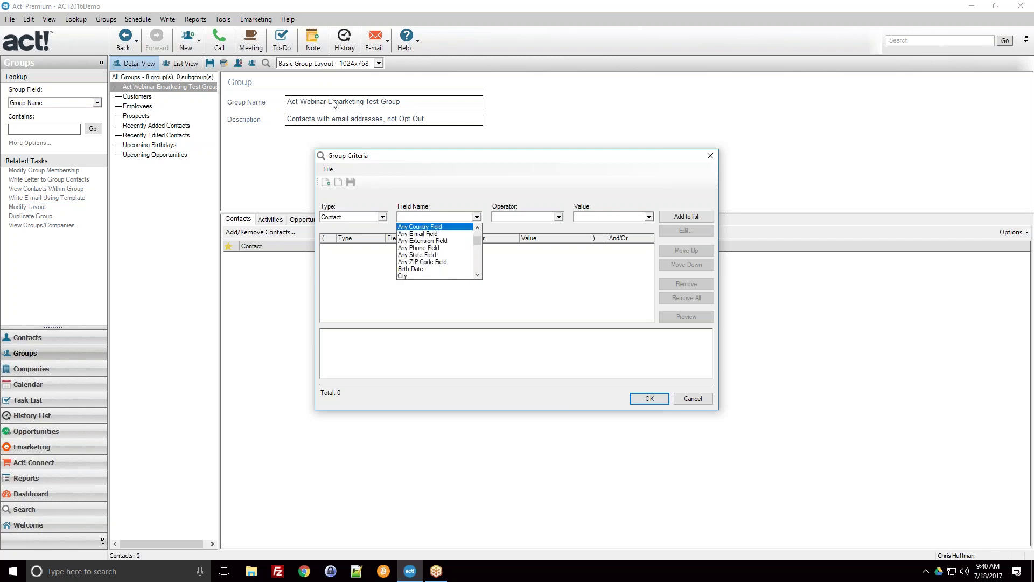
scroll(431, 256, "down", 2)
scroll(431, 256, "down", 1)
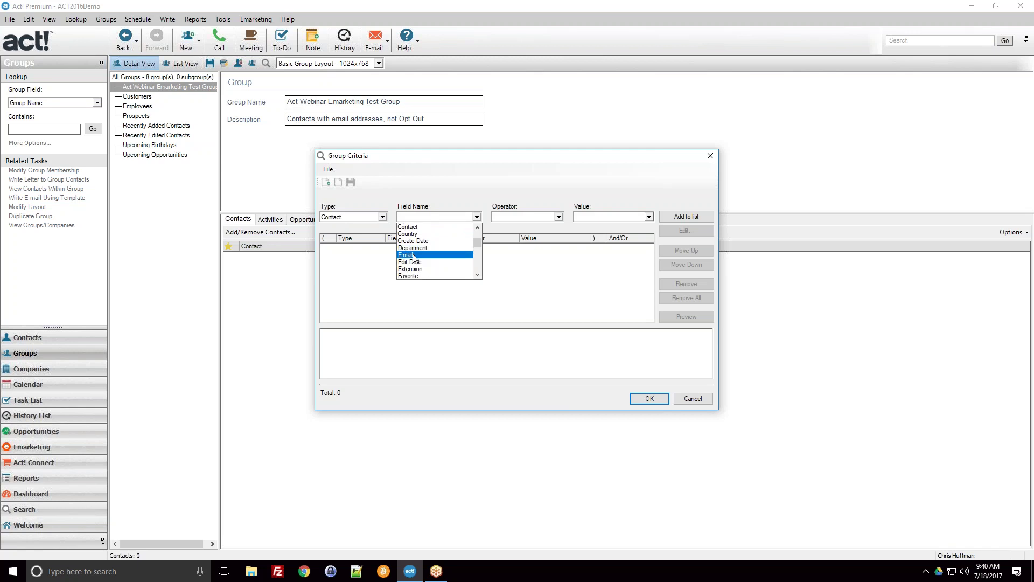
left_click(418, 255)
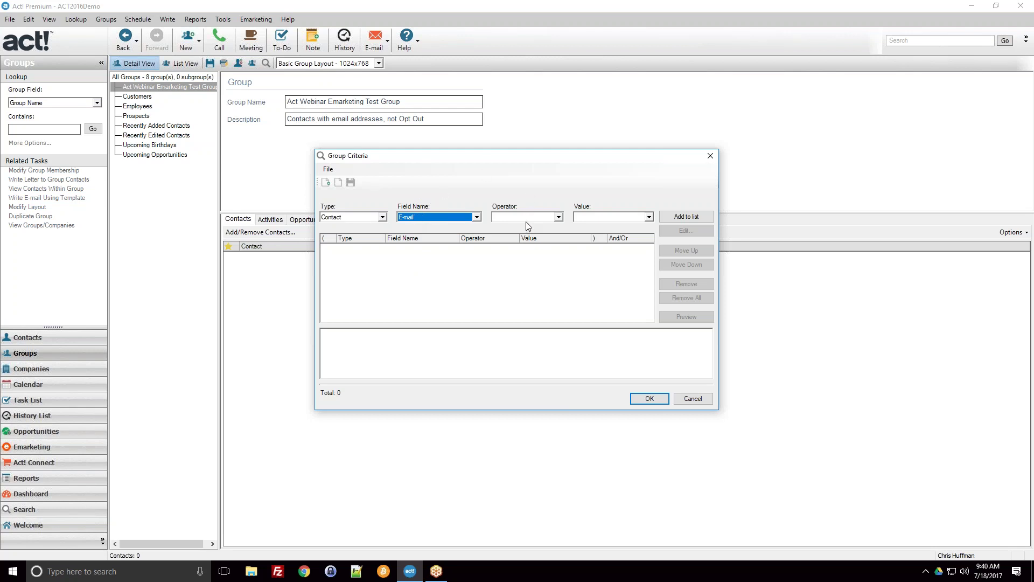
Set the E-mail criterion's operator to Contains Data and add the criterion to the list
left_click(558, 217)
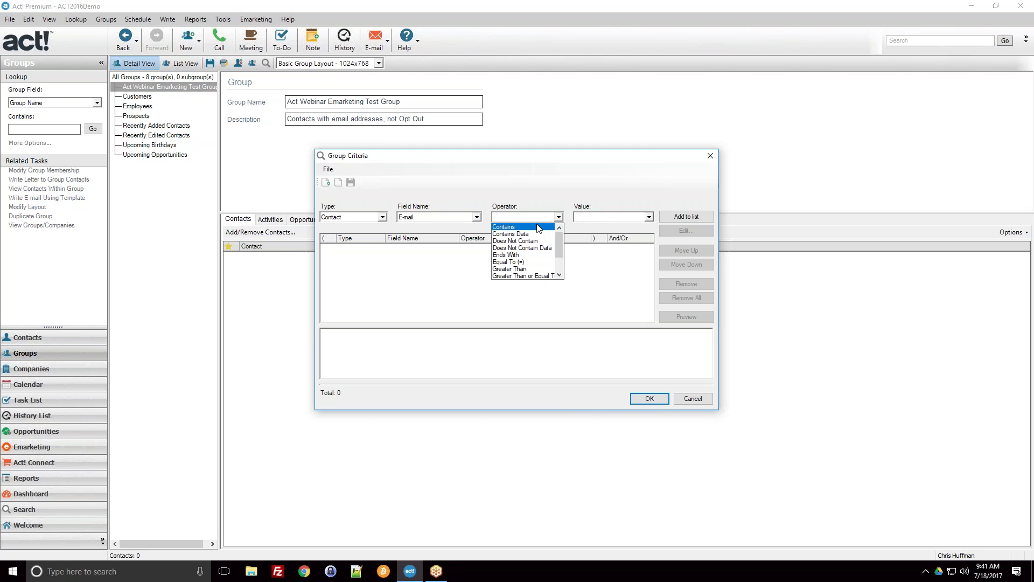
scroll(515, 241, "down", 1)
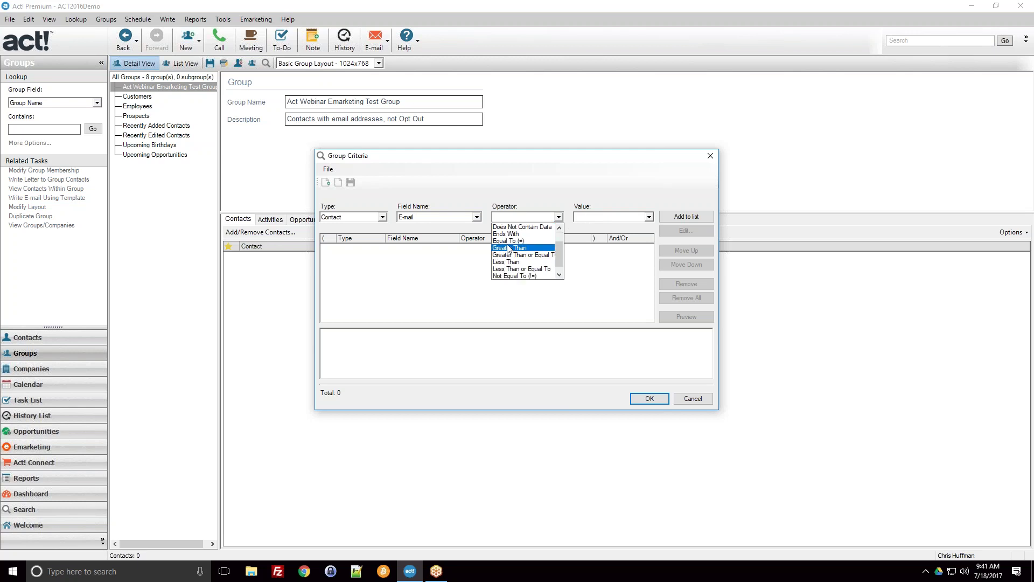
scroll(506, 245, "up", 1)
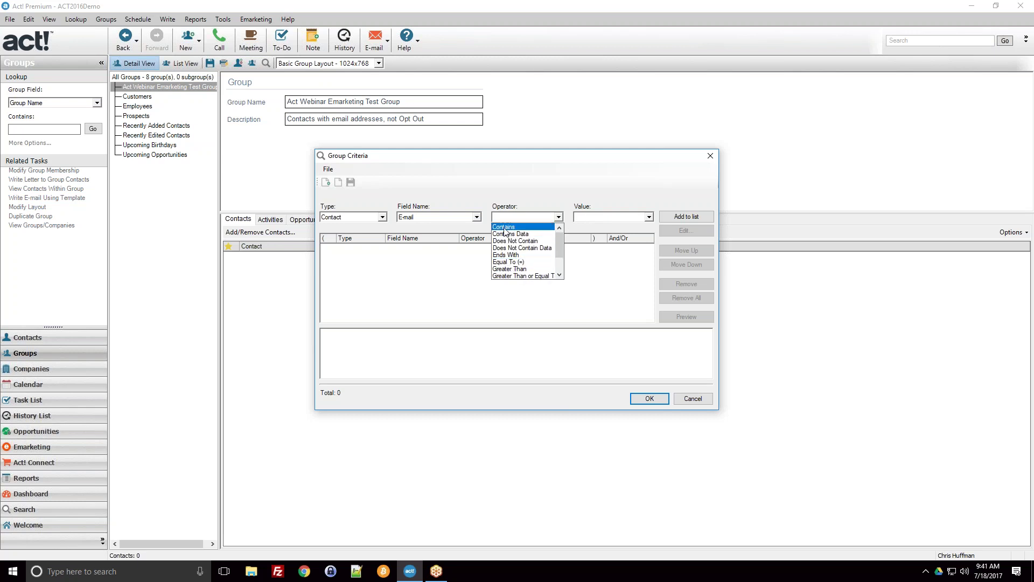
scroll(509, 237, "down", 1)
scroll(518, 259, "down", 1)
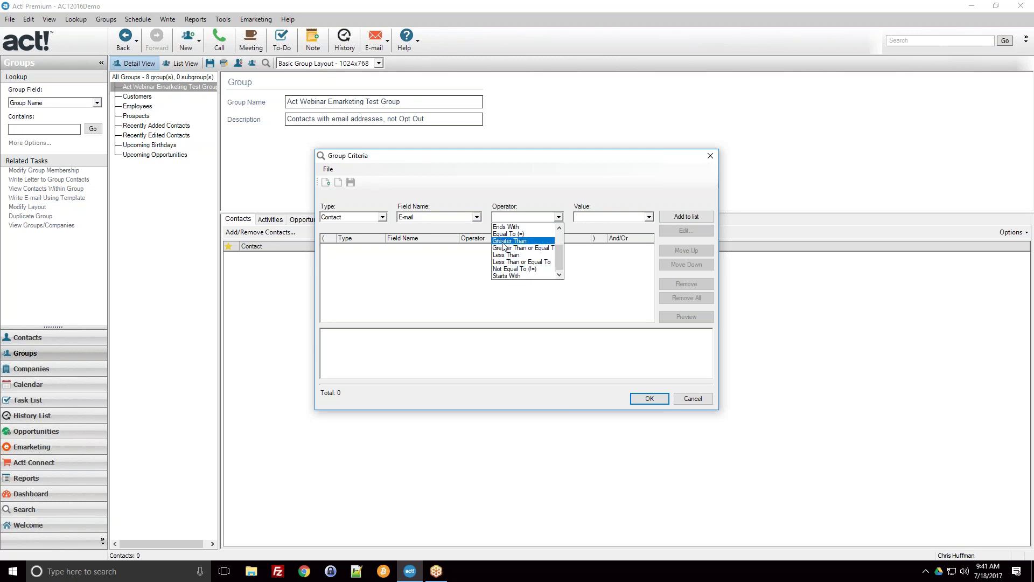
scroll(517, 253, "up", 2)
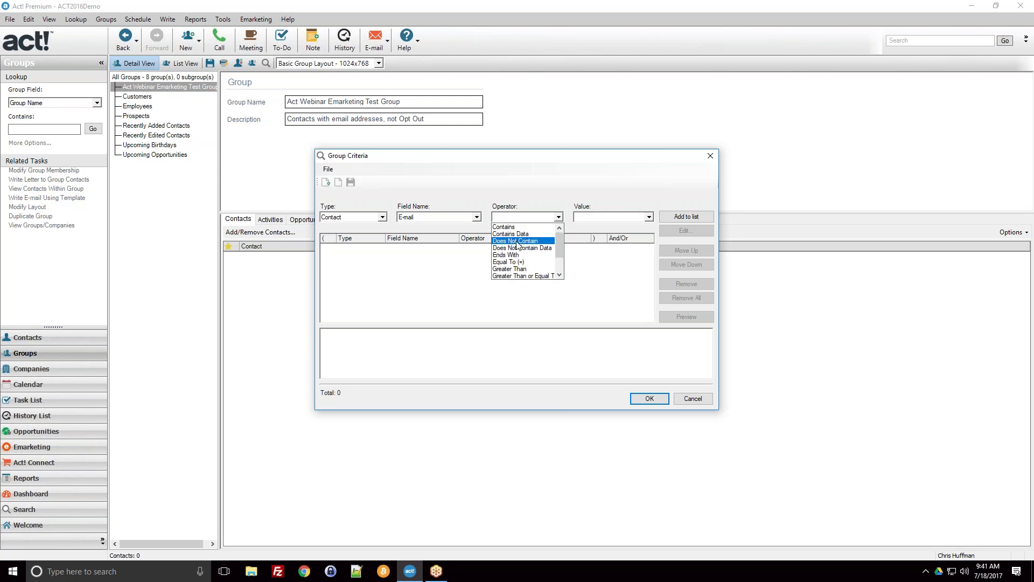
scroll(522, 247, "up", 1)
scroll(523, 251, "down", 3)
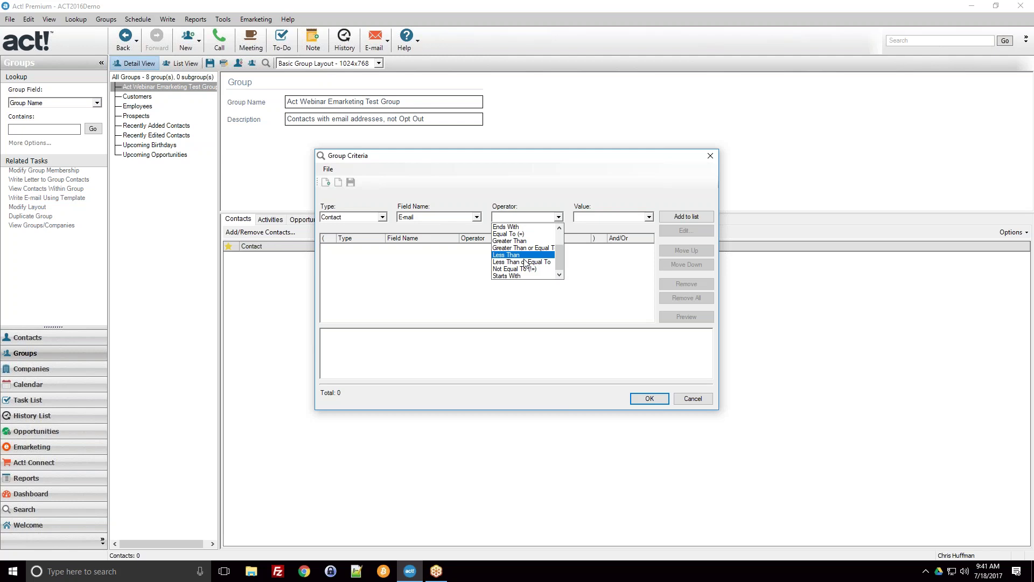
scroll(526, 264, "up", 2)
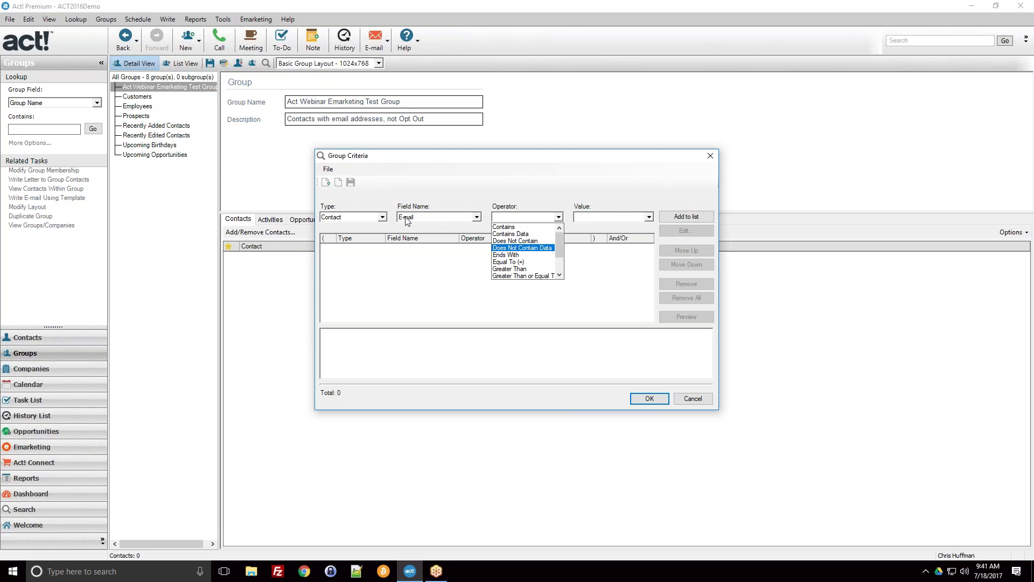
left_click(512, 235)
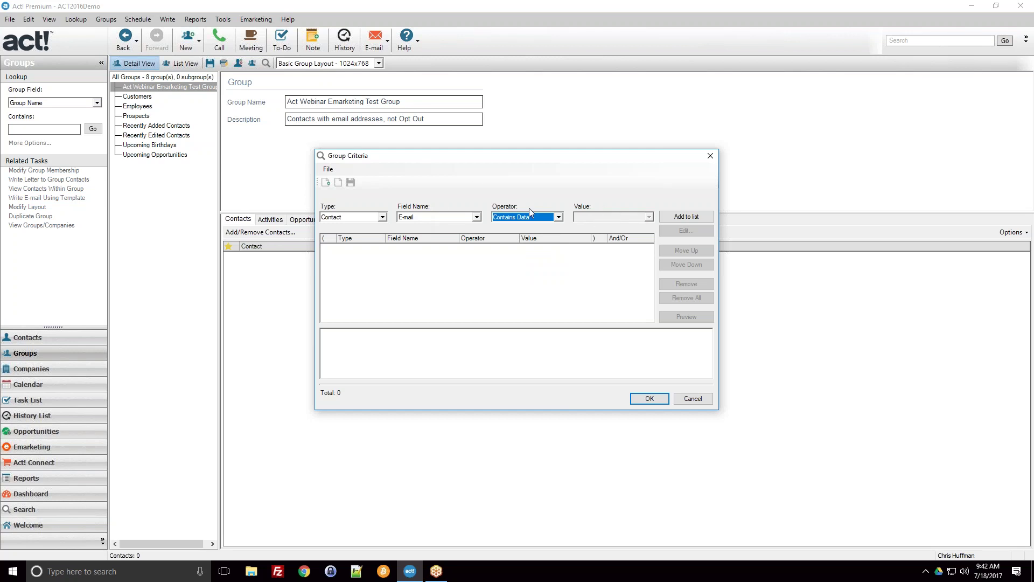
left_click(697, 217)
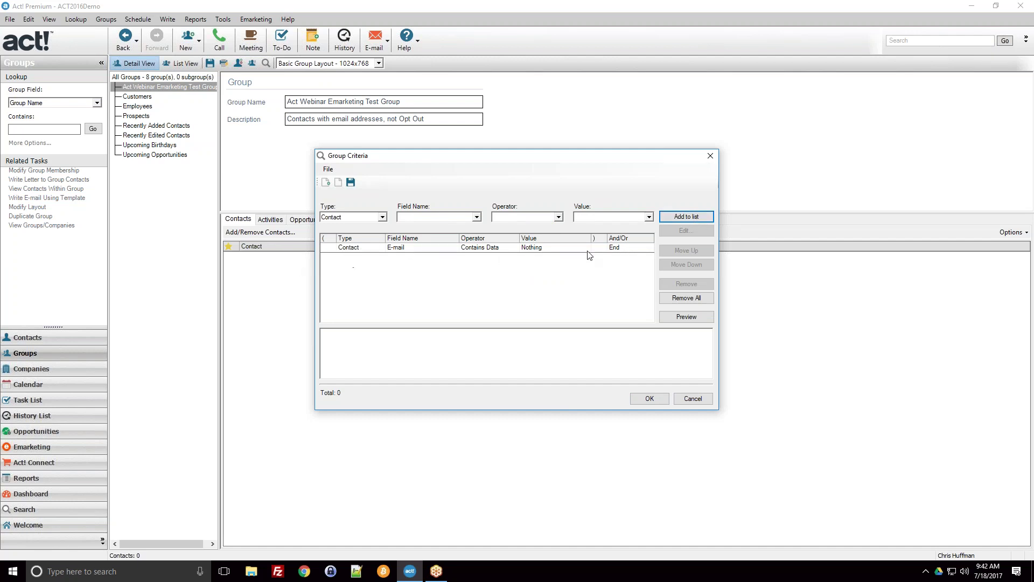
Preview the contacts that match the E-mail criterion and look through the results
left_click(681, 318)
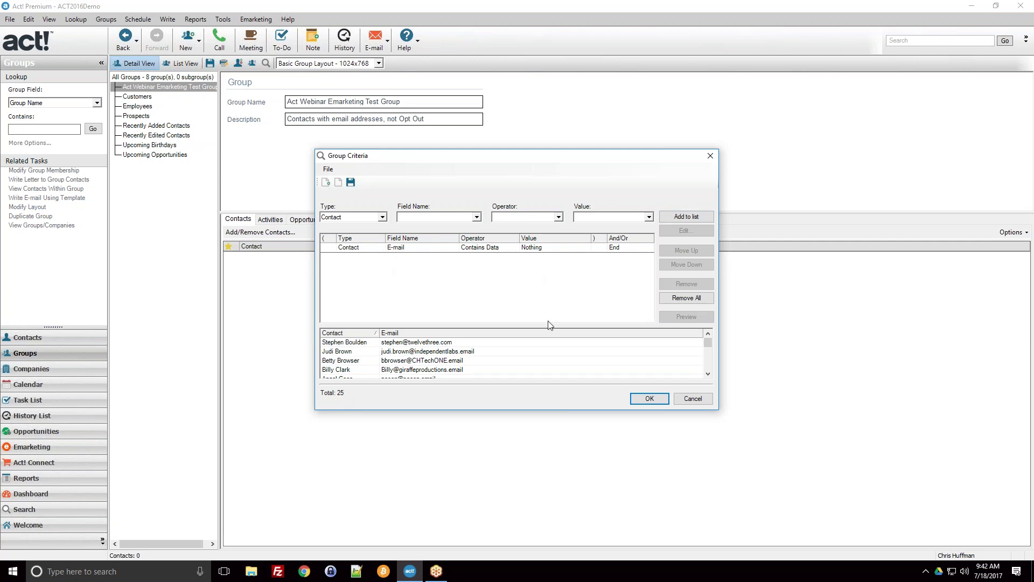
scroll(708, 368, "down", 7)
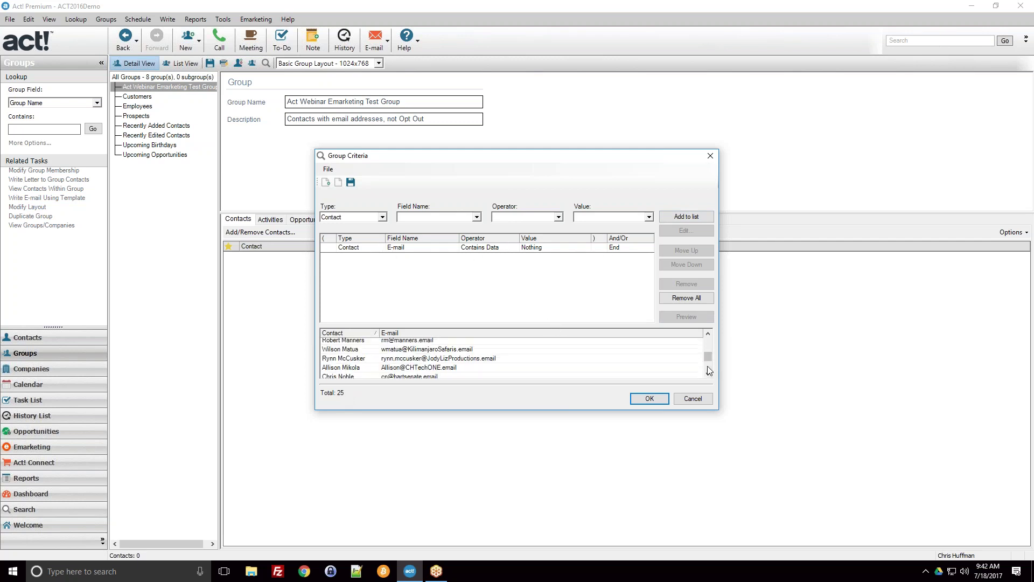
left_click_drag(709, 348, 700, 332)
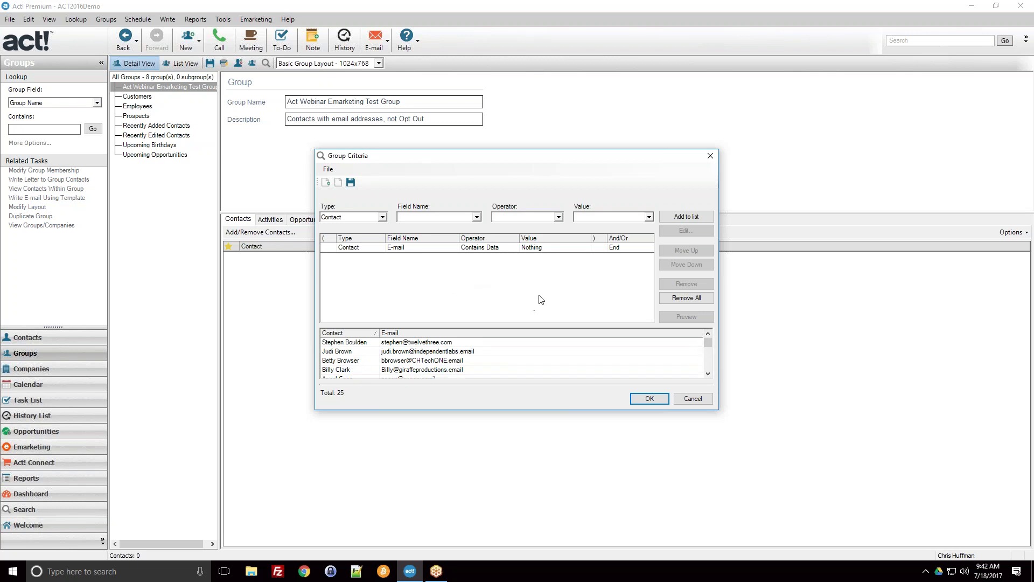
Accept the E-mail criterion as the group's dynamic membership definition and apply it to the group
left_click(647, 399)
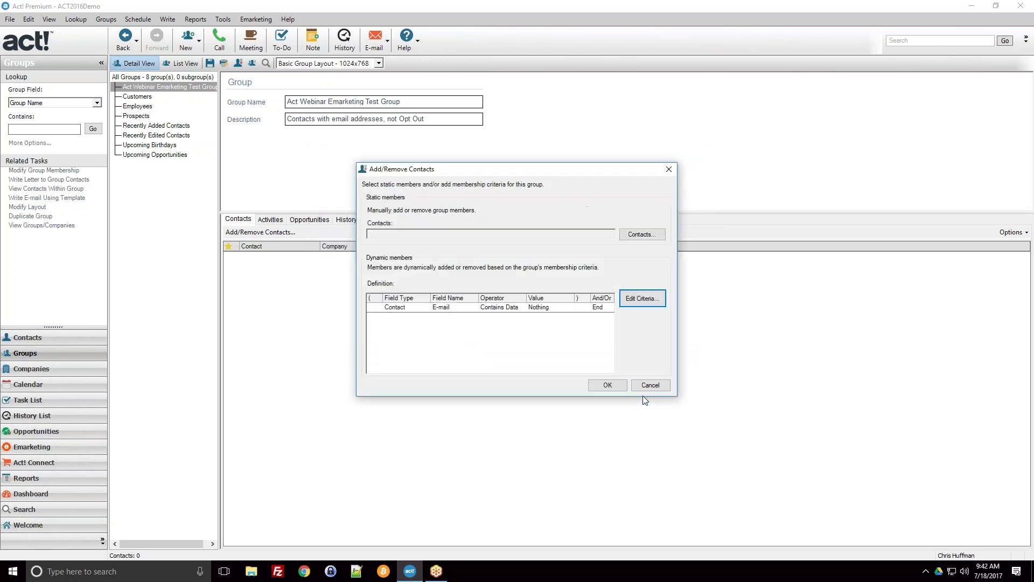
left_click(418, 307)
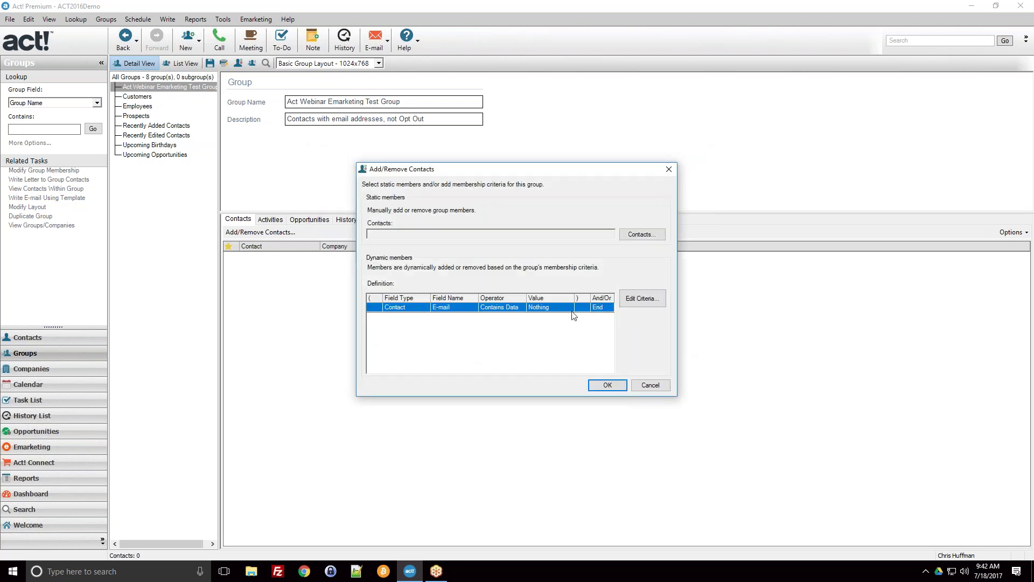
left_click(606, 386)
left_click(526, 359)
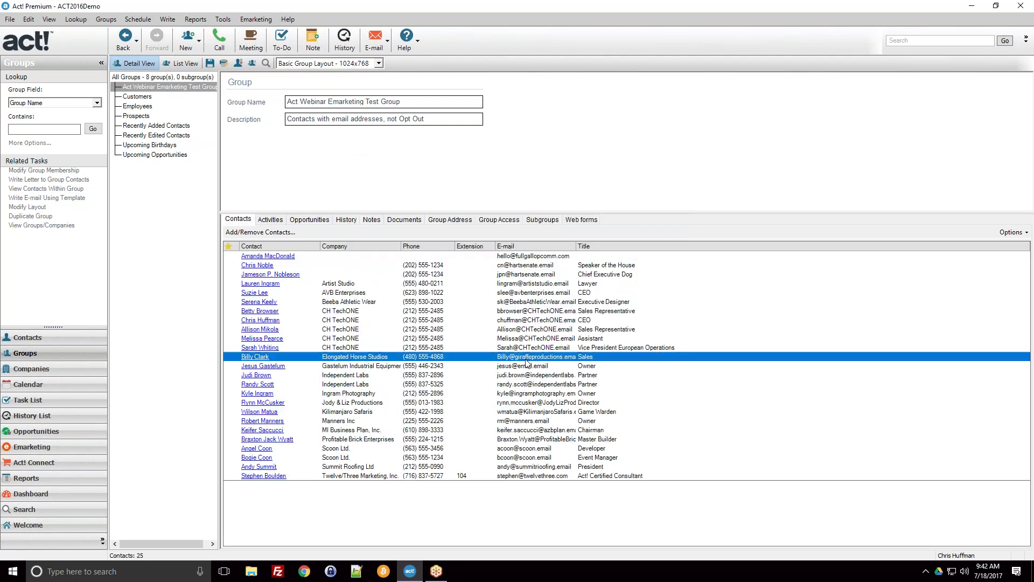
left_click(515, 257)
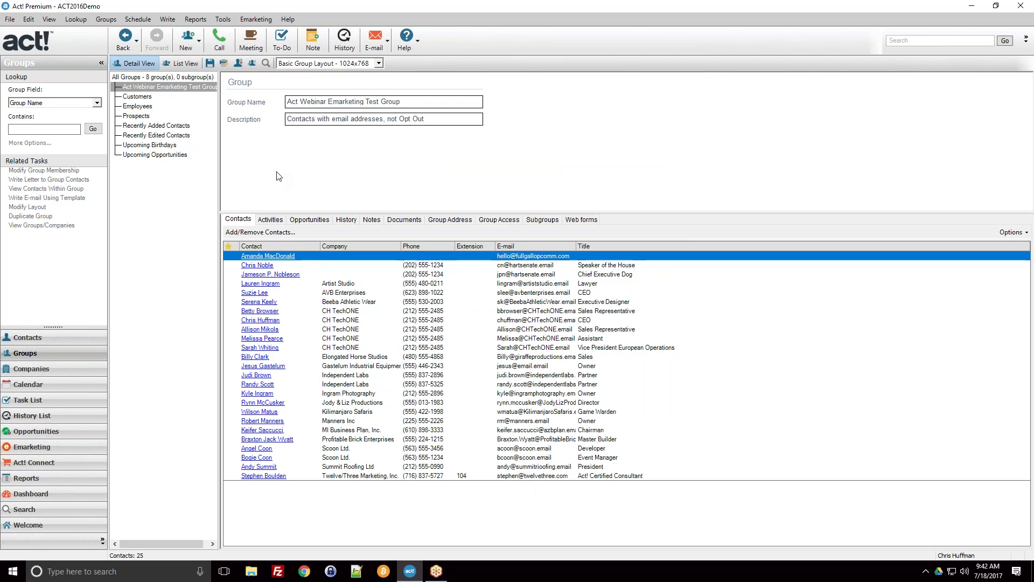
Reopen the group's dynamic criteria and set up another Contact criterion with field ID/Status and operator Does Not Contain
left_click(243, 232)
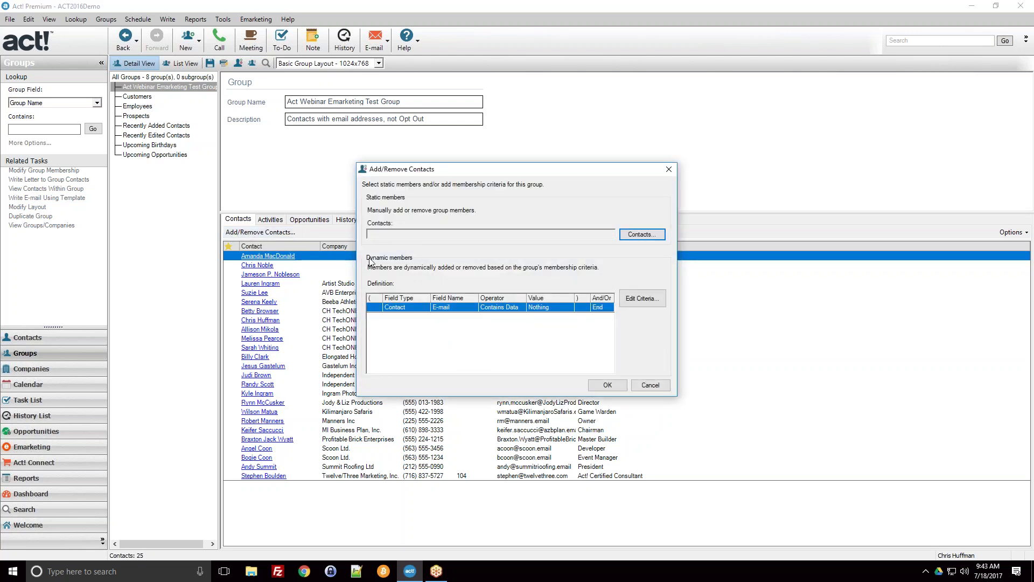
left_click(638, 299)
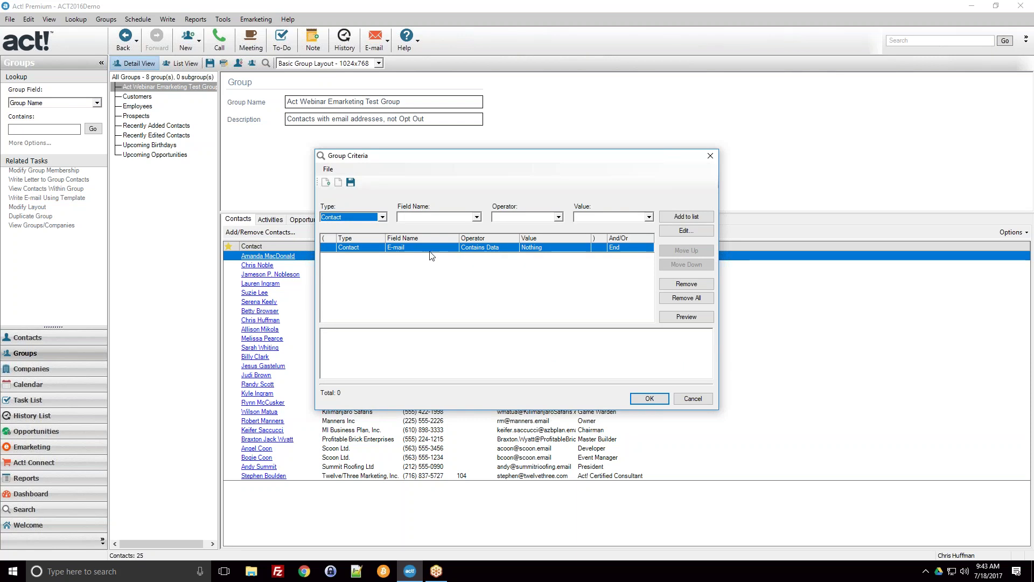
left_click(421, 217)
scroll(419, 259, "down", 5)
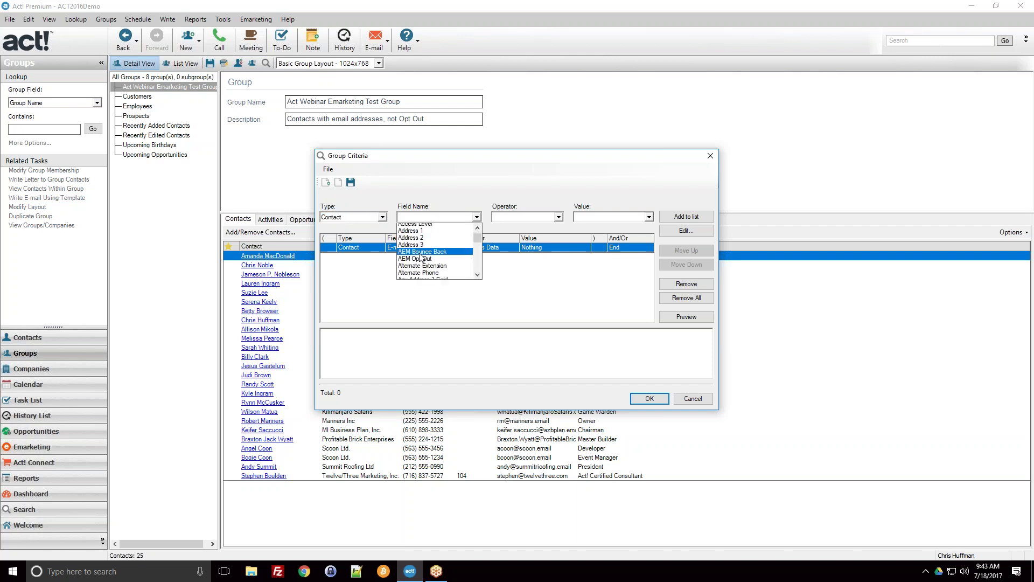
scroll(419, 259, "down", 10)
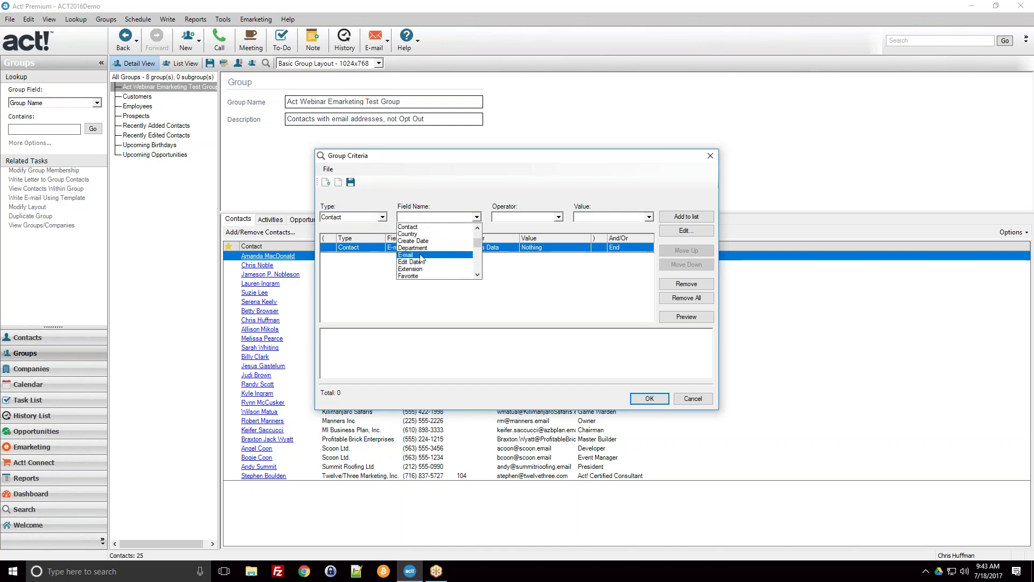
scroll(421, 268, "down", 2)
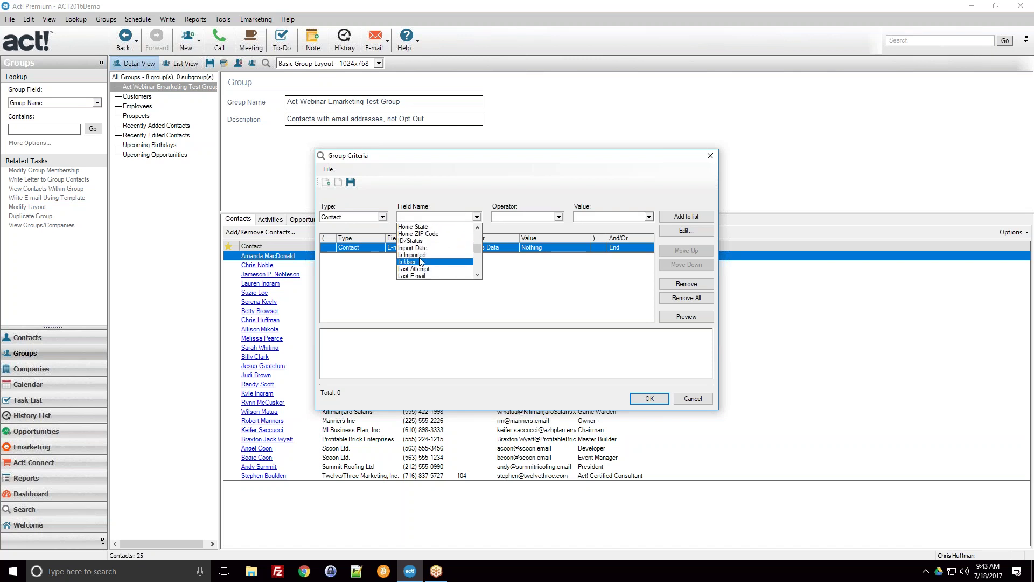
left_click(415, 241)
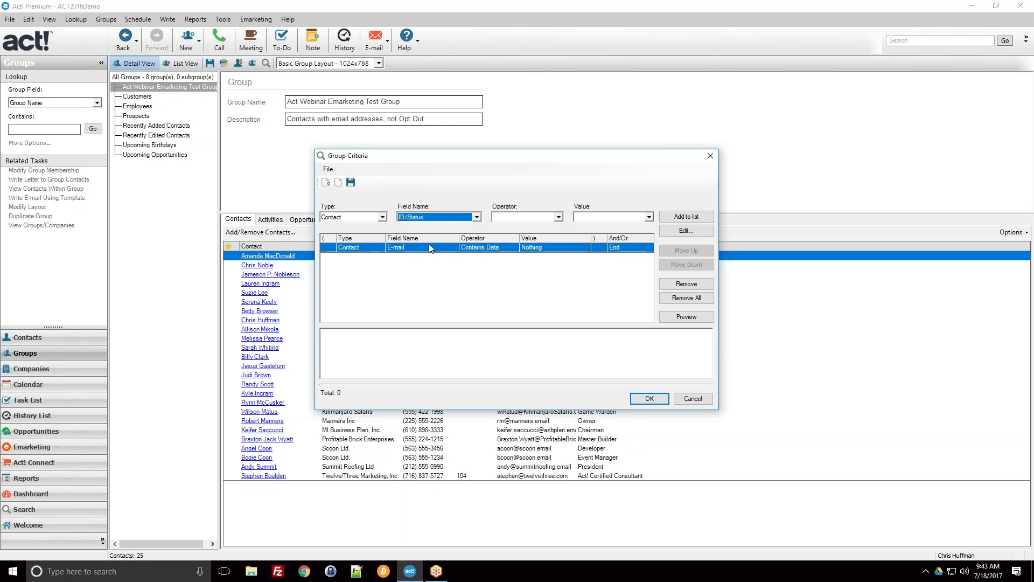
left_click(559, 217)
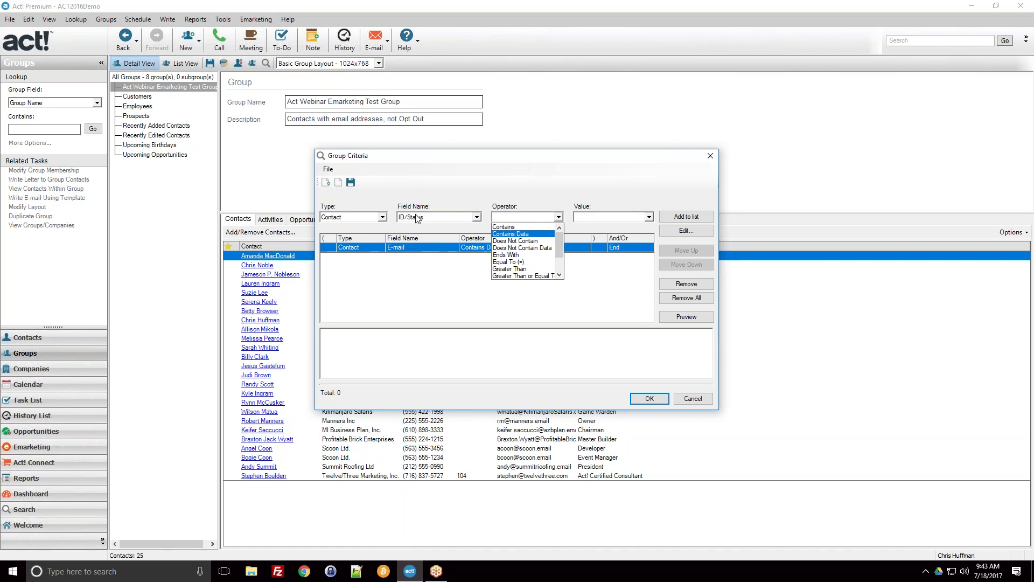
left_click(517, 241)
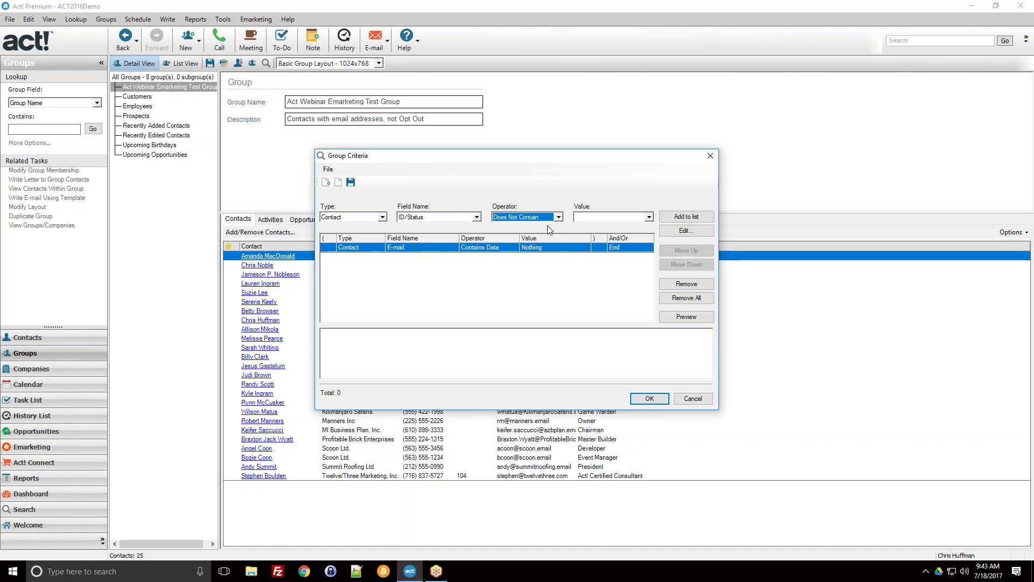
Set the ID/Status criterion's value to Competitor and add it to the criteria list
left_click(649, 216)
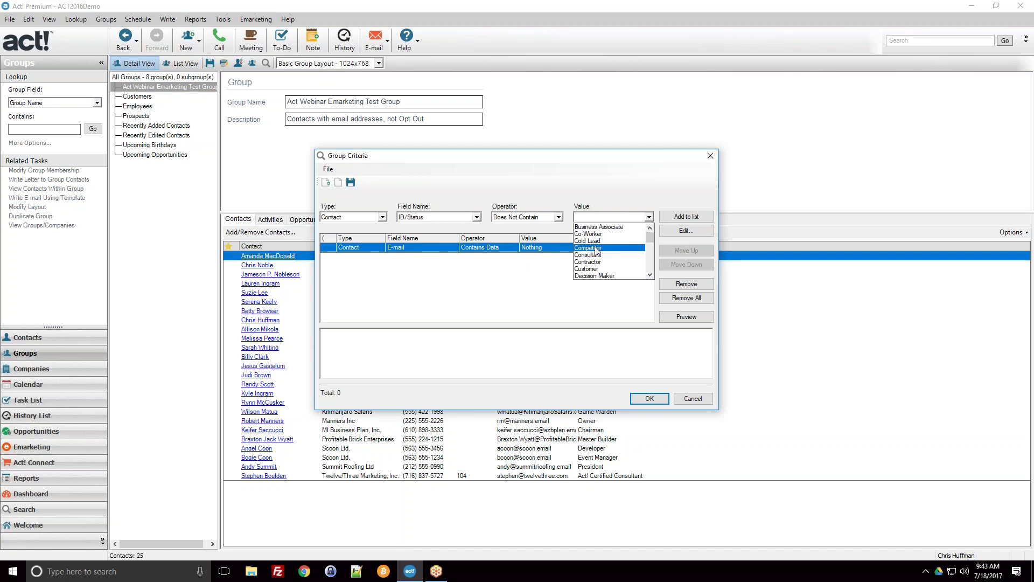
scroll(641, 245, "down", 1)
scroll(641, 246, "down", 3)
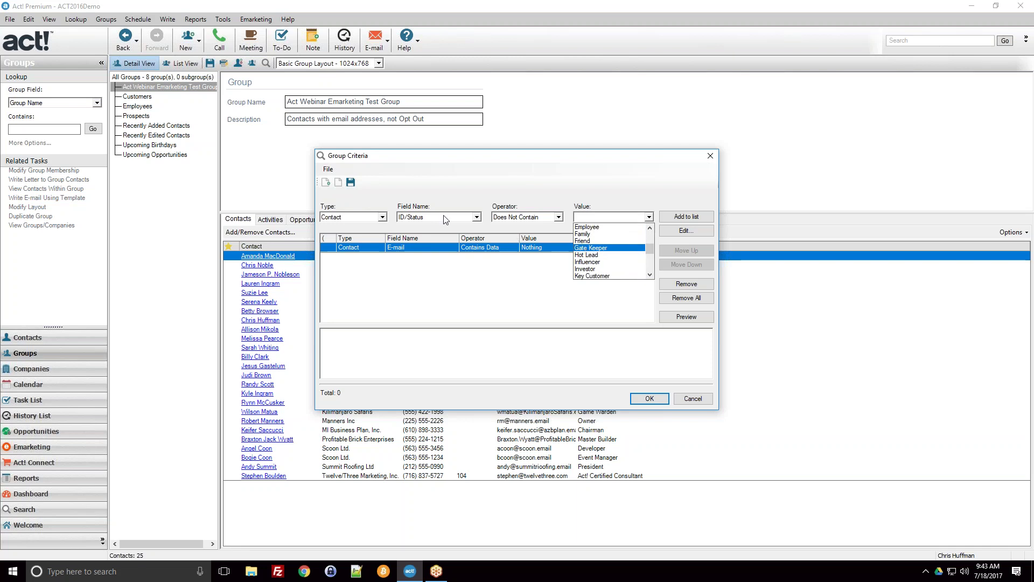
scroll(617, 243, "down", 2)
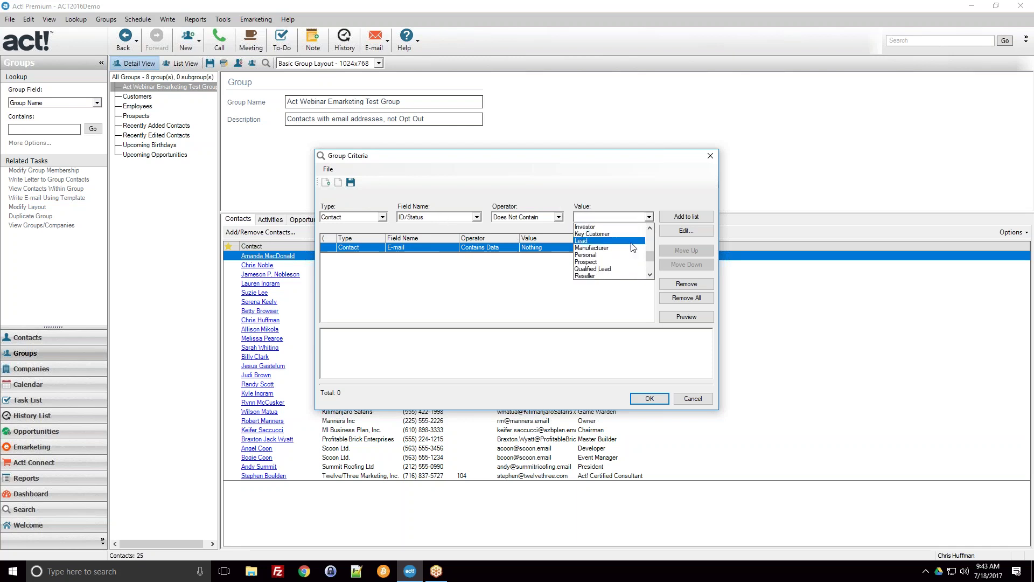
scroll(620, 259, "up", 6)
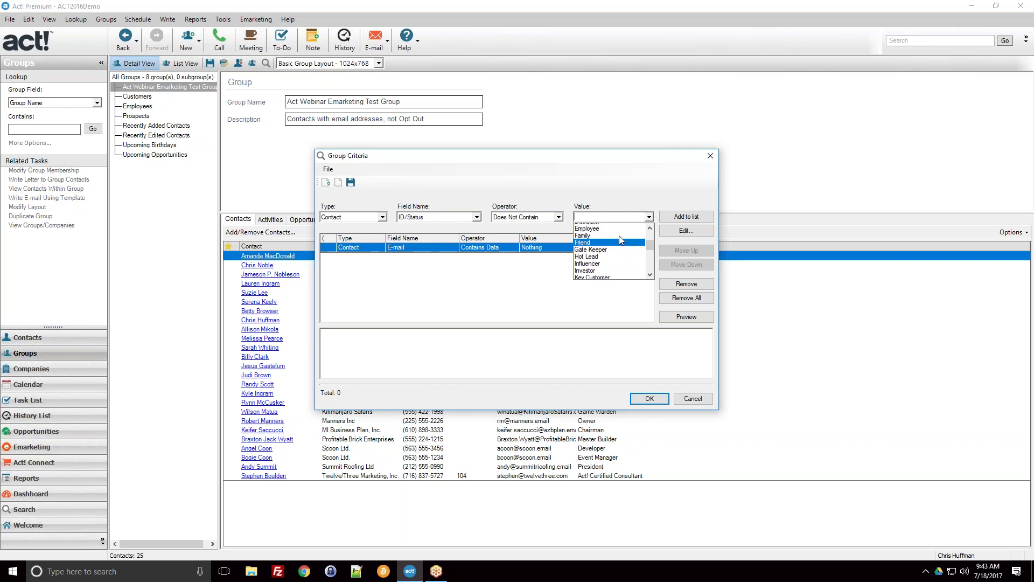
scroll(609, 237, "up", 1)
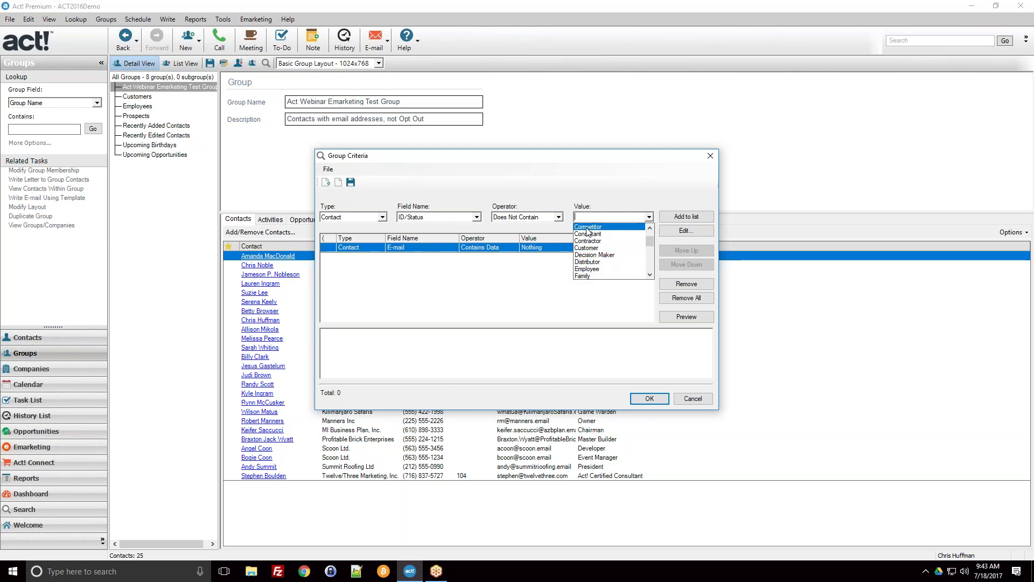
left_click(590, 227)
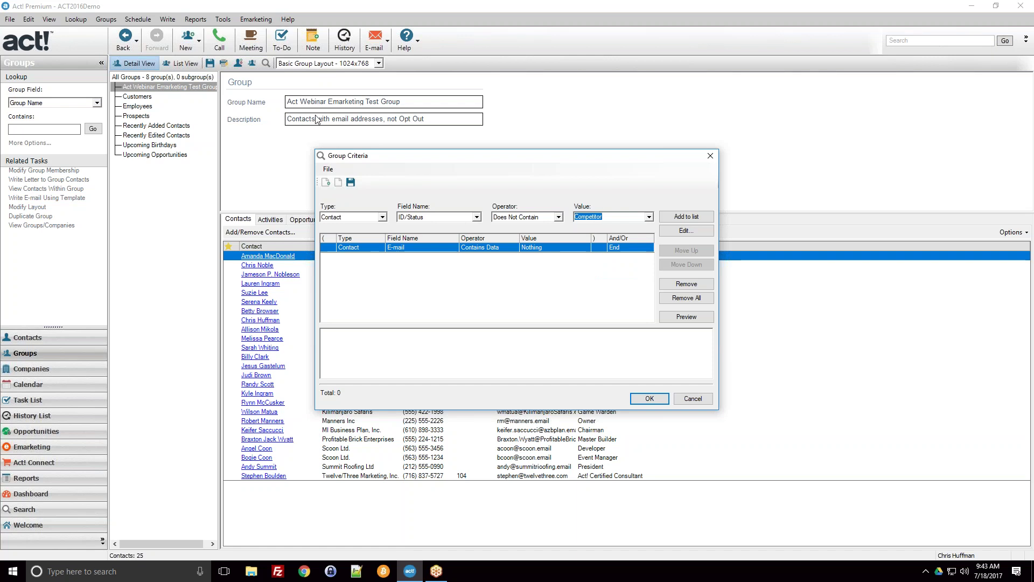
left_click(687, 216)
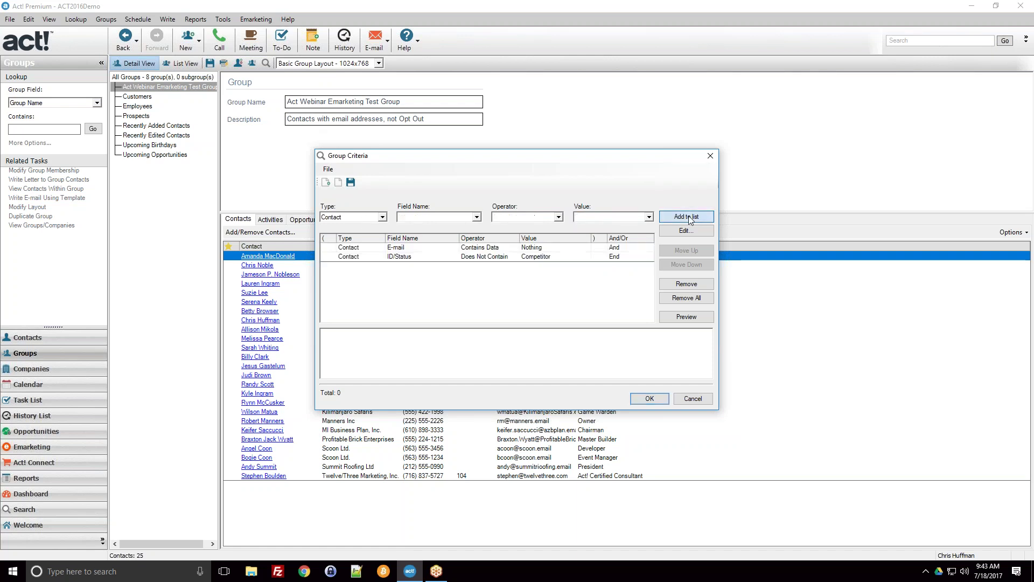
Preview the contacts matching both the E-mail and ID/Status criteria and look through their statuses
left_click(687, 317)
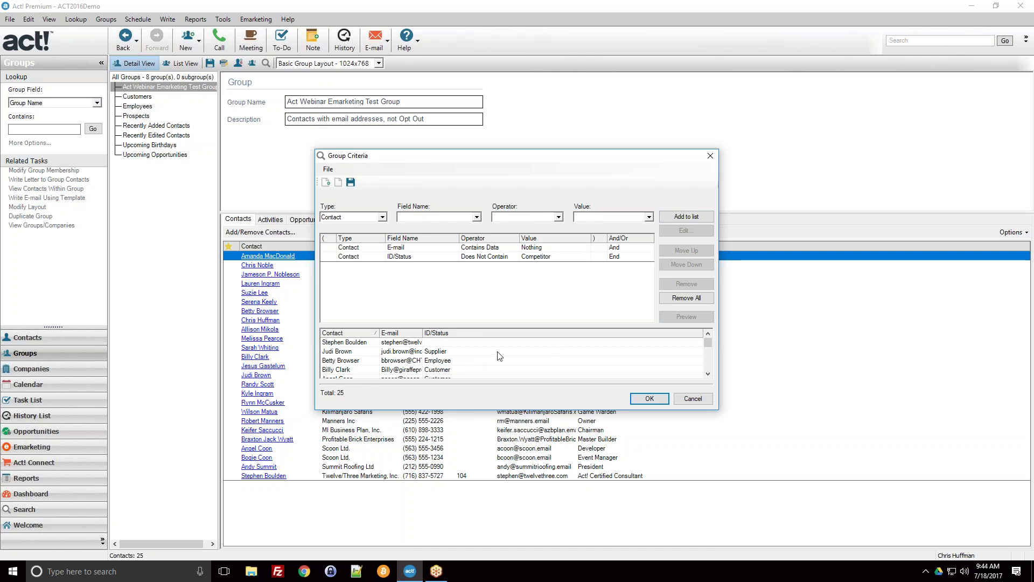
scroll(440, 360, "down", 1)
scroll(440, 360, "up", 1)
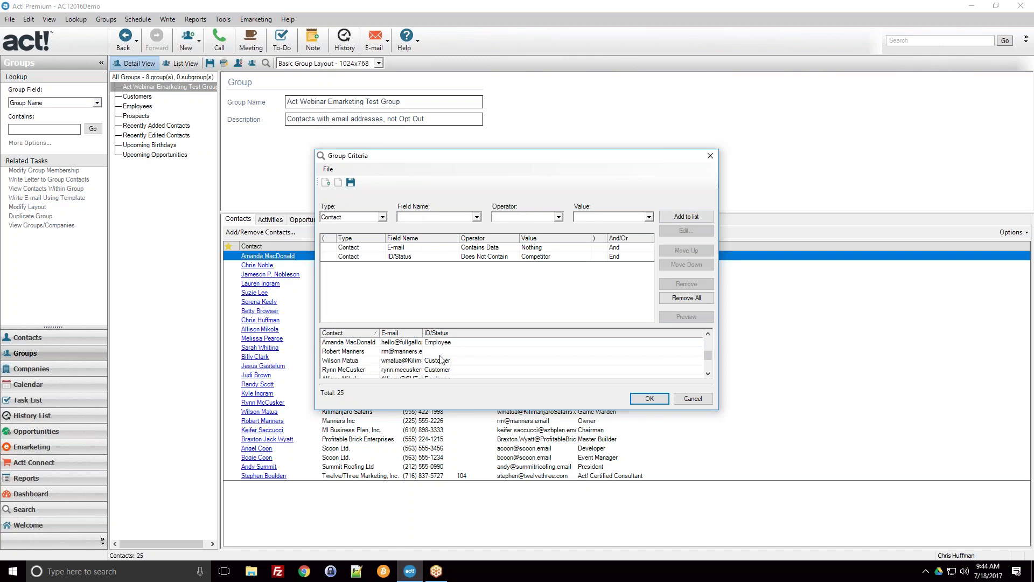
scroll(448, 360, "up", 1)
Add a Contact criterion with field ID/Status, operator Does Not Contain and value Supplier to the group's criteria list
left_click(438, 217)
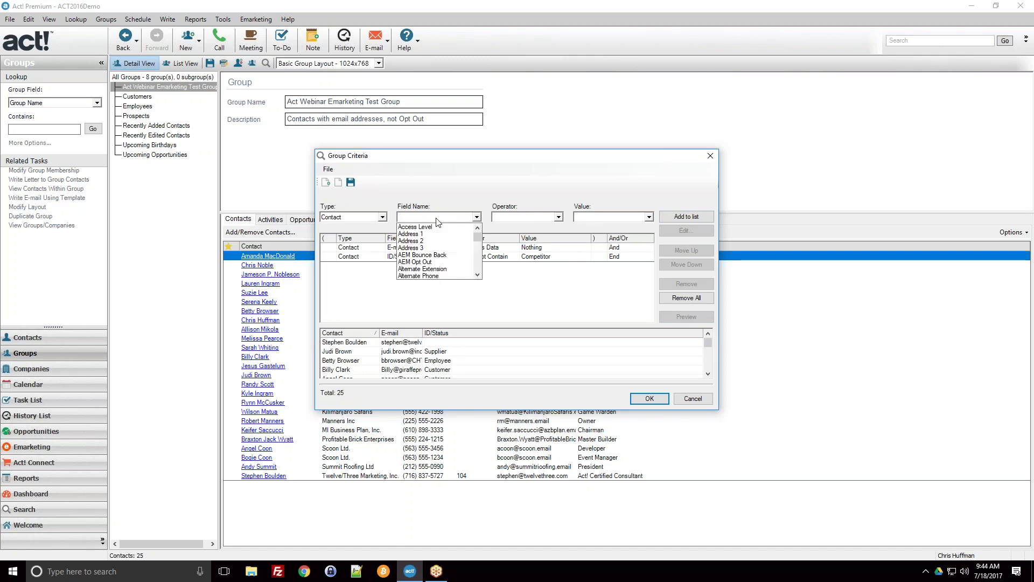
scroll(447, 253, "down", 5)
left_click(465, 261)
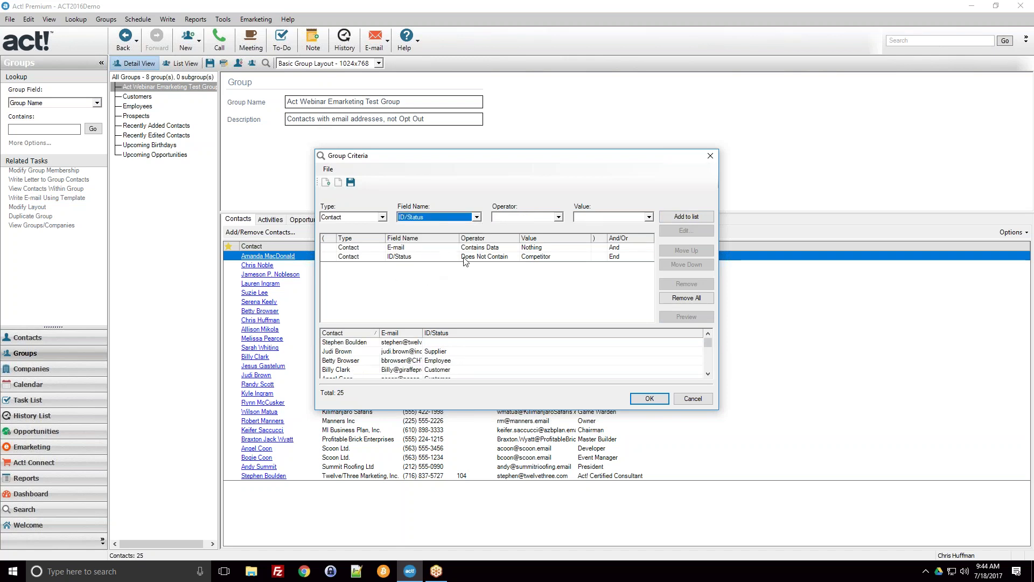
left_click(507, 219)
left_click(512, 241)
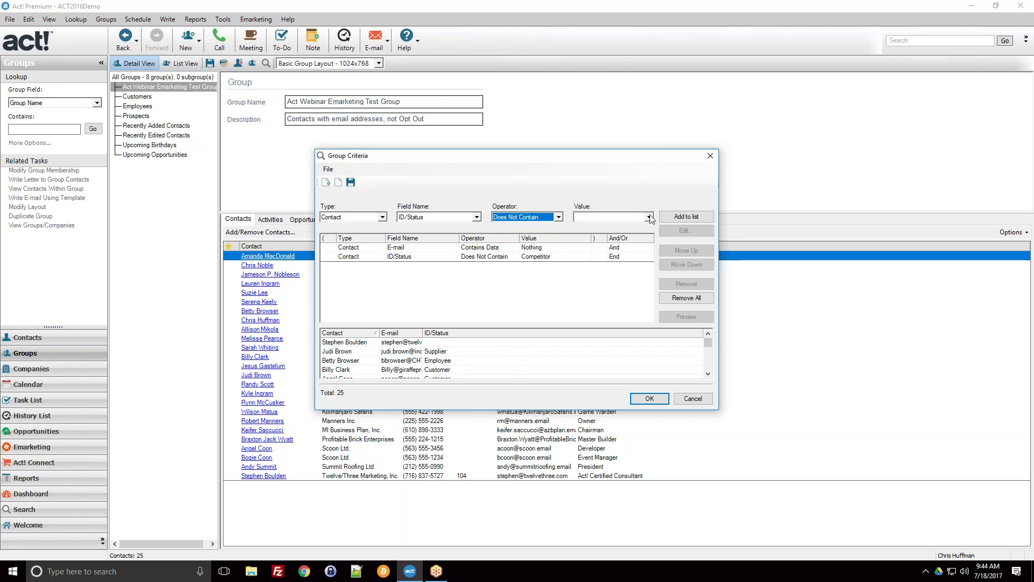
left_click(649, 217)
scroll(608, 251, "down", 3)
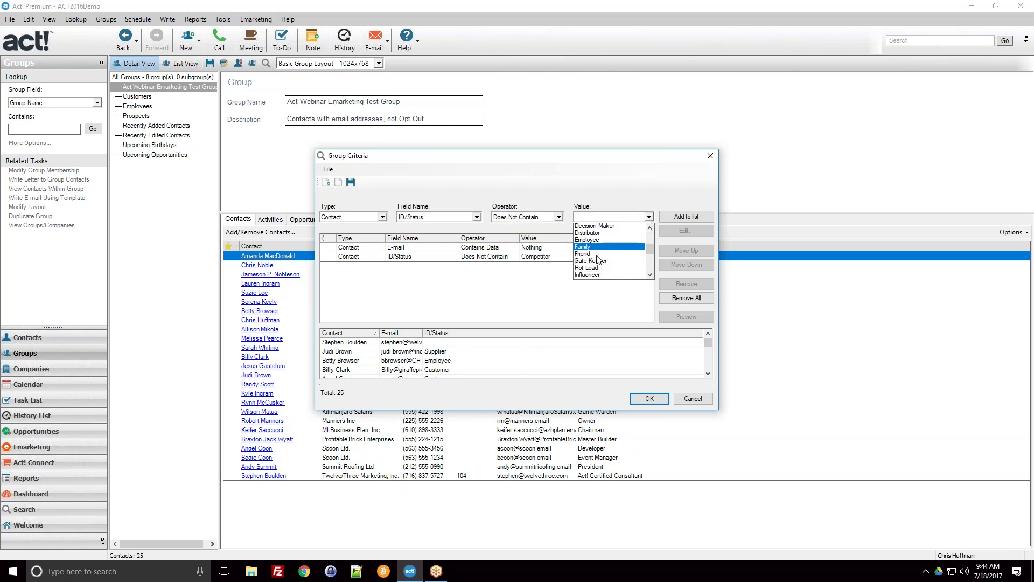
scroll(601, 259, "down", 3)
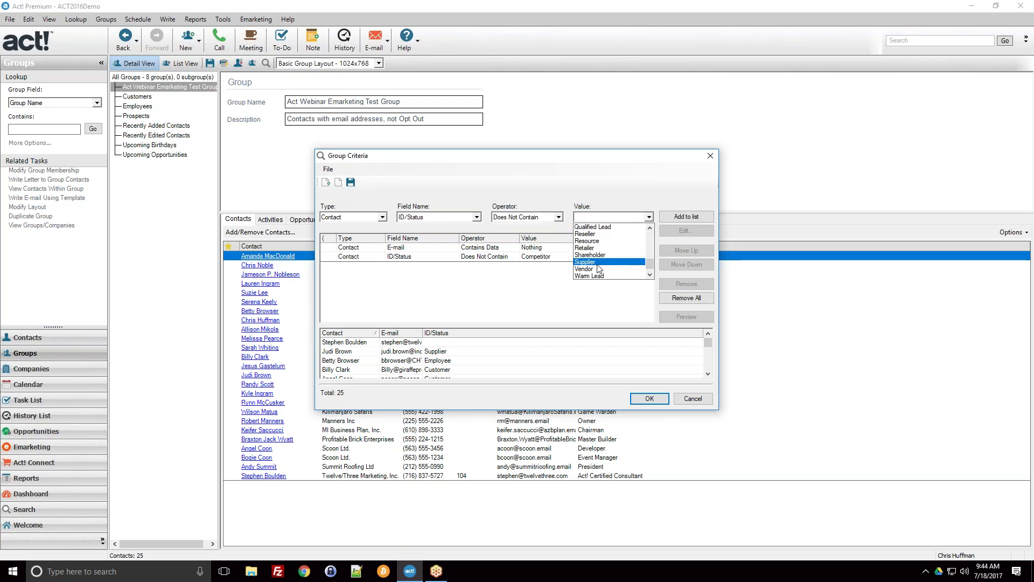
left_click(600, 268)
left_click(675, 217)
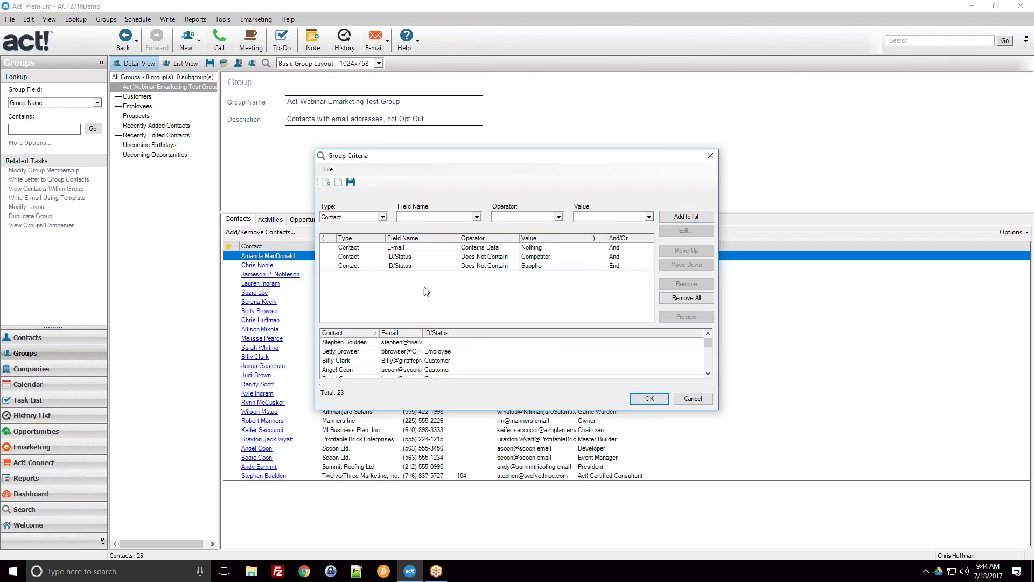
Check the And connectors joining the E-mail and two ID/Status criteria, and apply them as the group's dynamic membership
left_click(396, 248)
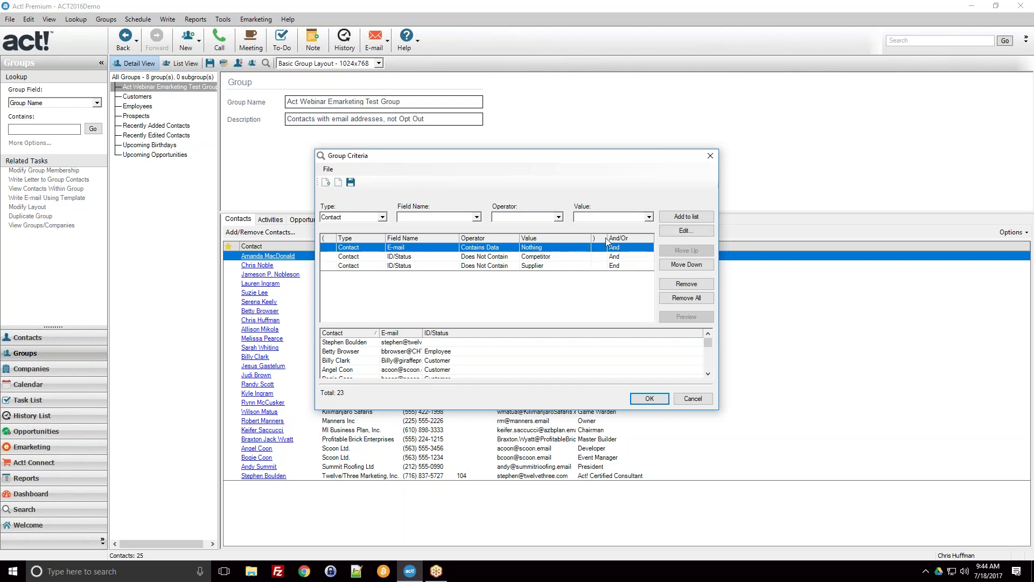
left_click(628, 257)
left_click(398, 265)
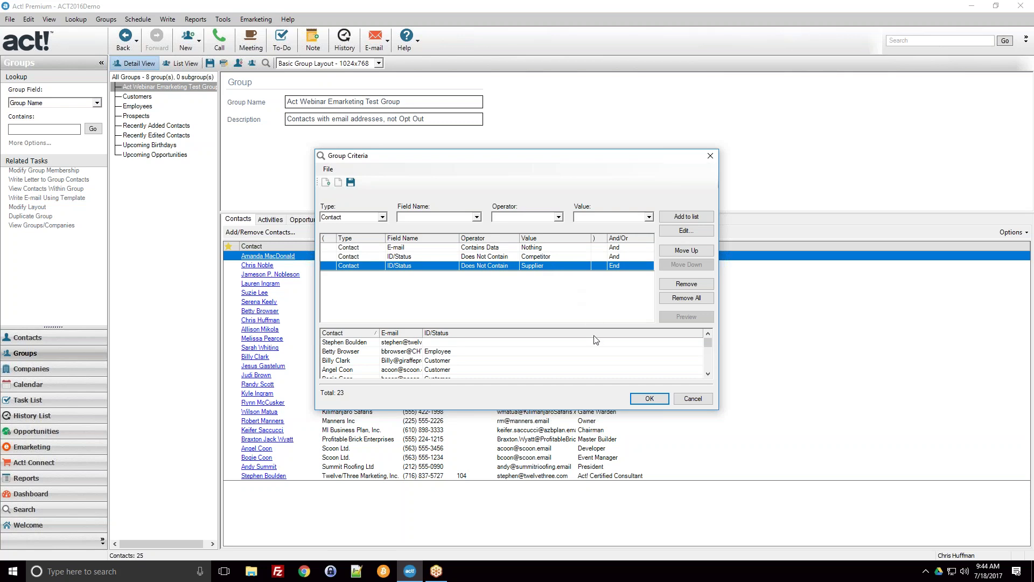
left_click(620, 256)
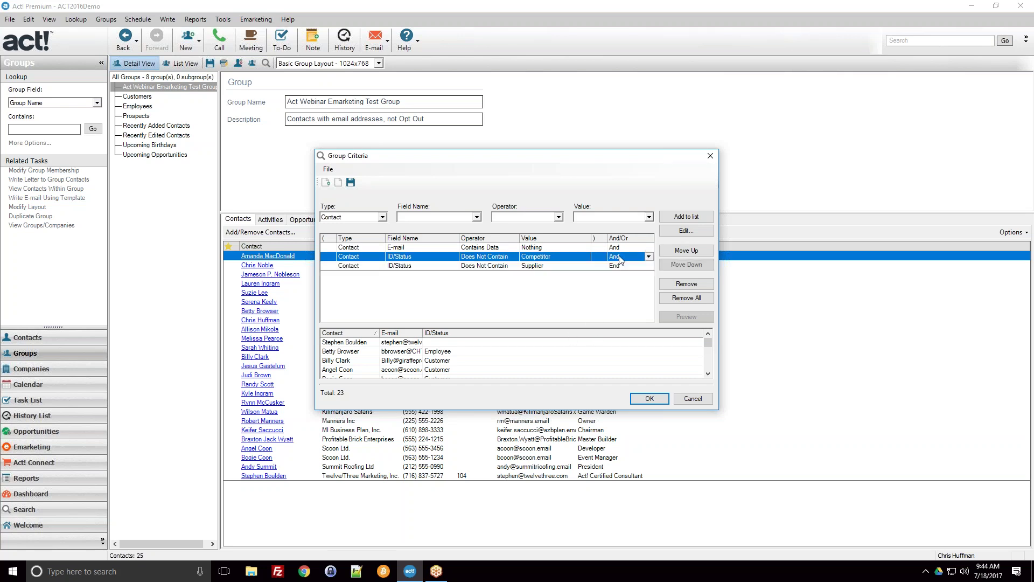
left_click(613, 248)
left_click(613, 253)
left_click(613, 249)
left_click(613, 254)
left_click(614, 250)
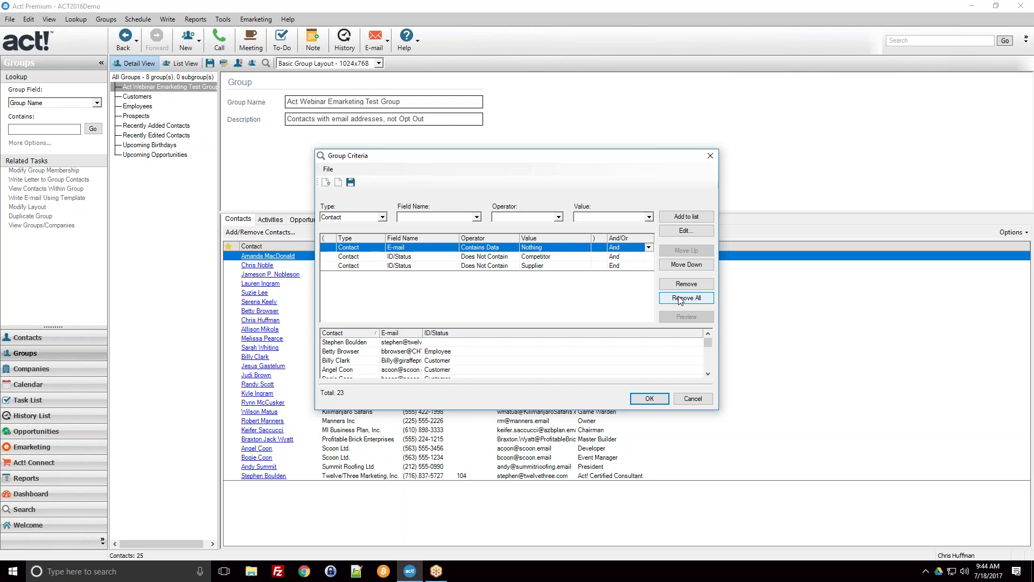
left_click(648, 398)
left_click(607, 385)
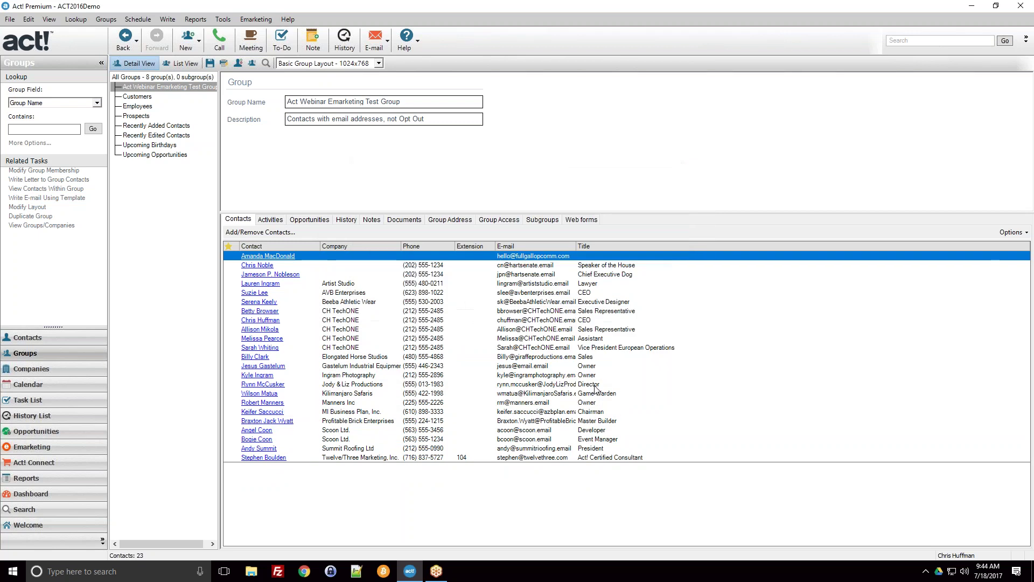
Create and save a new group named New England Territory Example and open its dynamic membership criteria for editing
left_click(188, 40)
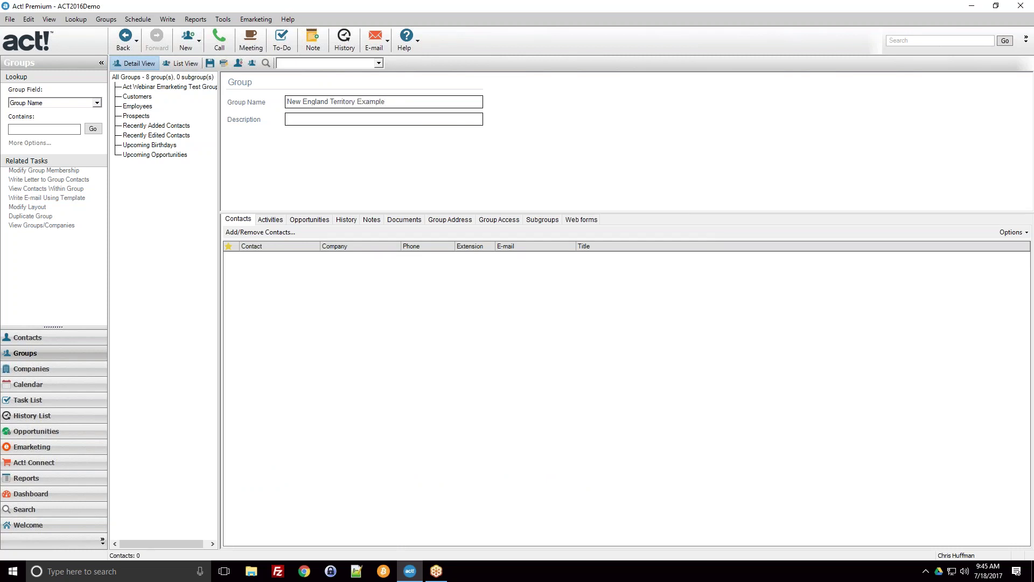
left_click(210, 63)
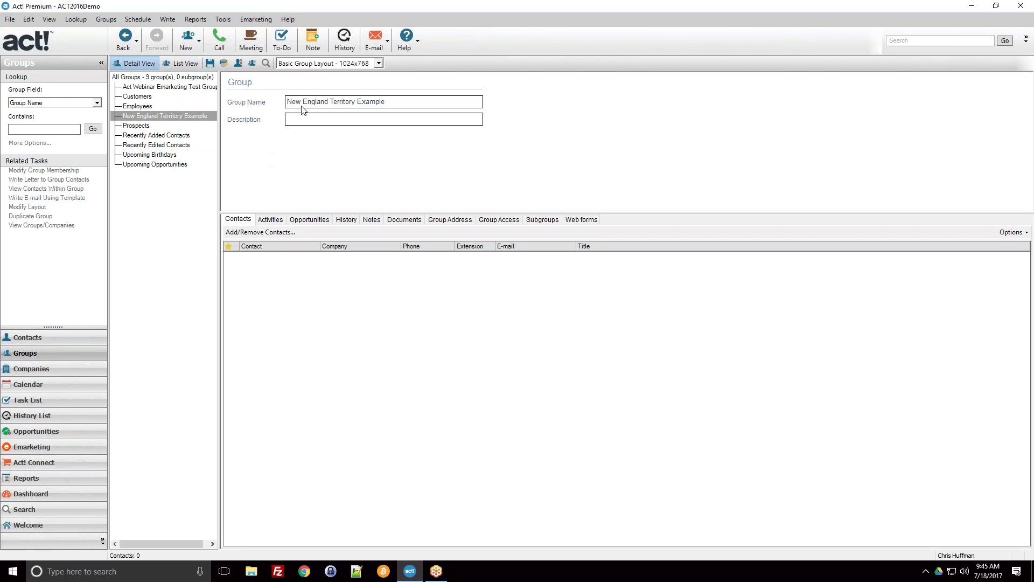
left_click(255, 232)
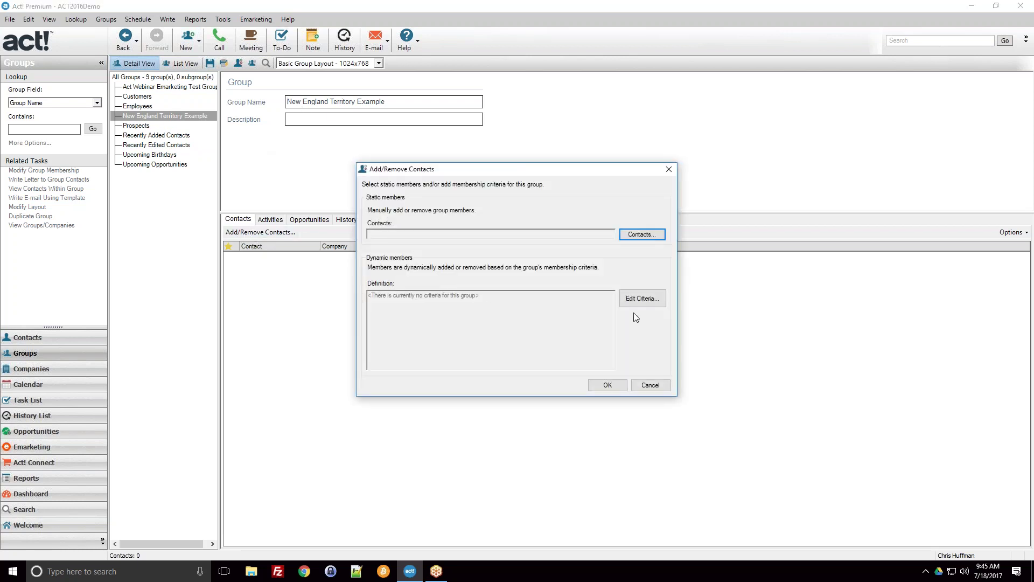
left_click(643, 298)
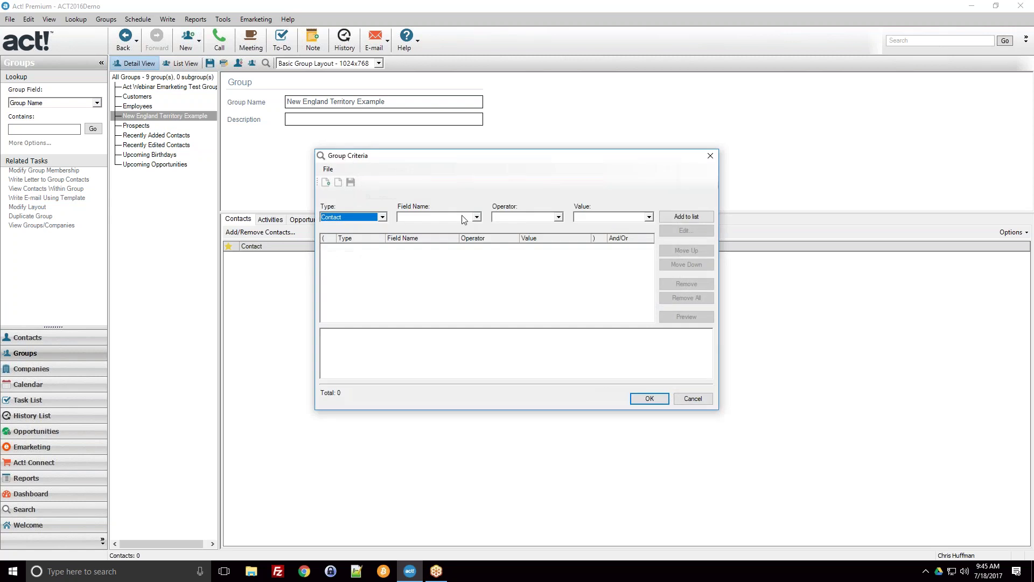
Add a Contact criterion with field State, operator Equal To (=) and value MA to the criteria list
left_click(464, 217)
scroll(447, 243, "down", 15)
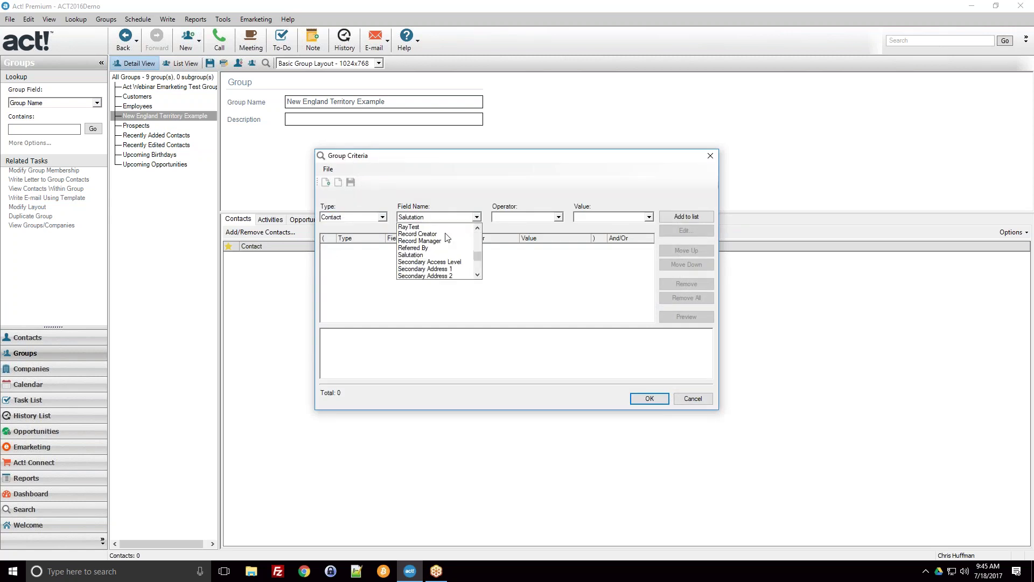
scroll(437, 249, "down", 6)
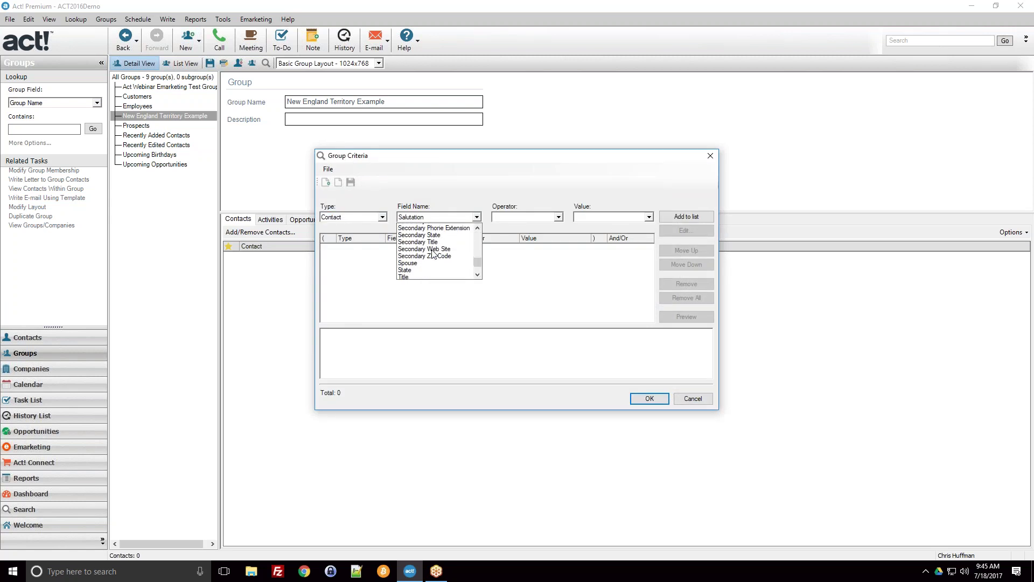
left_click(405, 241)
left_click(514, 217)
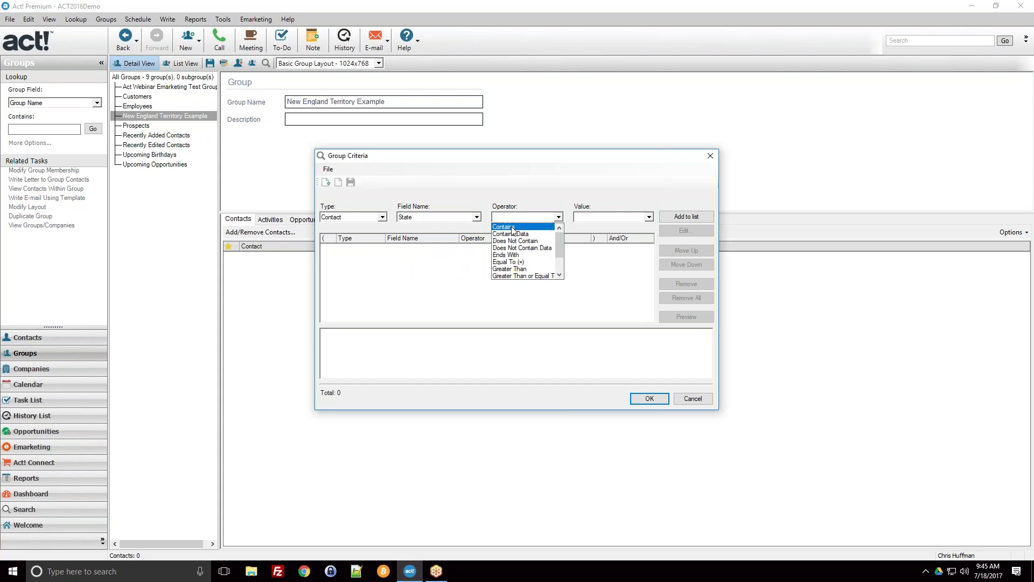
left_click(517, 262)
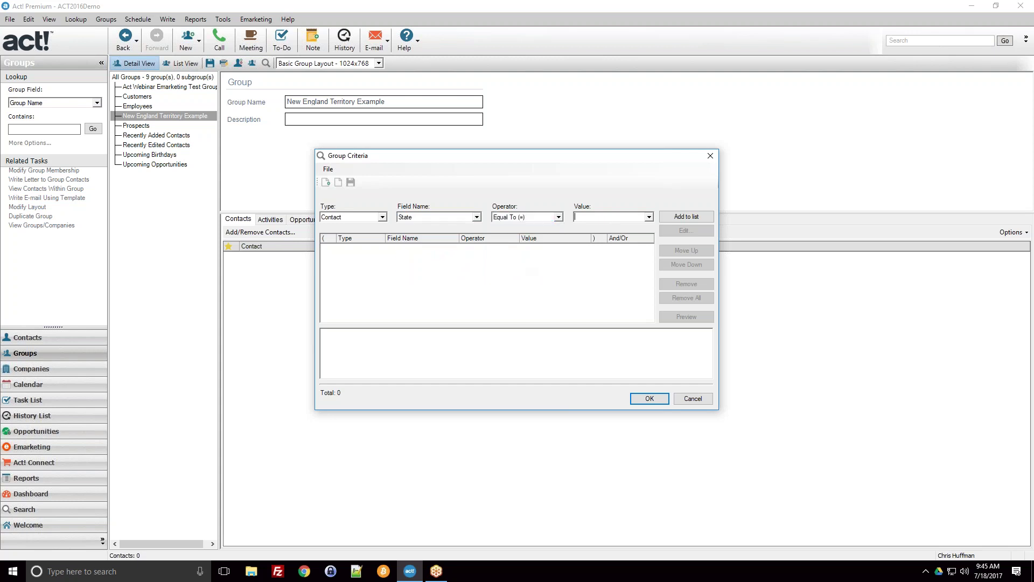
left_click(682, 217)
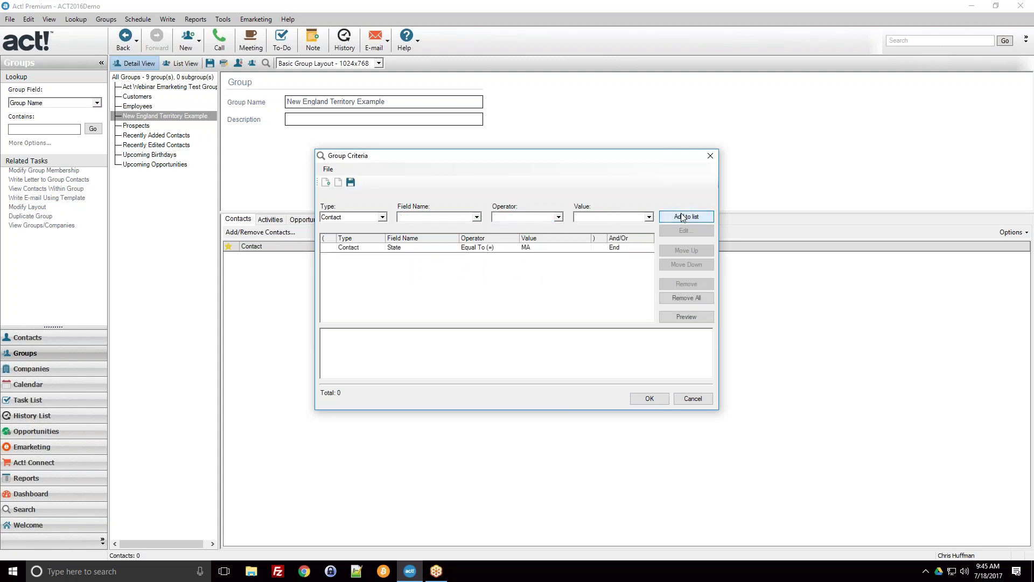
Add a second State criterion with operator Equal To (=) and value CT to the criteria list
left_click(467, 217)
key("s")
scroll(456, 253, "down", 5)
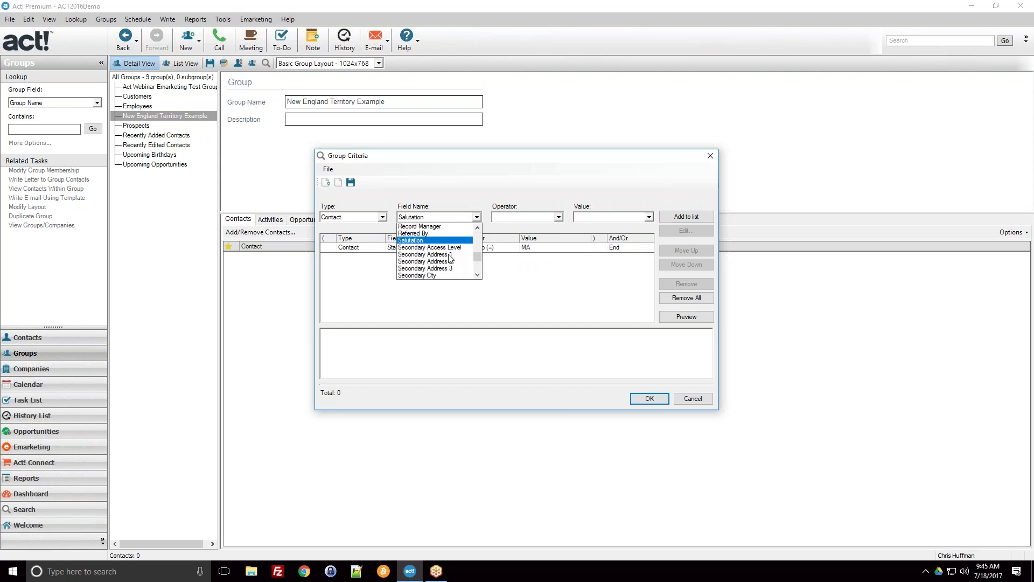
scroll(450, 259, "down", 1)
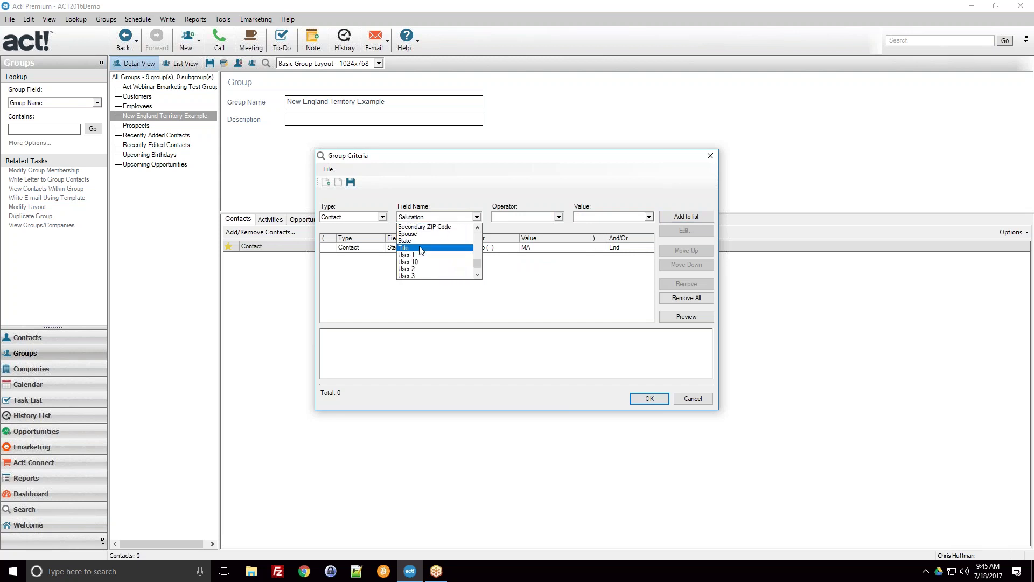
left_click(450, 262)
left_click(506, 216)
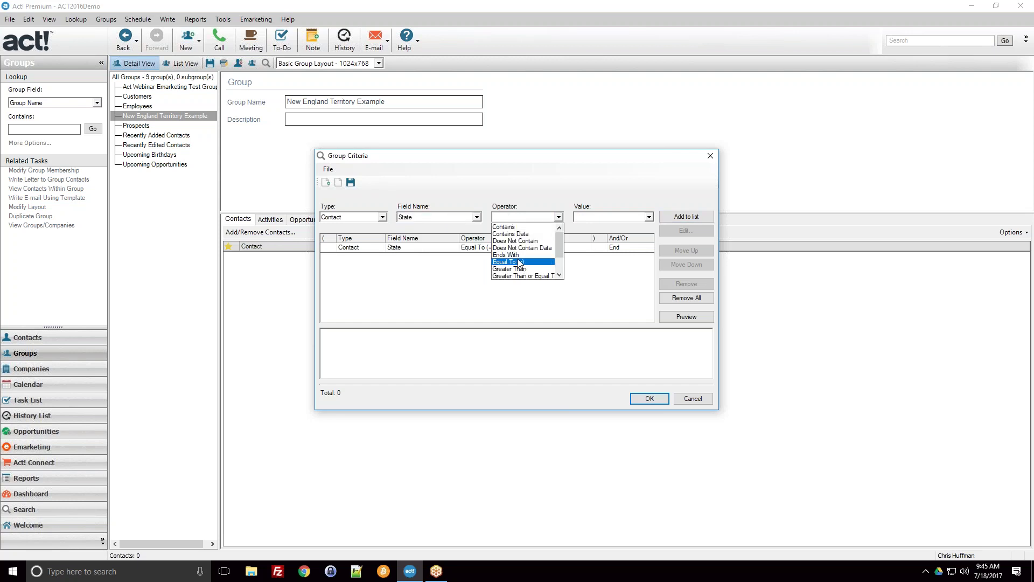
left_click(512, 262)
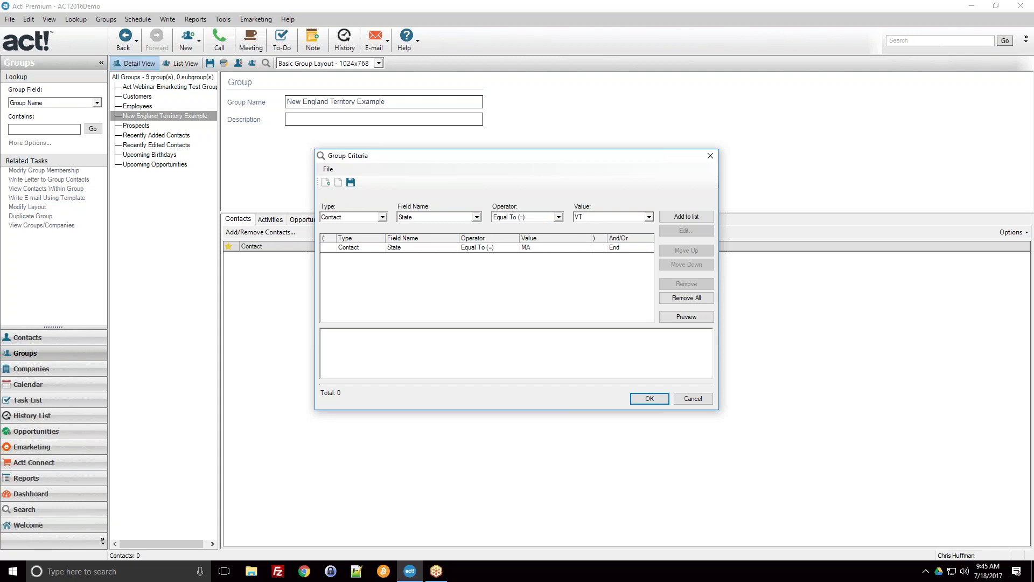
left_click(686, 216)
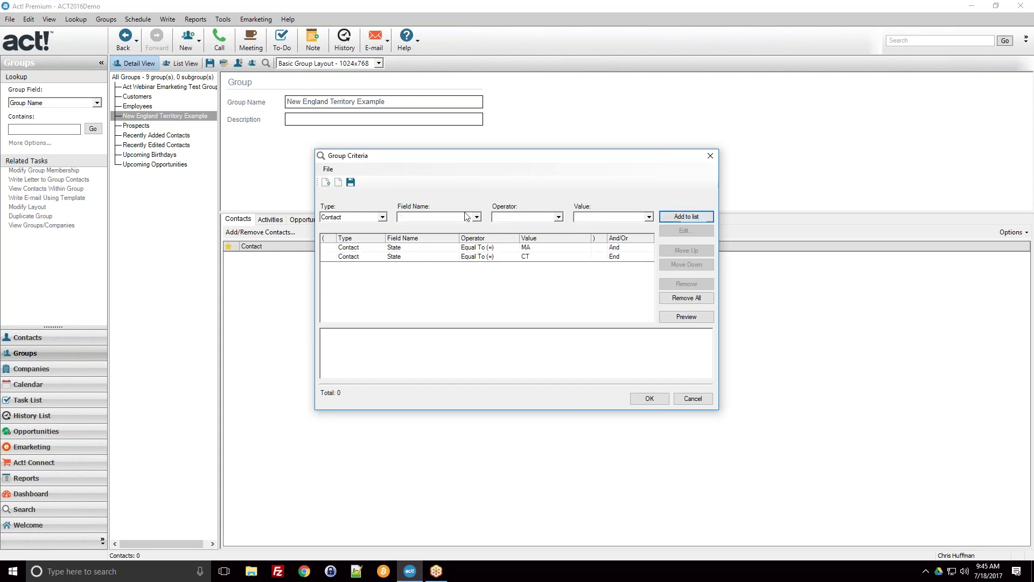
Add a third State criterion with operator Equal To (=) and value NH to the criteria list
left_click(467, 216)
scroll(463, 215, "down", 3)
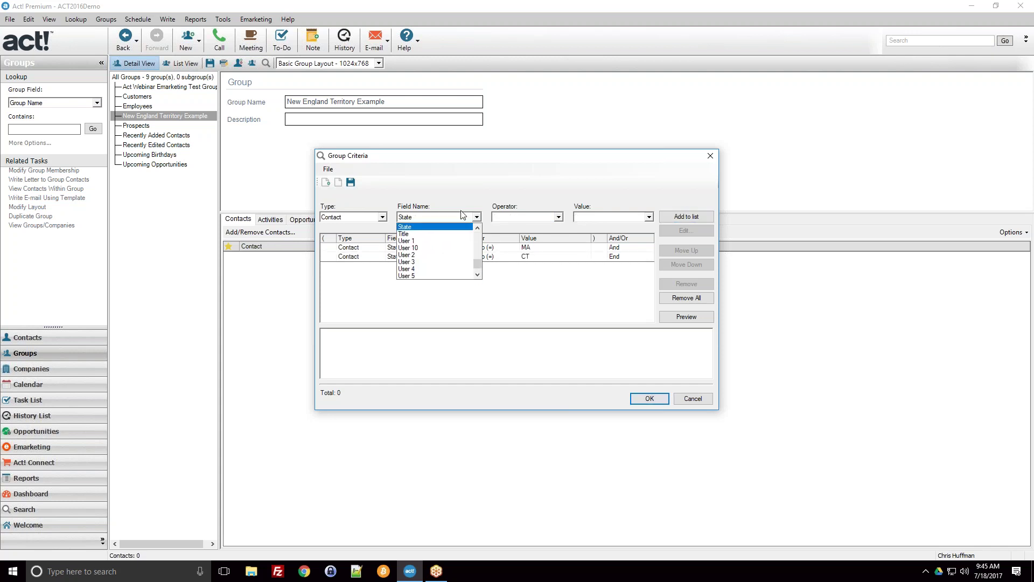
left_click(423, 227)
left_click(521, 216)
left_click(509, 262)
left_click(669, 220)
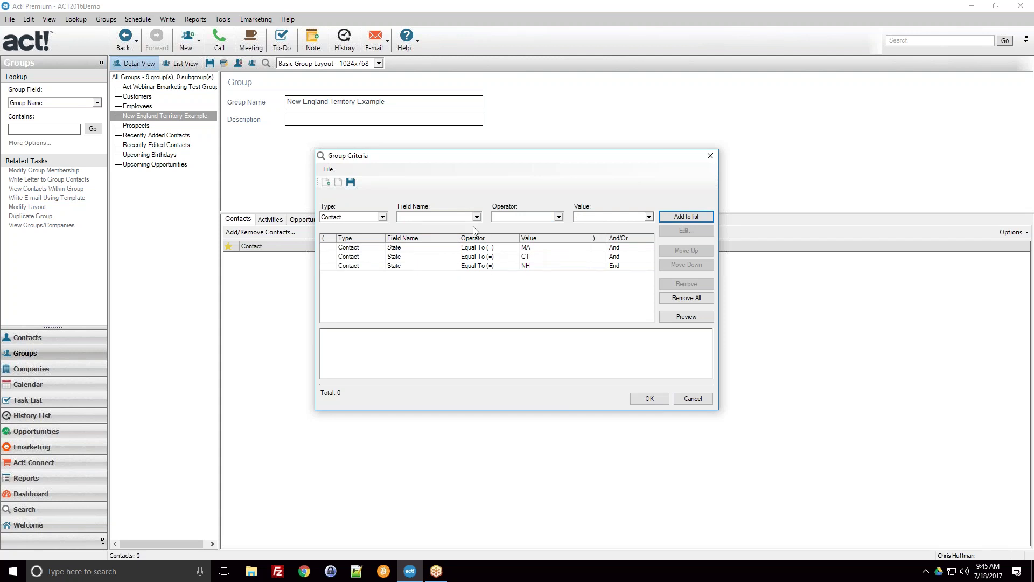
Review the MA, CT and NH criteria and preview the contacts that match them all
left_click(542, 247)
left_click(545, 256)
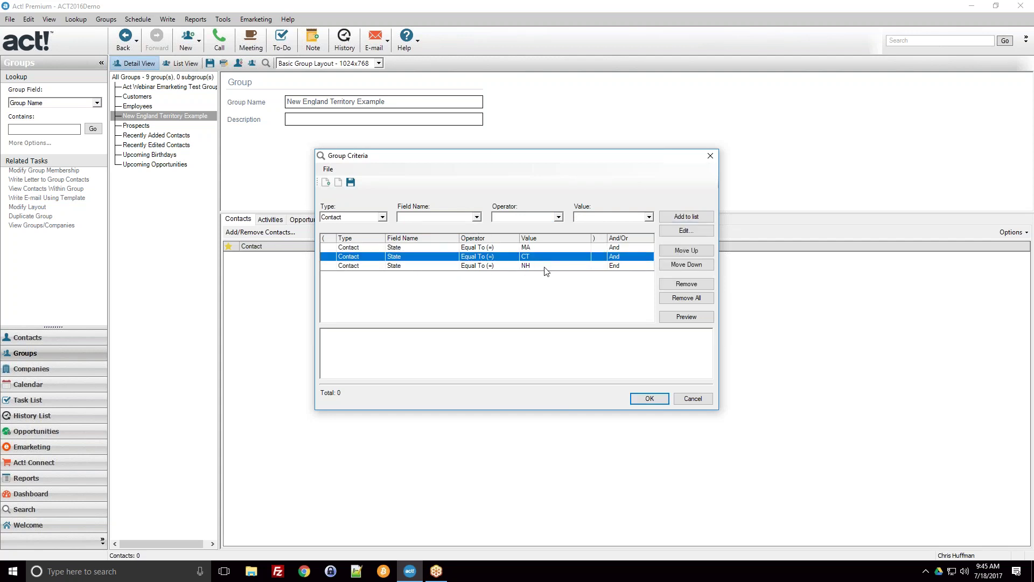
left_click(546, 266)
left_click(671, 317)
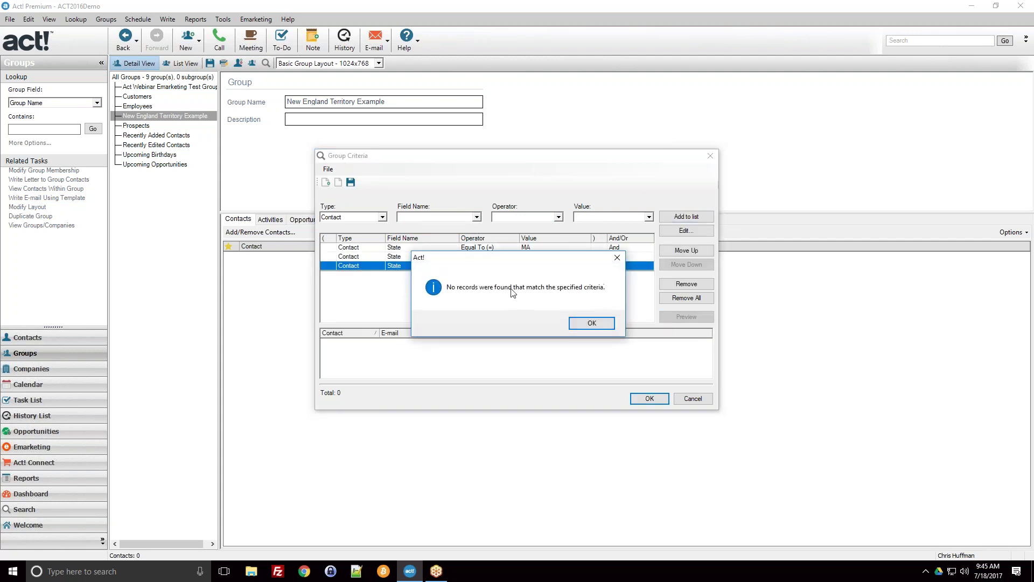
left_click(583, 324)
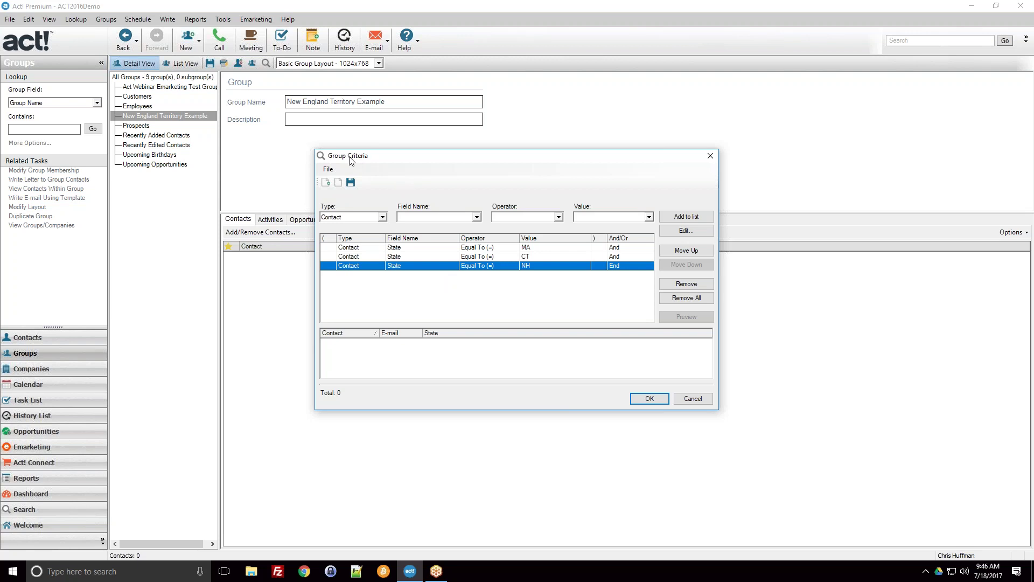
Change the And/Or connector of the MA criterion to Or
left_click(390, 248)
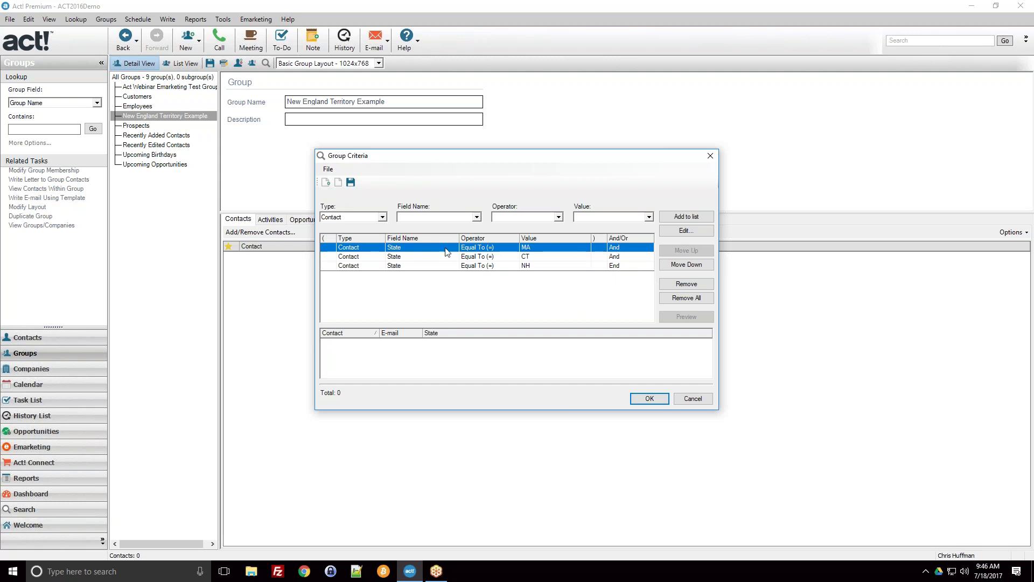
left_click(636, 248)
left_click(628, 257)
left_click(617, 249)
left_click(648, 251)
left_click(614, 260)
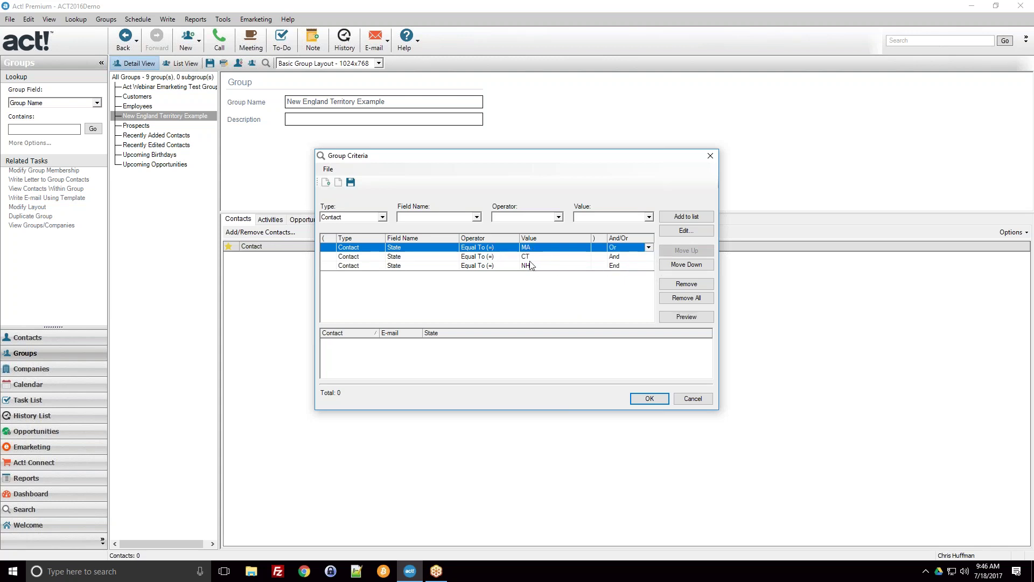
Change the And/Or connector of the CT criterion to Or and preview the matching contacts
left_click(624, 258)
left_click(648, 257)
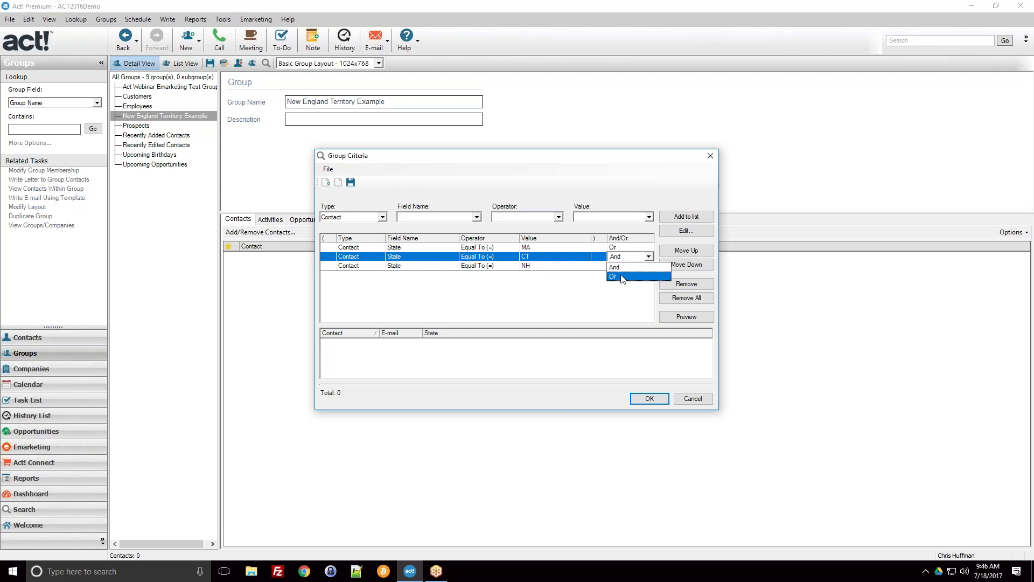
left_click(614, 270)
left_click(690, 317)
left_click(608, 322)
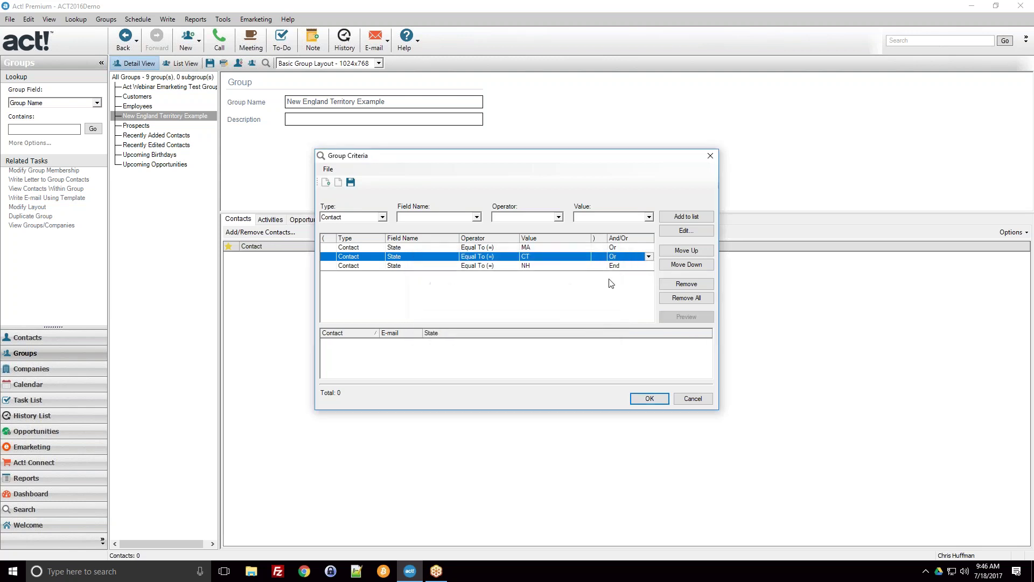
Add a fourth State criterion with operator Equal To (=) and value NY to the criteria list
left_click(466, 221)
scroll(436, 249, "down", 15)
scroll(436, 249, "down", 5)
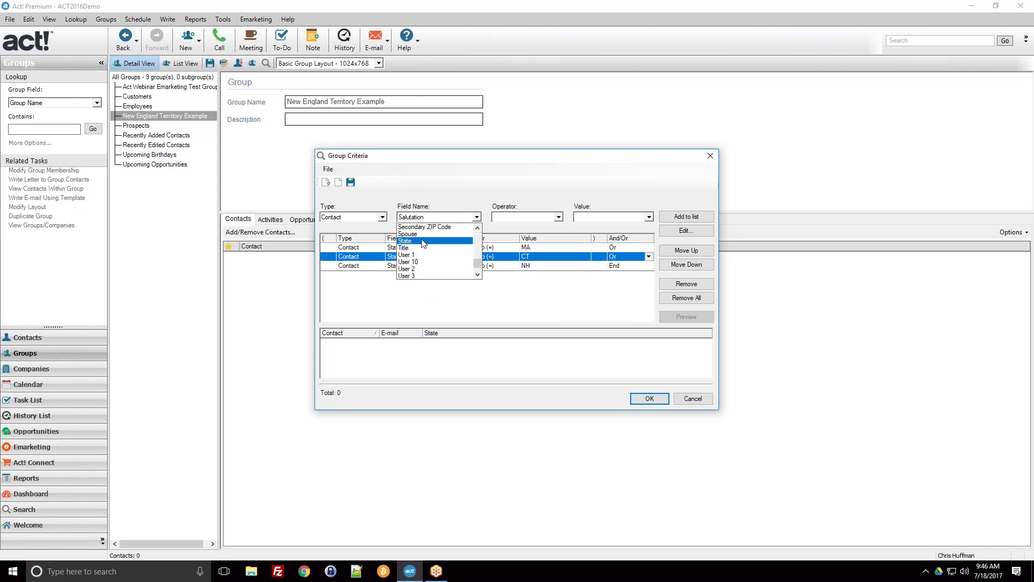
left_click(423, 241)
left_click(515, 217)
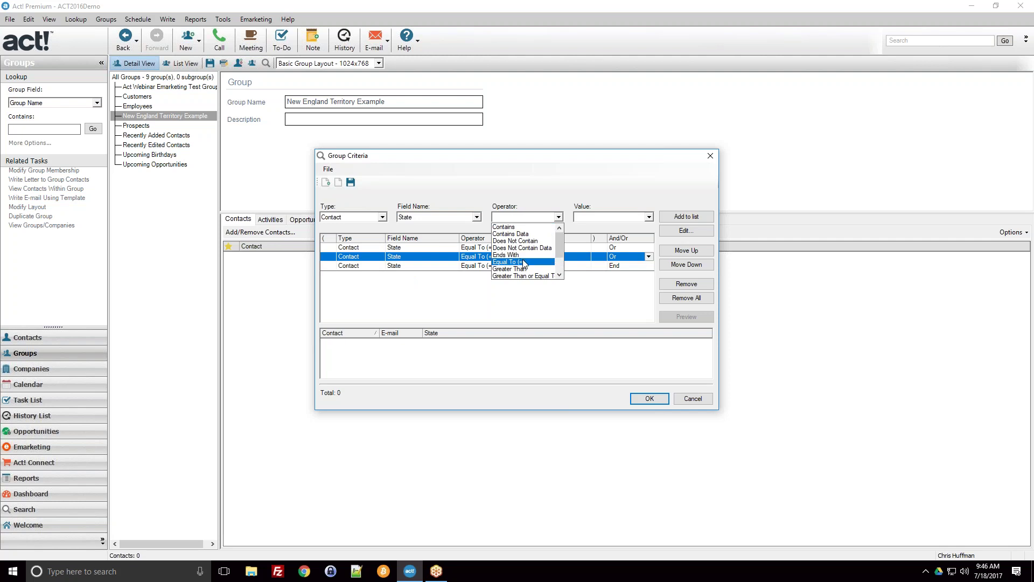
left_click(521, 263)
left_click(588, 214)
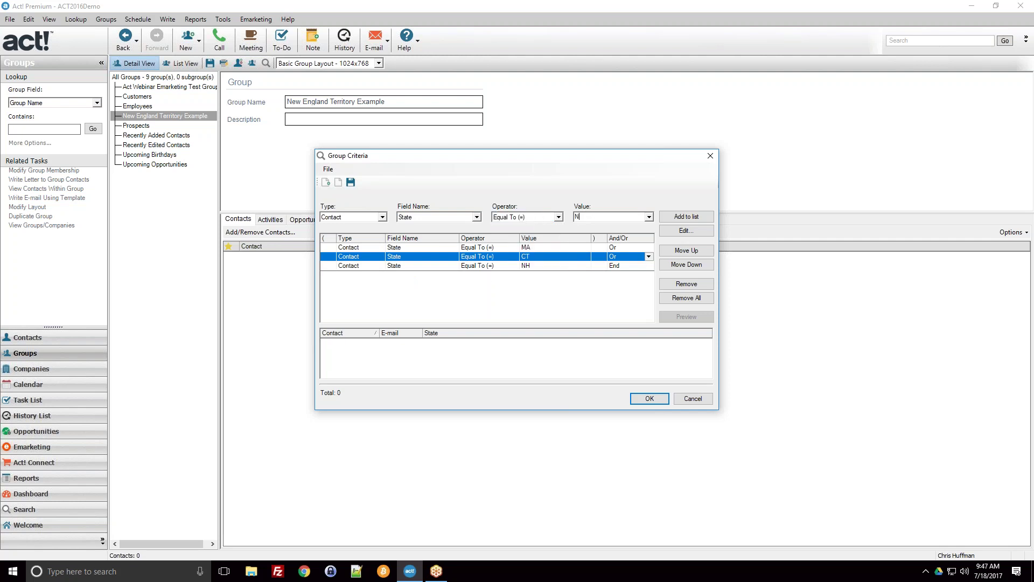
left_click(678, 217)
Change the And/Or connector of the NH criterion to Or
left_click(627, 265)
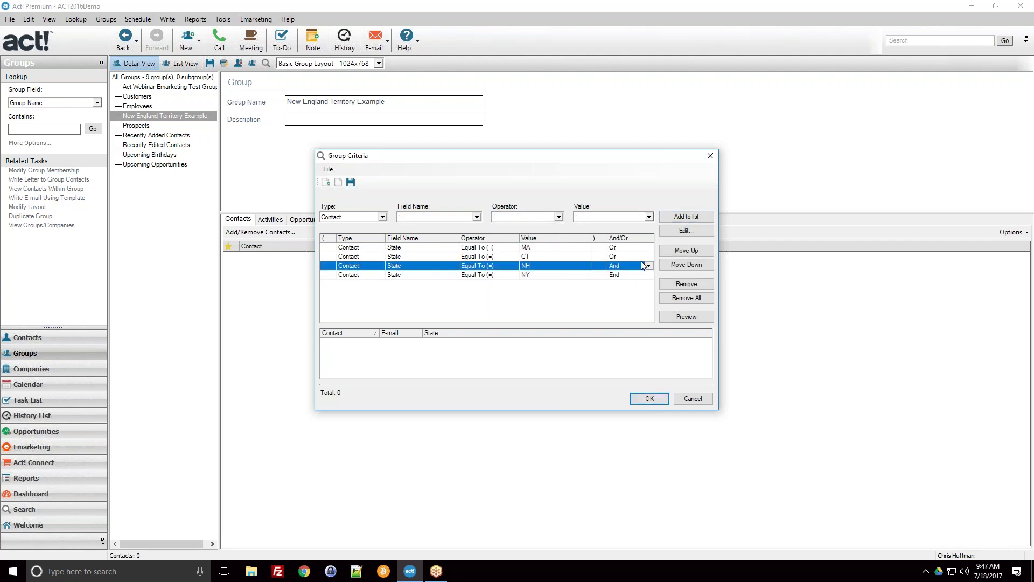
left_click(628, 266)
left_click(627, 286)
Preview the contacts matching the four State criteria and apply the criteria to the New England Territory Example group
left_click(674, 318)
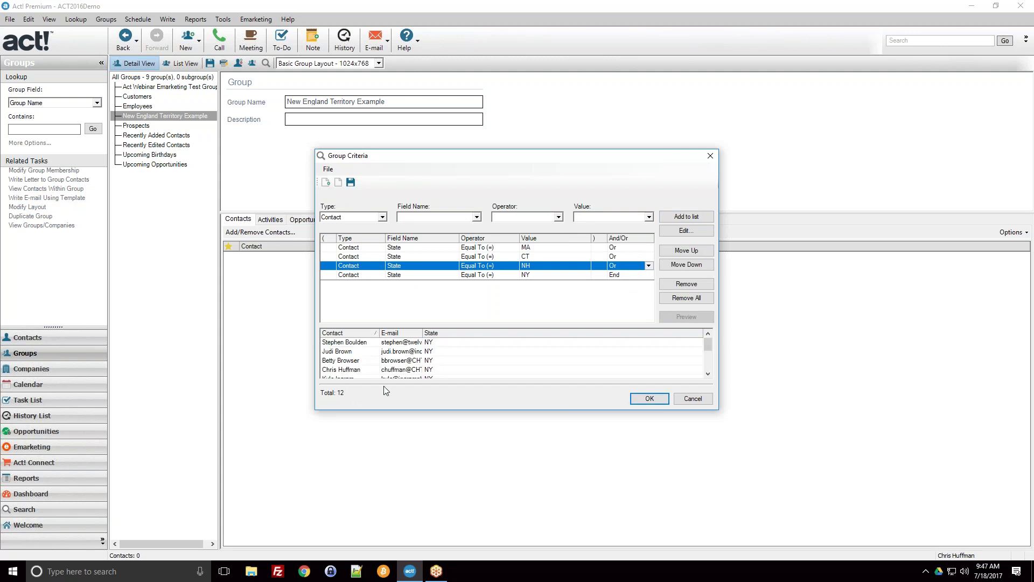
scroll(444, 365, "down", 3)
scroll(444, 365, "up", 3)
left_click(636, 400)
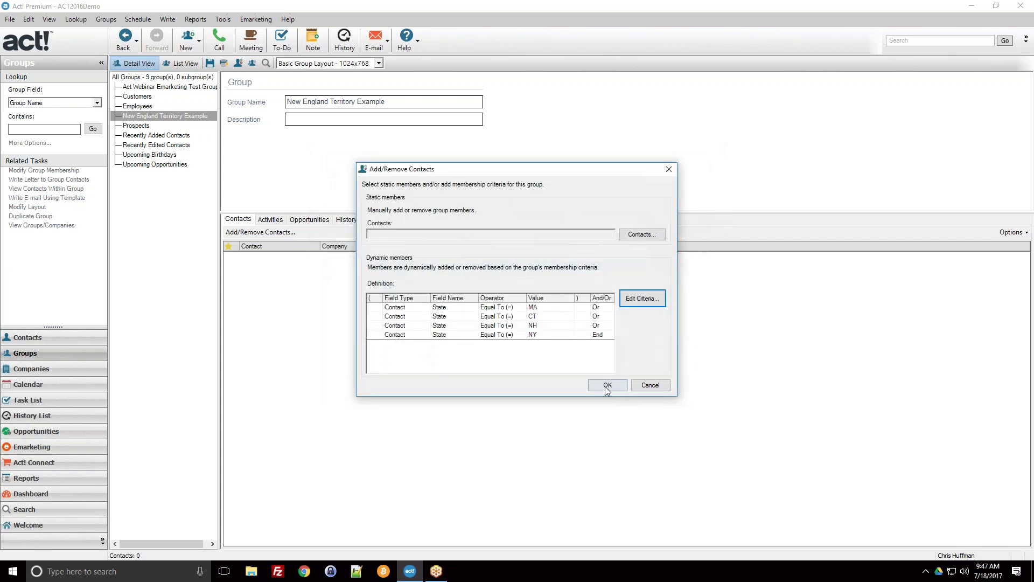
left_click(605, 387)
Reopen the group's criteria and enclose the State conditions in parentheses, opening before MA and closing after NY
left_click(260, 231)
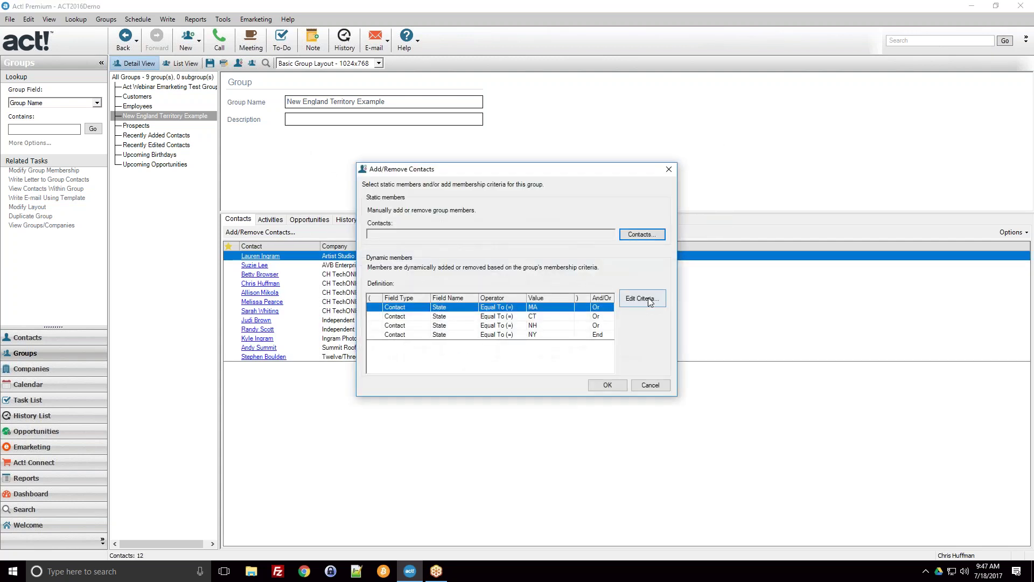
left_click(644, 363)
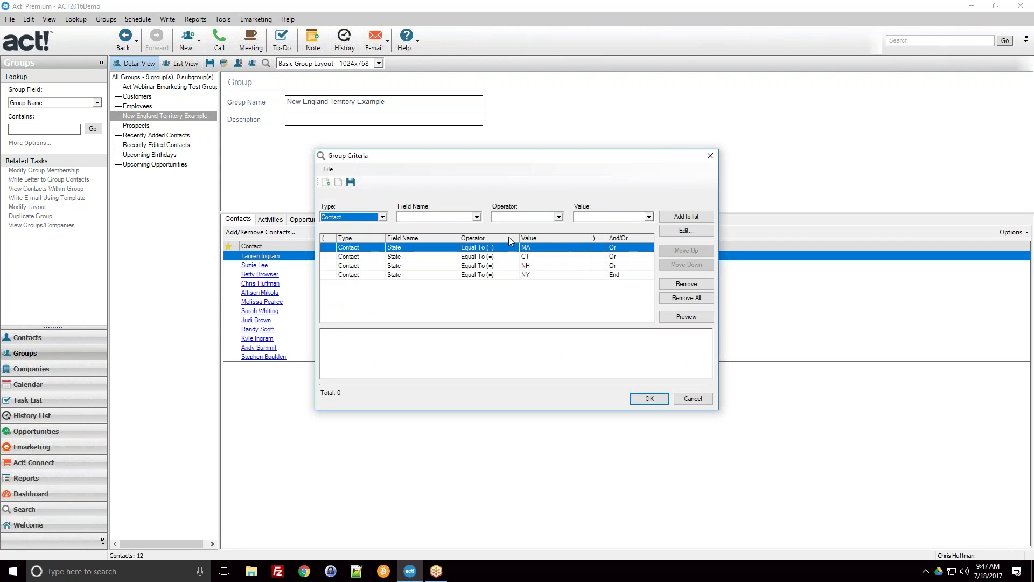
left_click(330, 248)
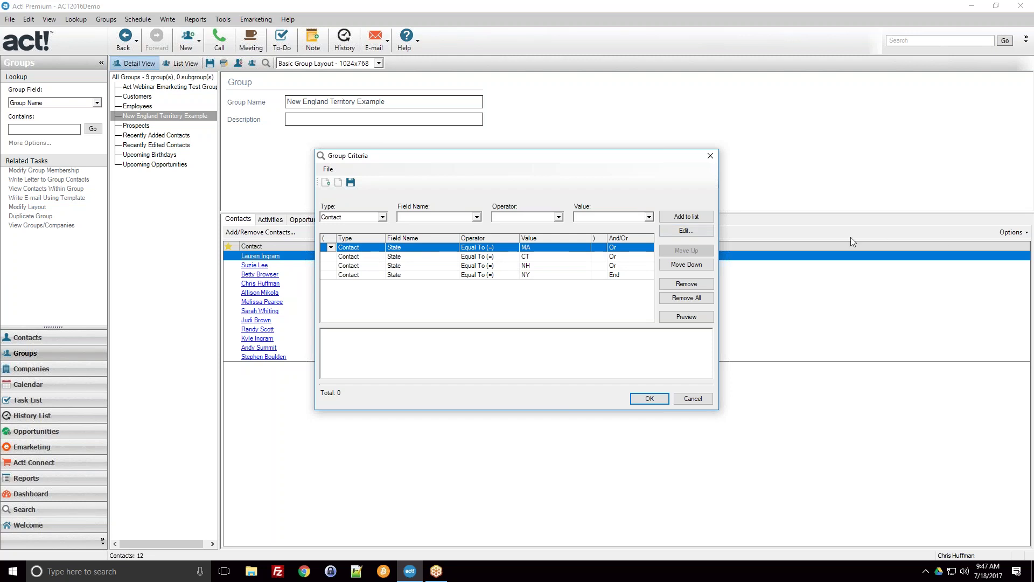
left_click(332, 247)
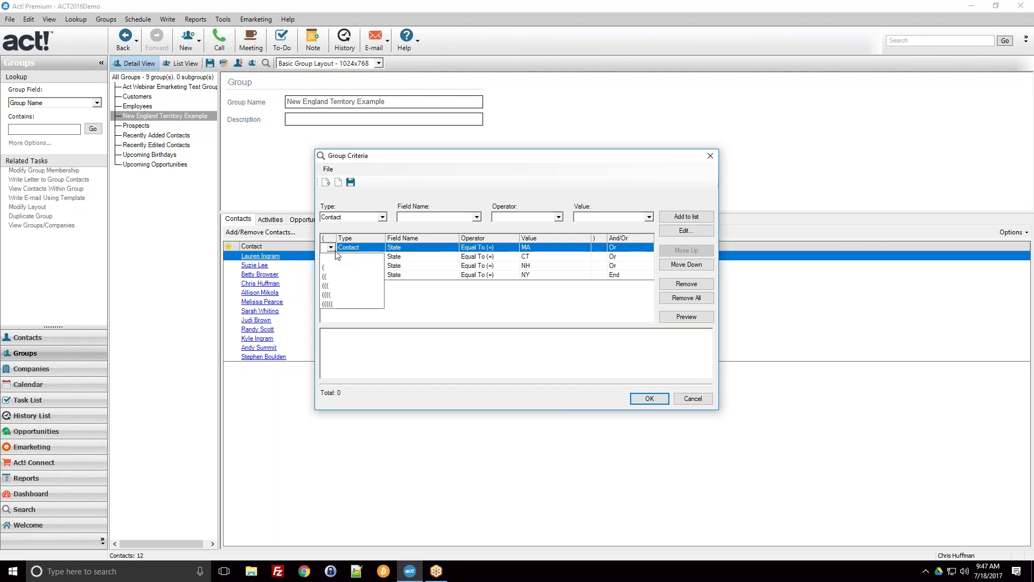
left_click(338, 268)
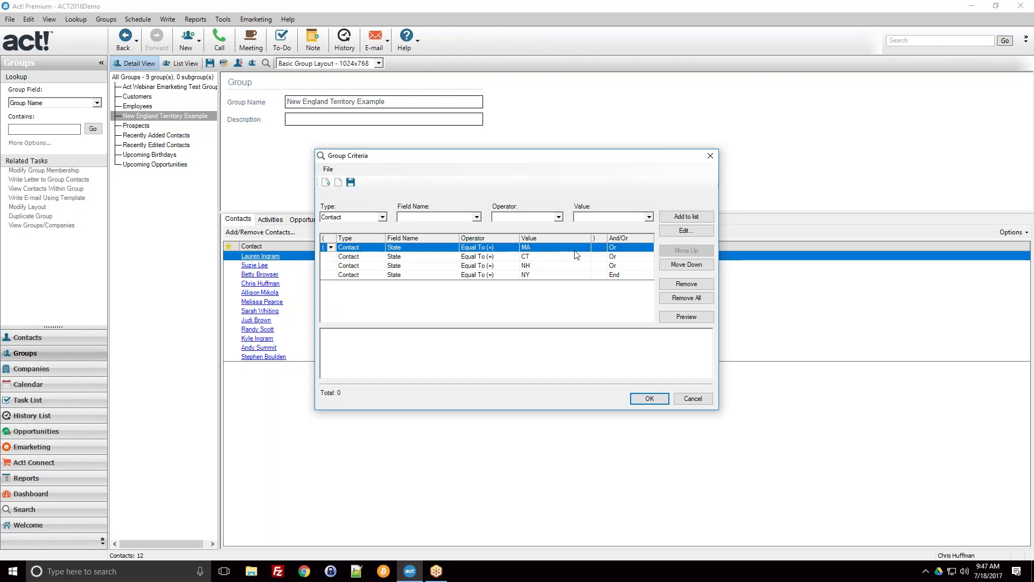
left_click(594, 275)
left_click(602, 275)
left_click(612, 298)
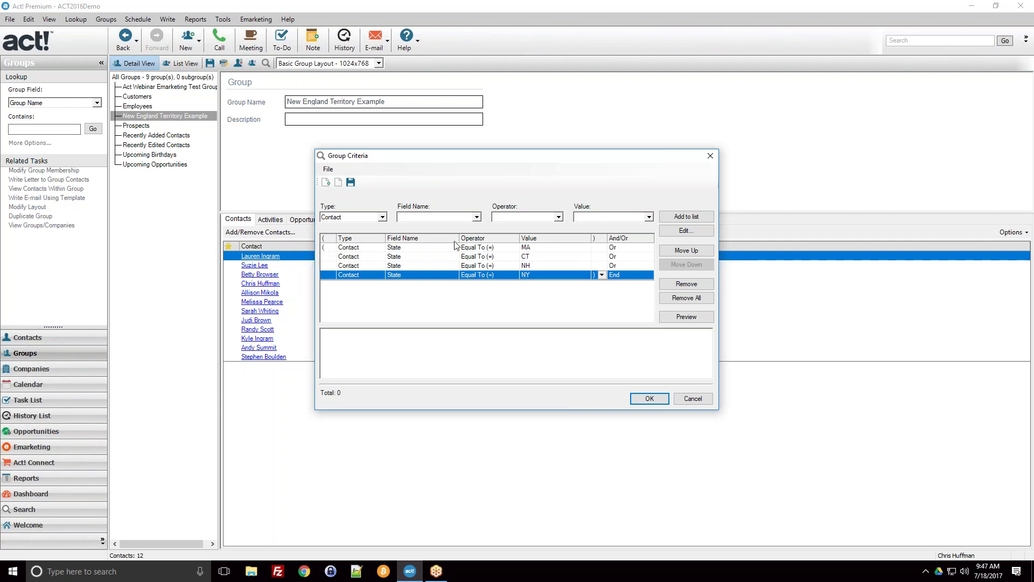
Add an E-mail criterion with operator Contains Data to the criteria list
left_click(439, 218)
scroll(439, 248, "down", 2)
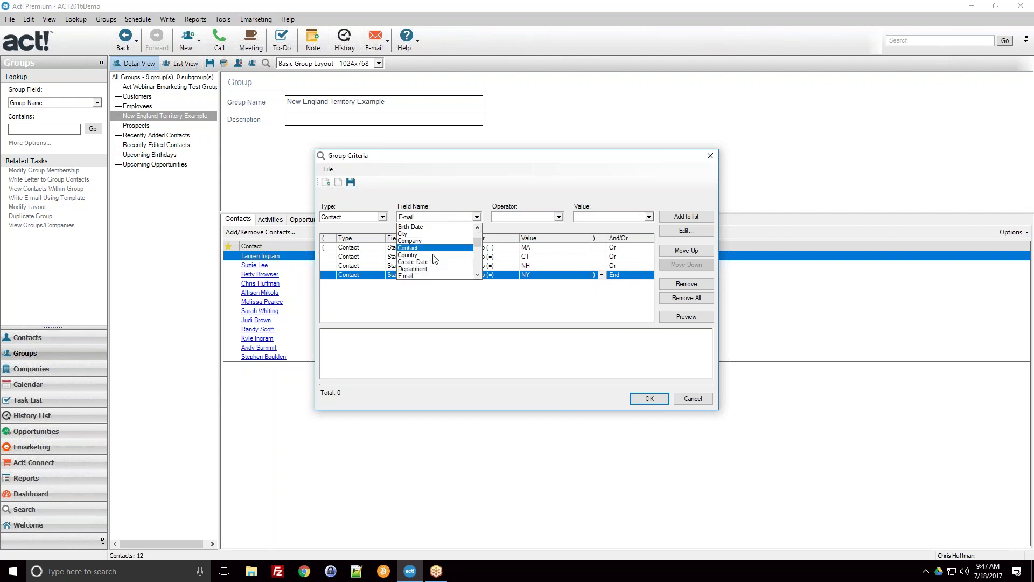
left_click(426, 277)
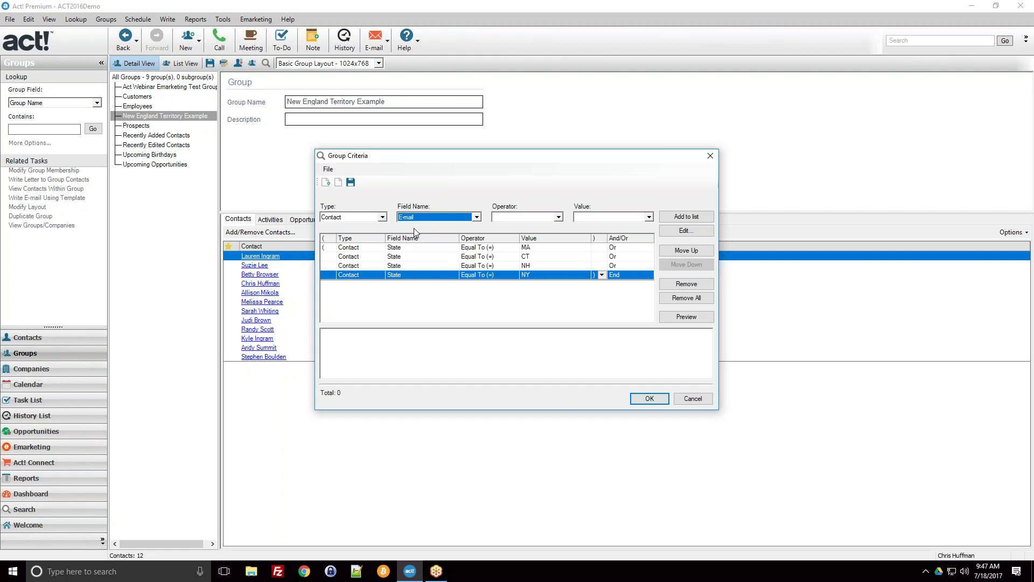
left_click(500, 219)
left_click(511, 235)
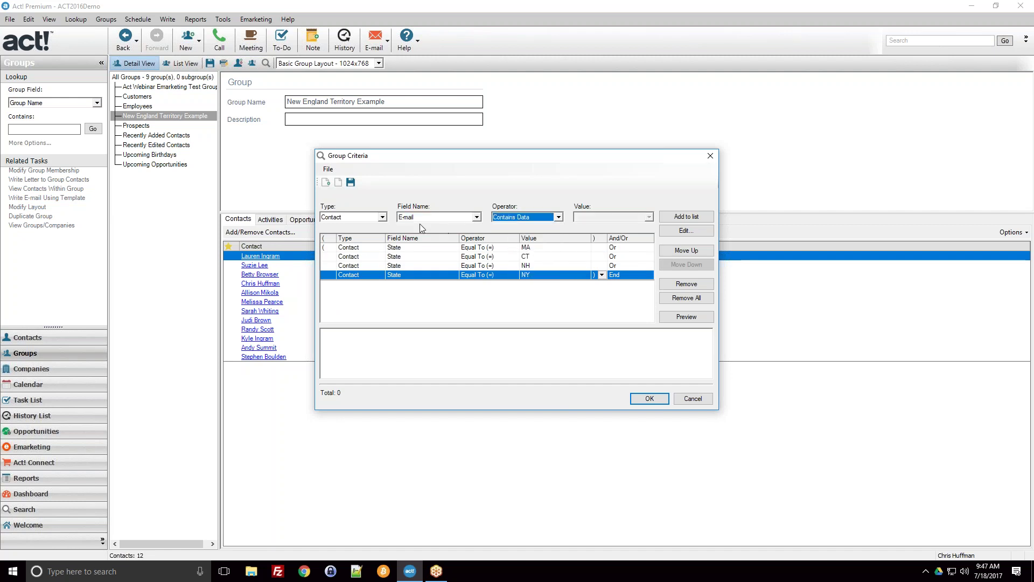
left_click(681, 217)
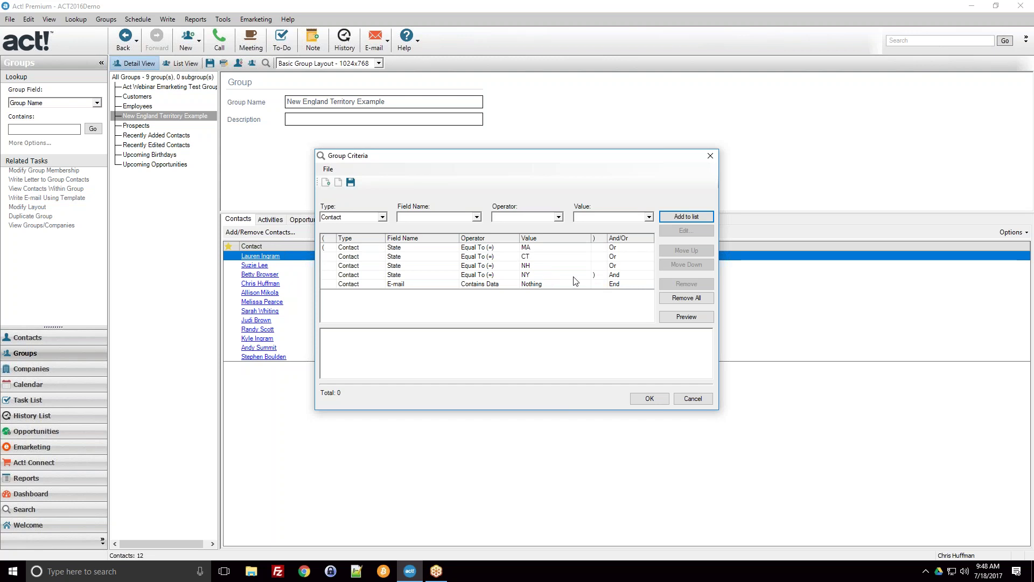
Preview the contacts matching the combined State and E-mail criteria and apply them to the group
left_click(678, 319)
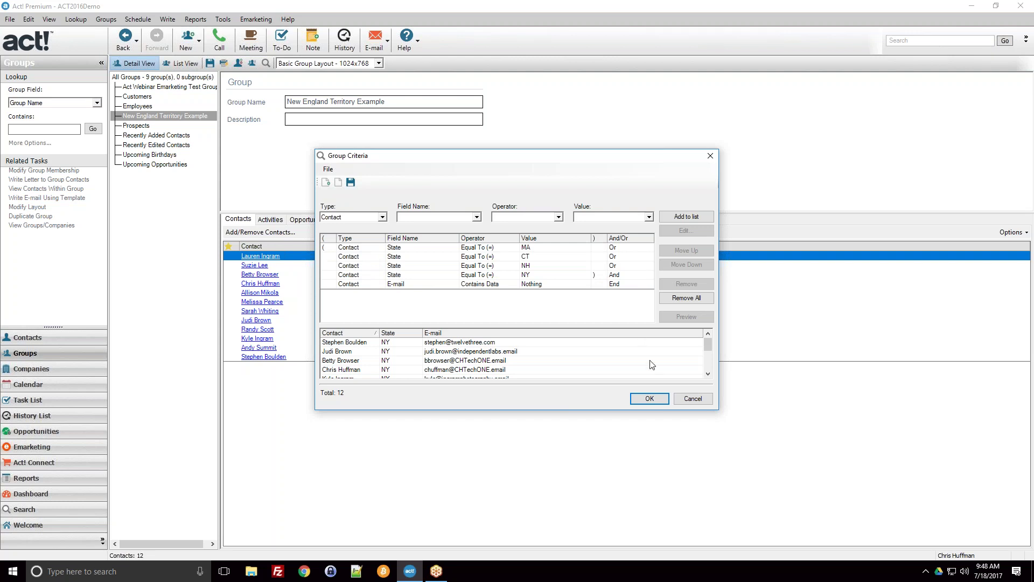
left_click(648, 400)
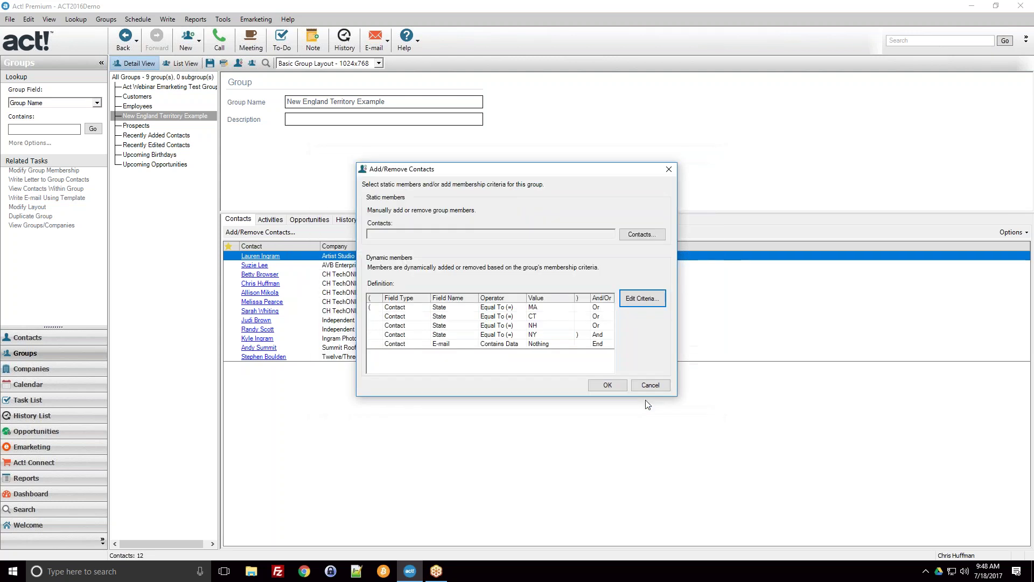
left_click(625, 385)
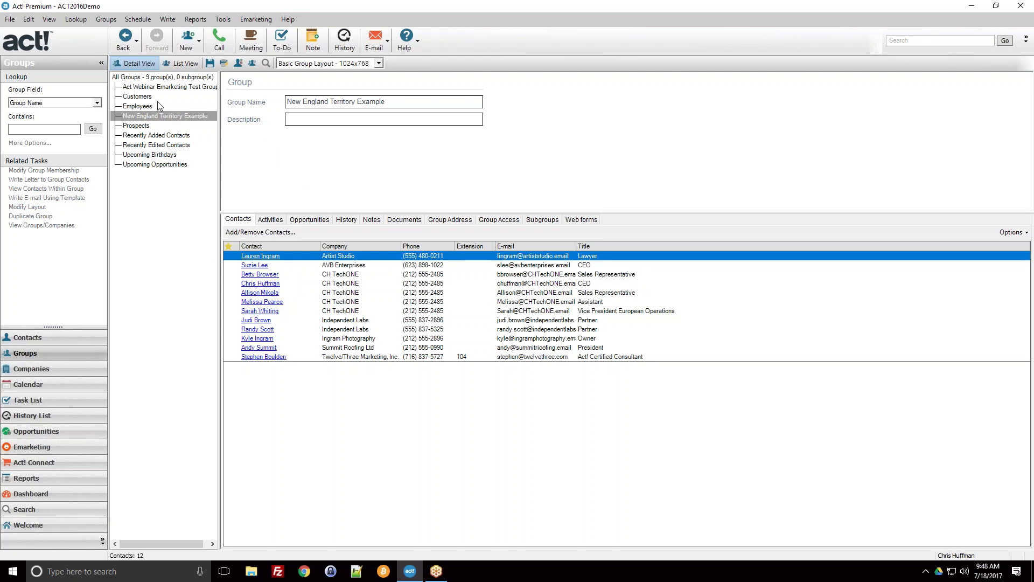
Check the New England Territory Example group's history and return to its member contacts
left_click(346, 221)
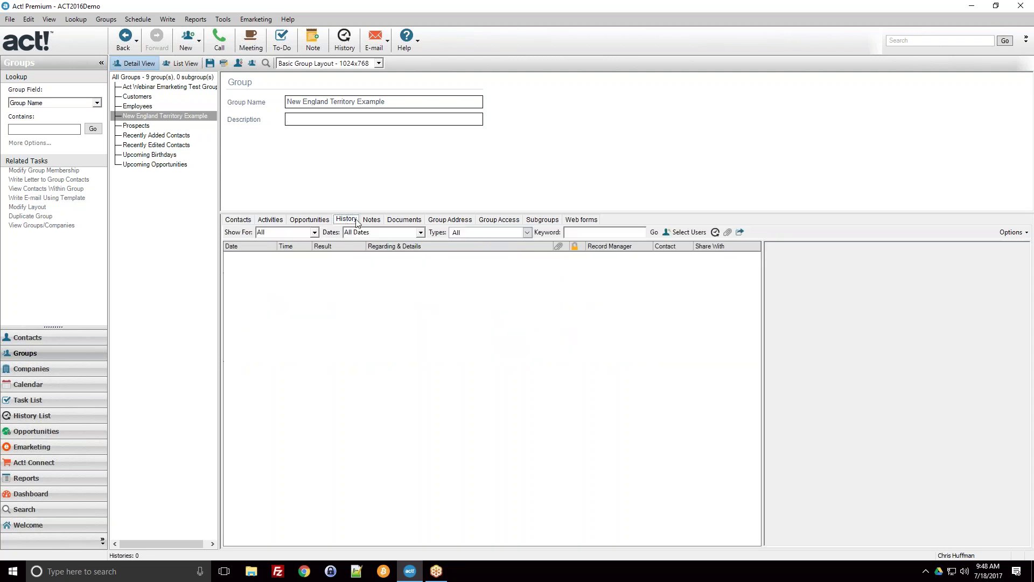
left_click(245, 222)
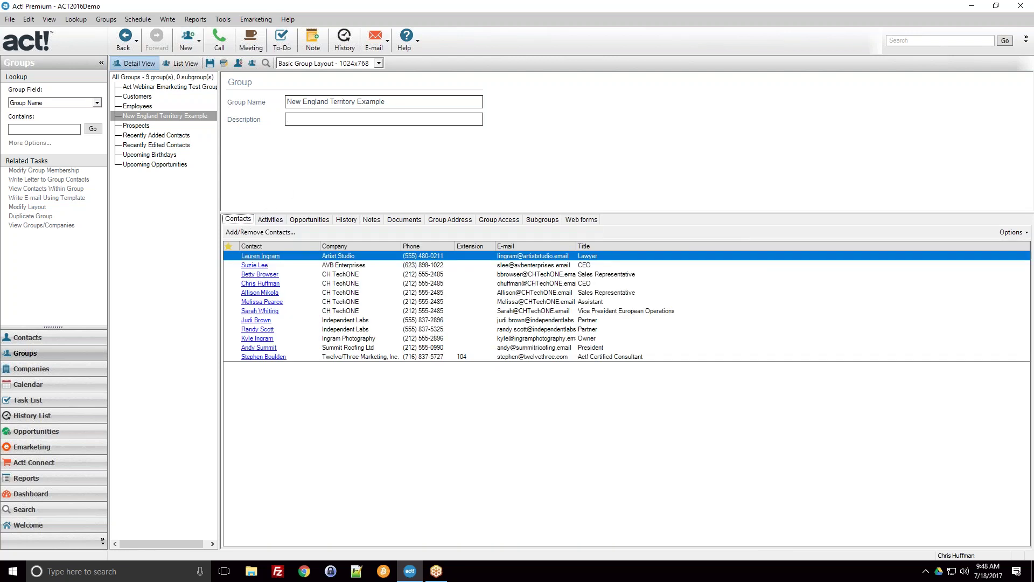
left_click(397, 287)
left_click(391, 266)
left_click(381, 257)
Create a contact lookup from the New England Territory Example group
left_click(266, 64)
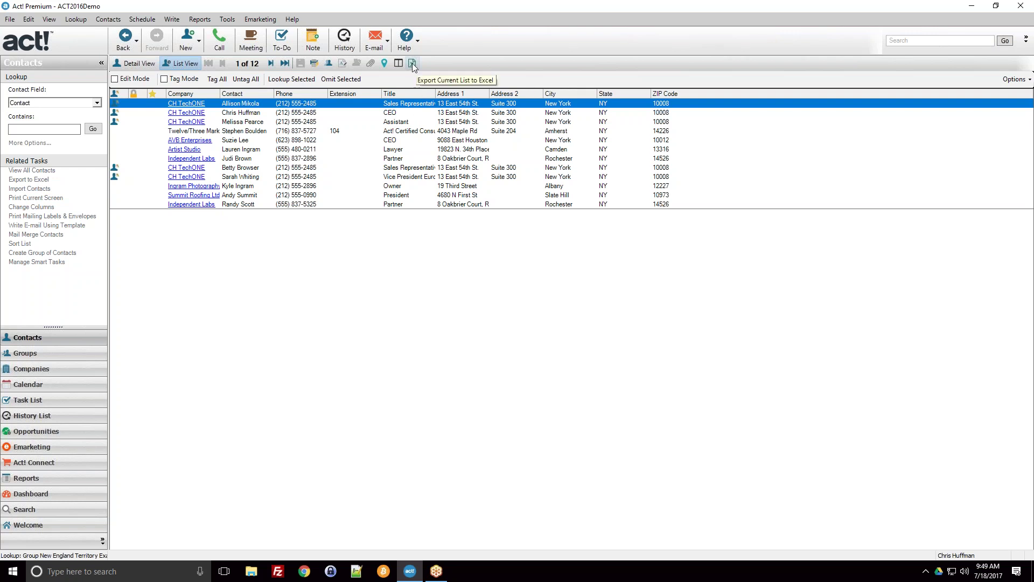
left_click(1013, 79)
left_click(856, 78)
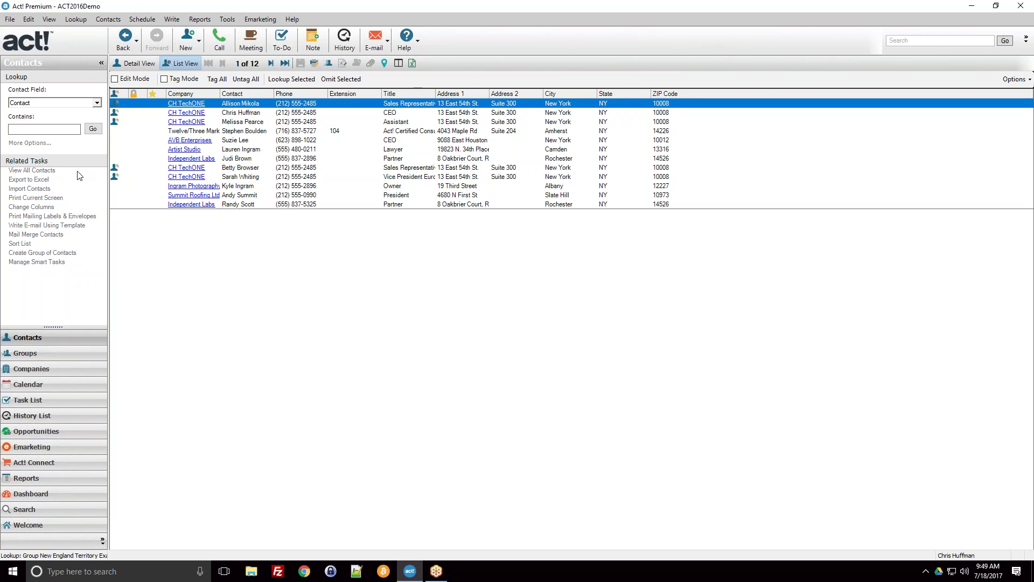
Return to the groups and open the Act Webinar Emarketing Test Group
left_click(44, 353)
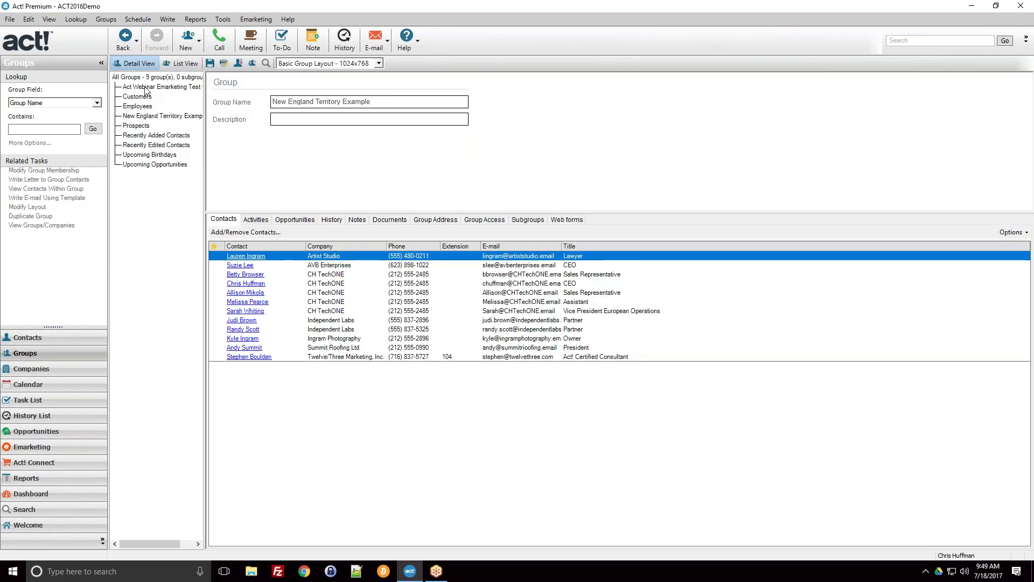
left_click(146, 88)
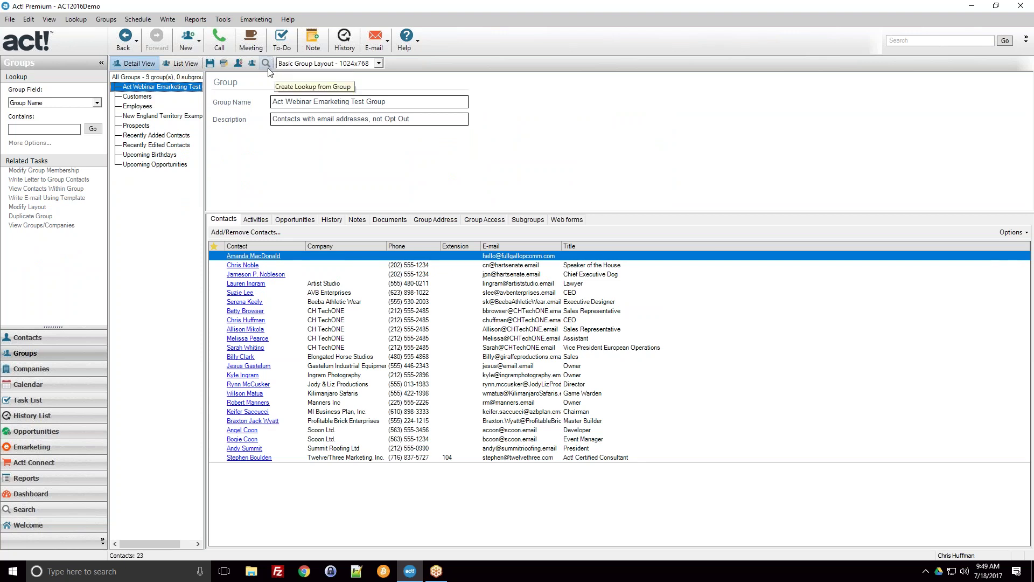
Look up all contacts and save the lookup as a group named All Contacts
left_click(54, 338)
left_click(32, 170)
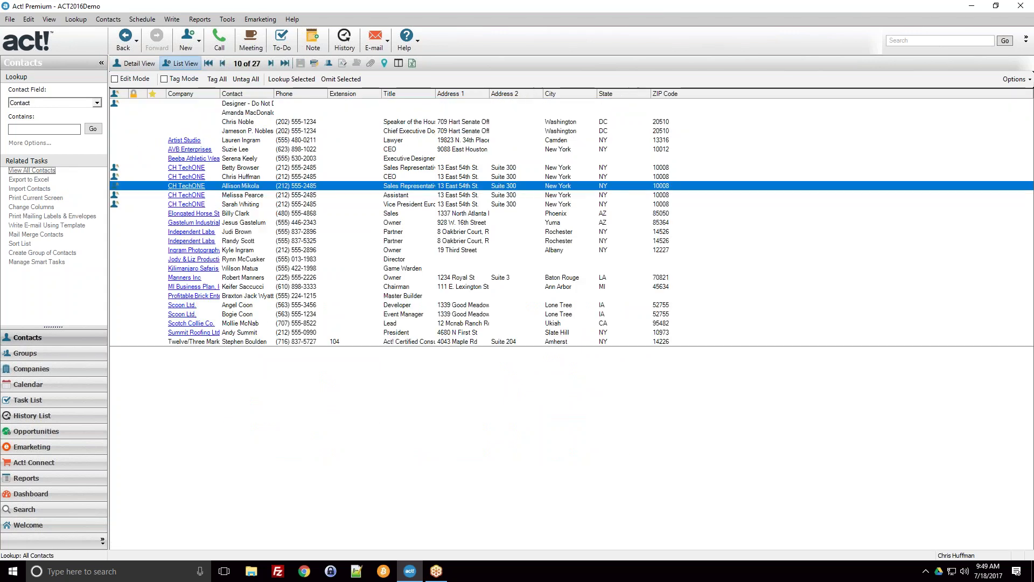
left_click(173, 131)
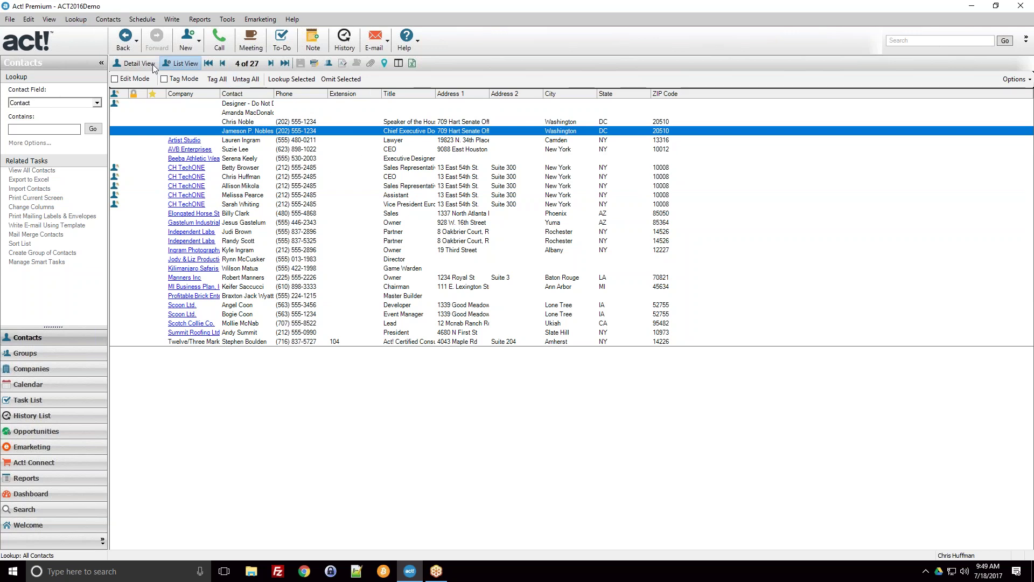
left_click(73, 20)
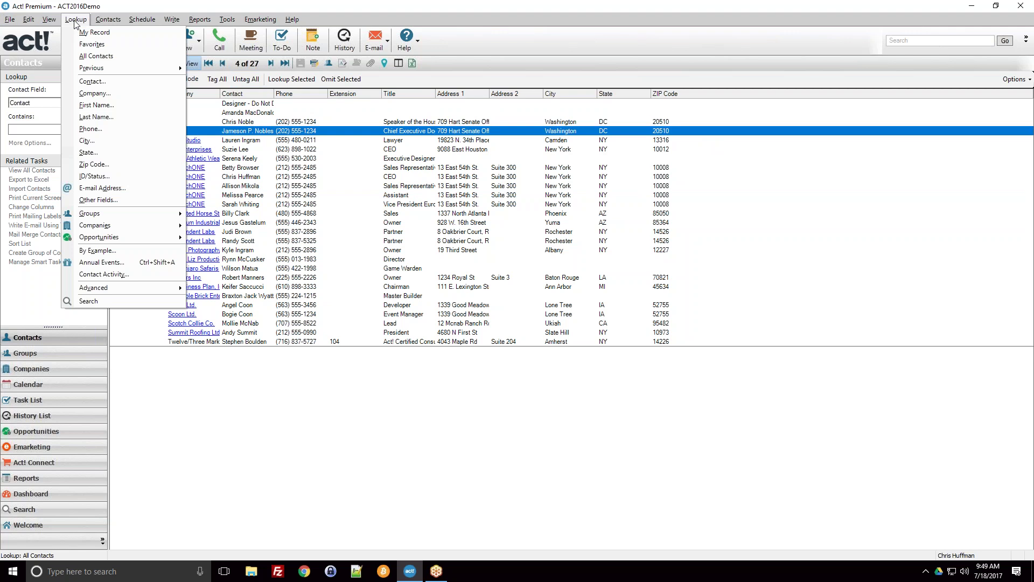
mouse_move(73, 216)
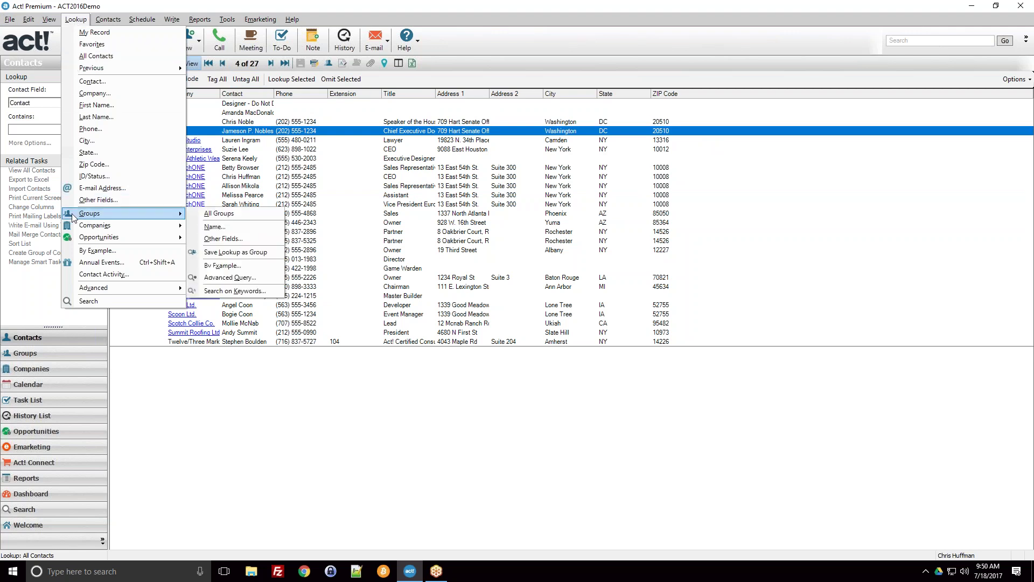
left_click(236, 252)
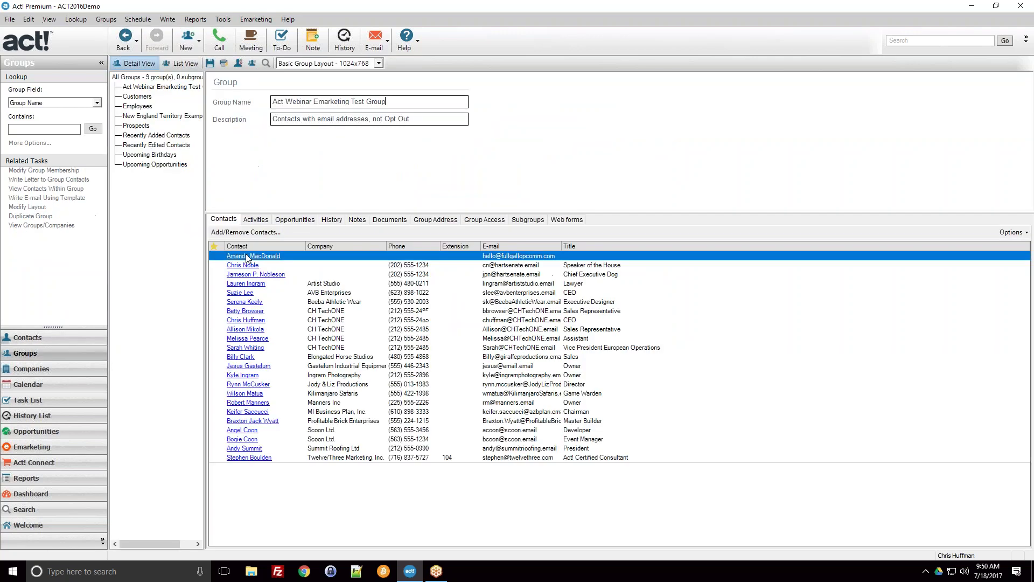
type("All")
left_click(210, 63)
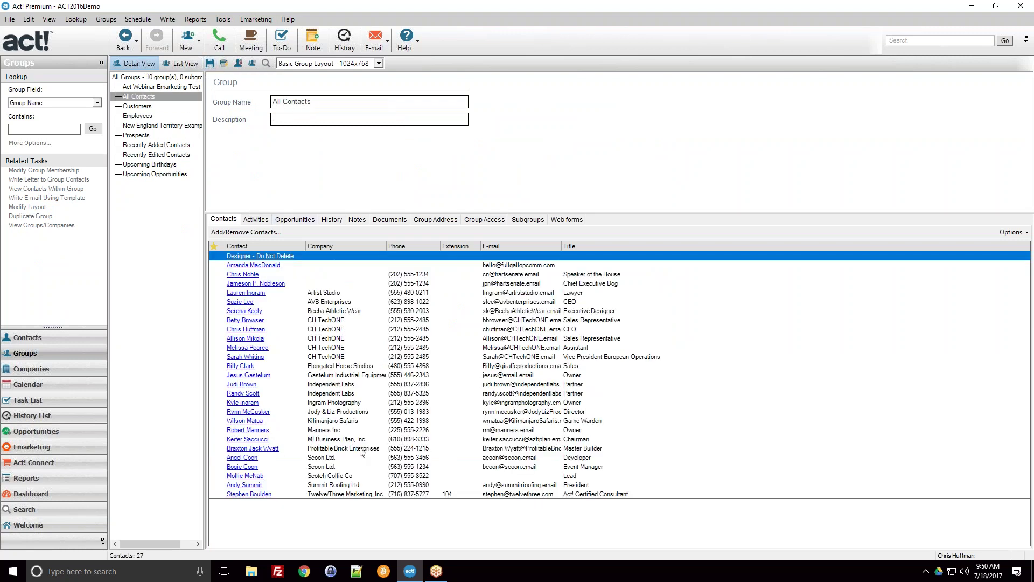
Try to add the contacts from Gastelum Industrial through MI Business Plan to the New England Territory Example group
left_click(81, 337)
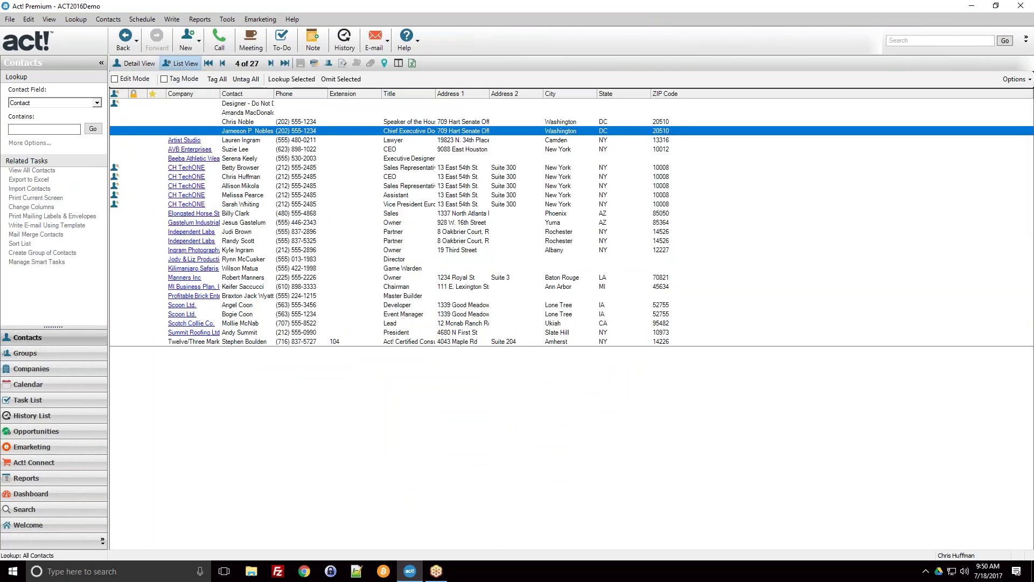
left_click(116, 19)
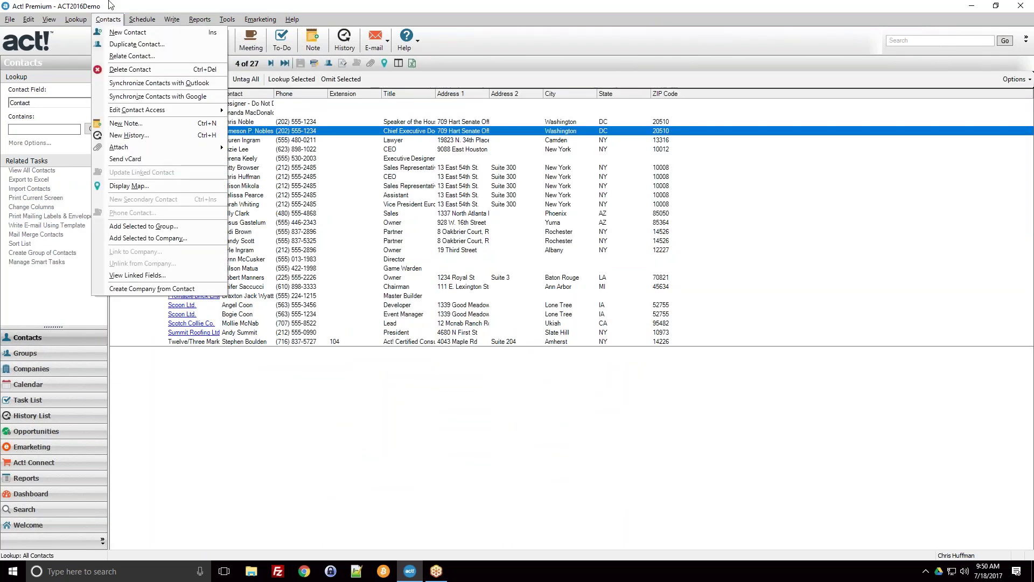
left_click(113, 18)
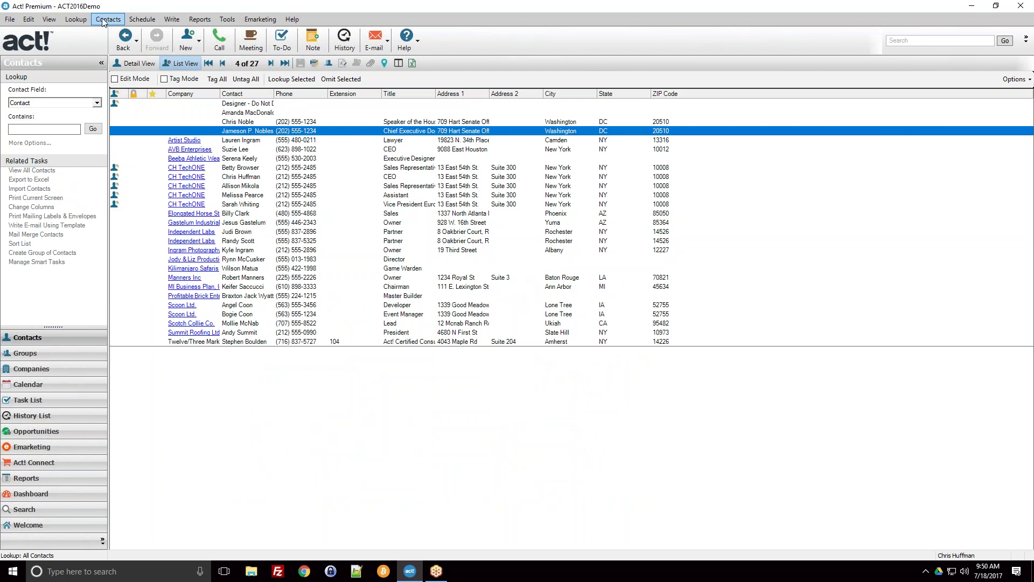
left_click(237, 223)
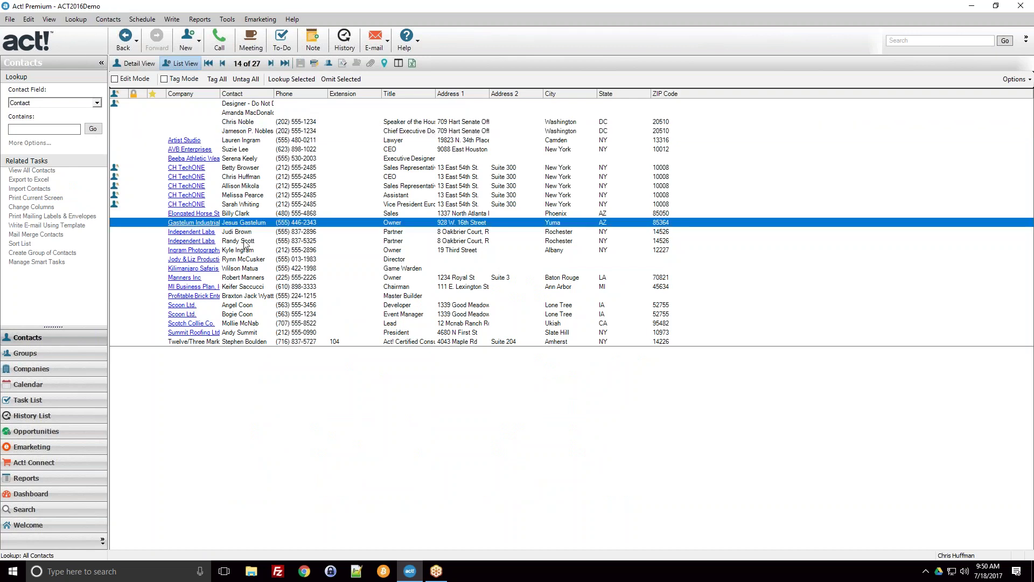
left_click(256, 286, "shift")
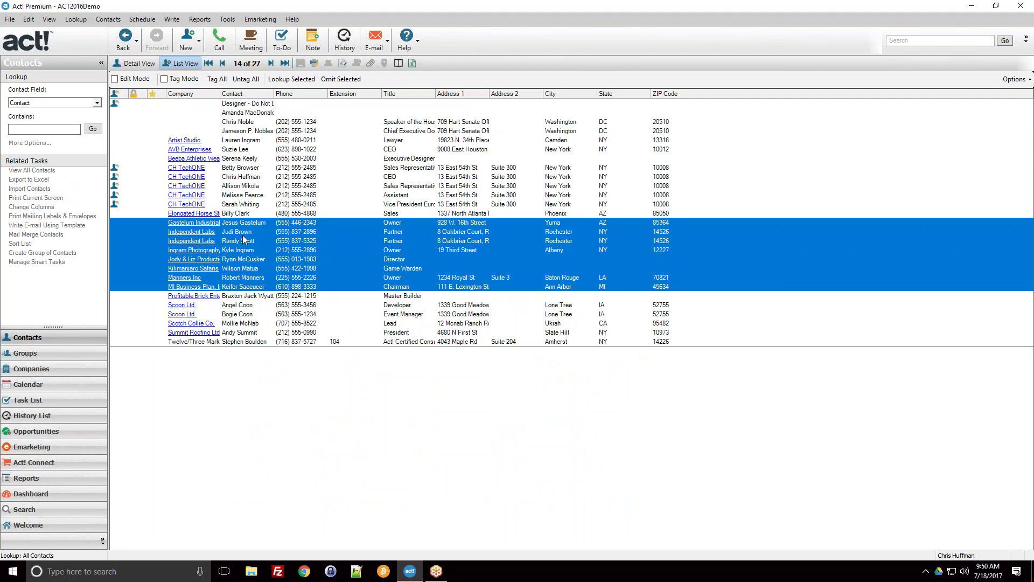
left_click(110, 20)
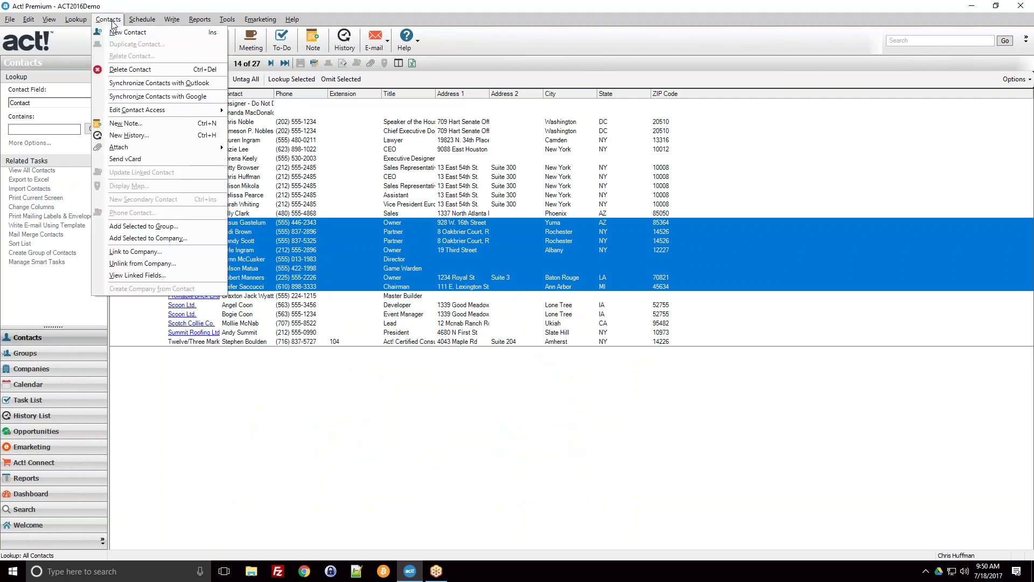
left_click(161, 229)
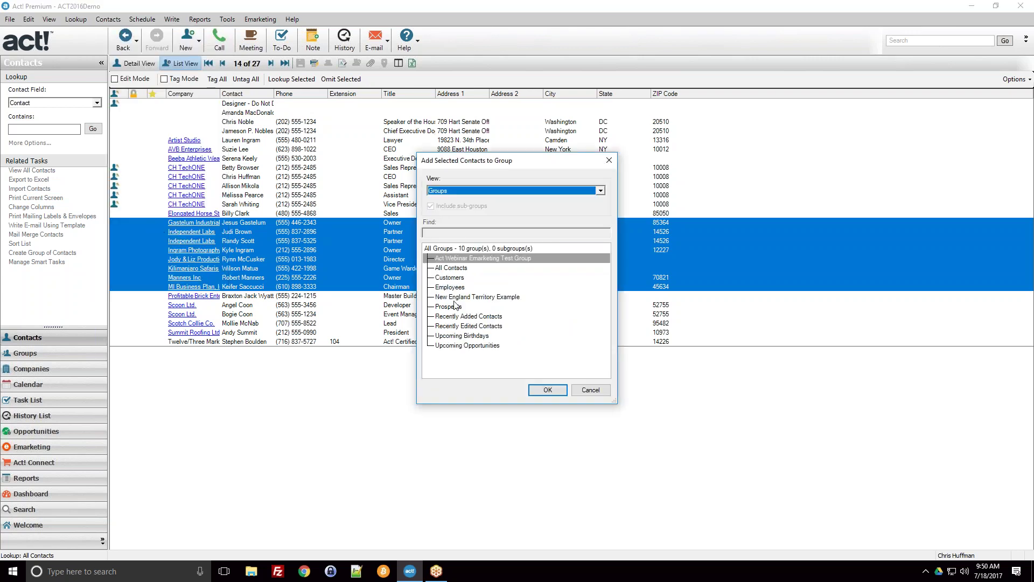
left_click(457, 298)
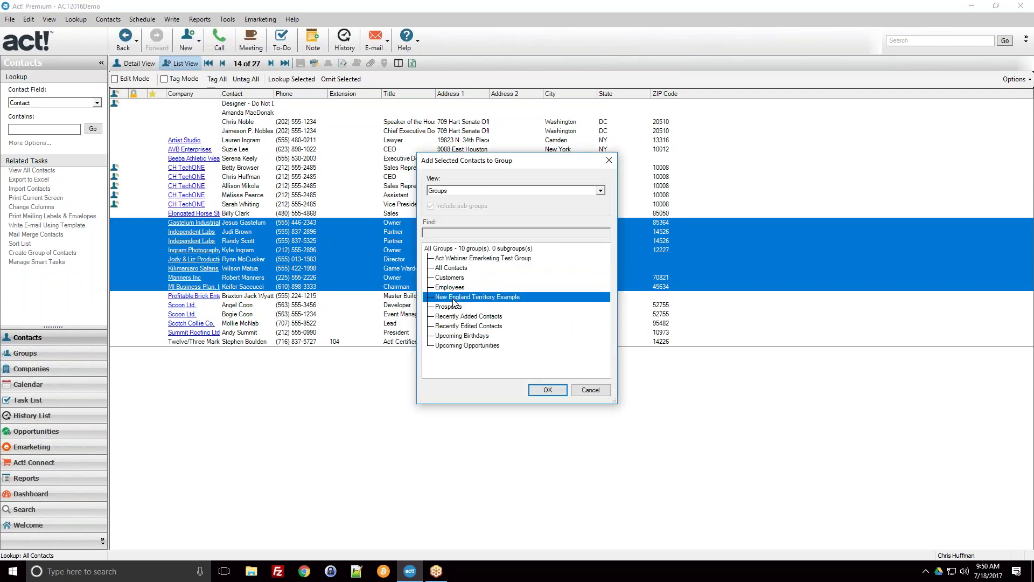
left_click(545, 390)
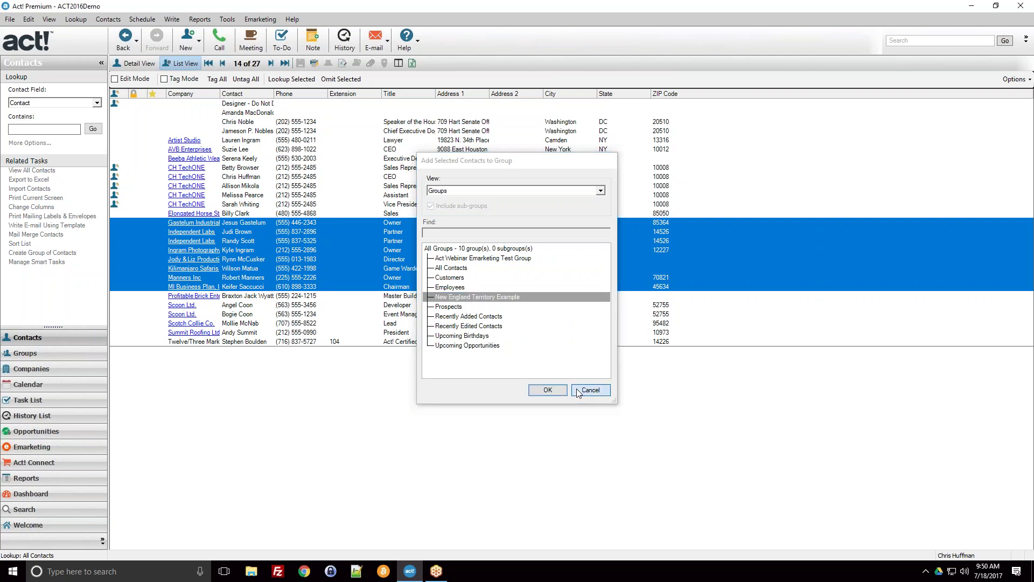
Review the static members and membership criteria of the All Contacts and New England Territory Example groups
left_click(106, 355)
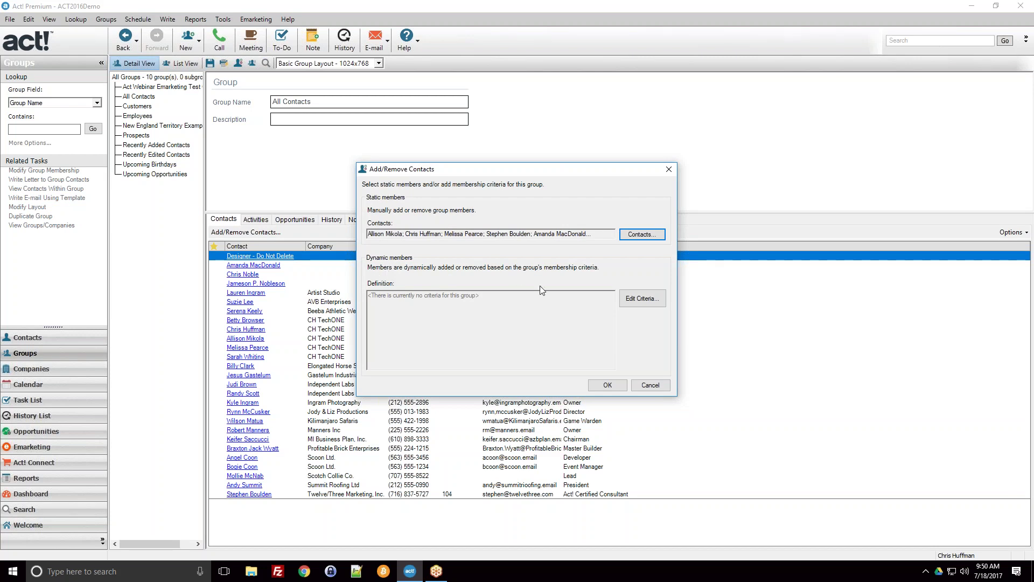
left_click(651, 385)
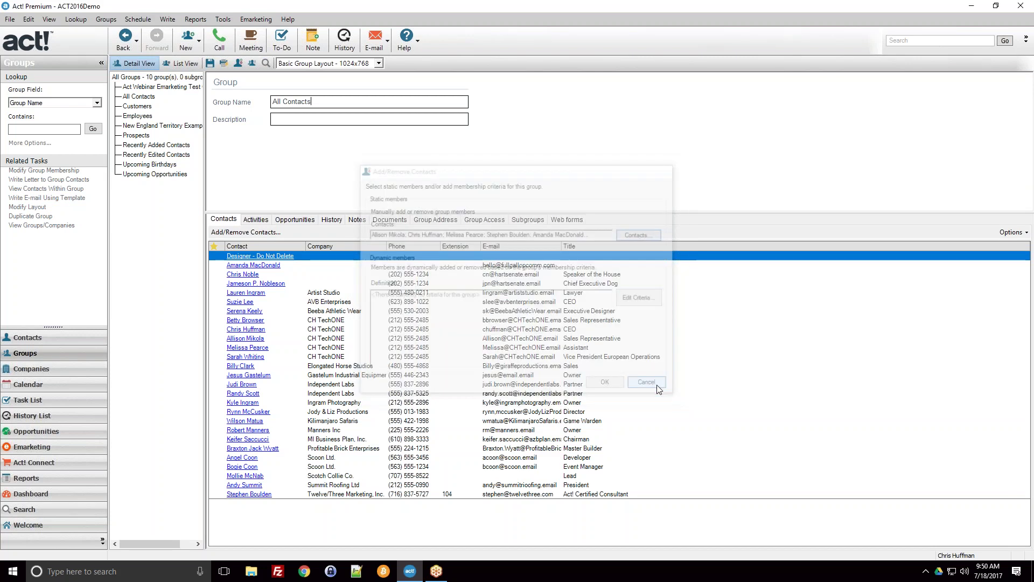
left_click(167, 127)
left_click(243, 233)
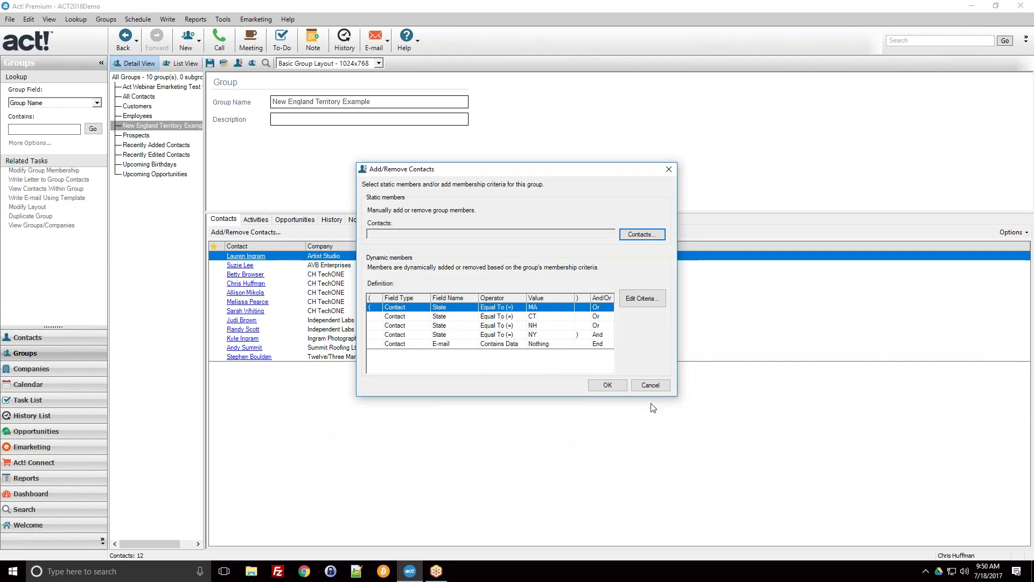
left_click(643, 387)
Add the Manners Inc contact from the contact list to the New England Territory Example group
left_click(65, 339)
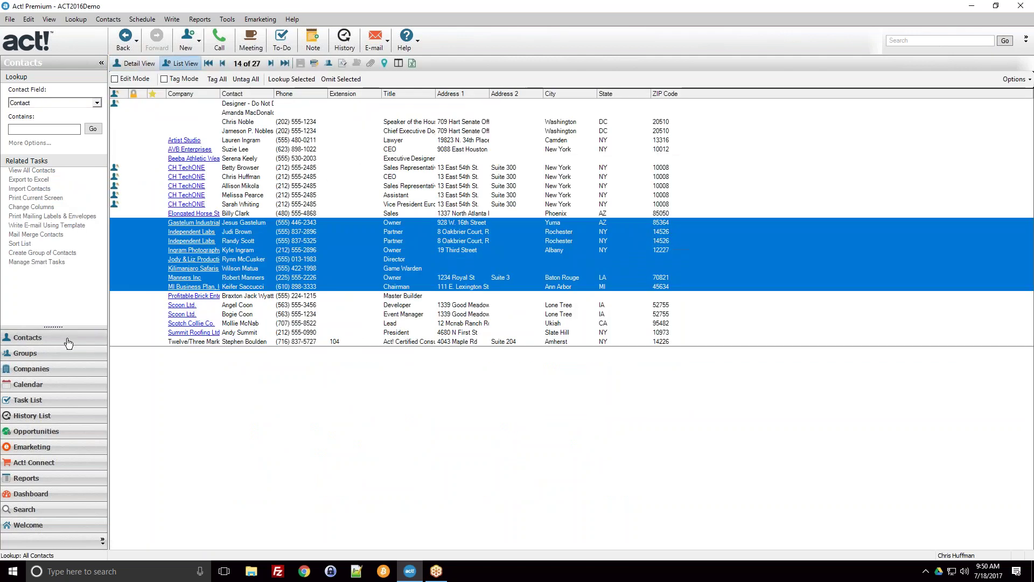
left_click(316, 280)
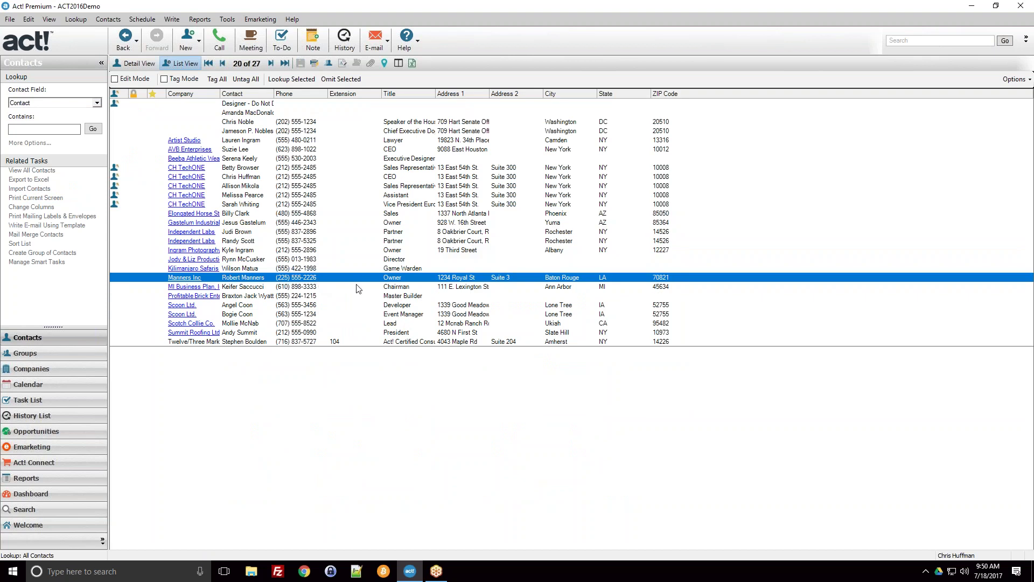
right_click(321, 280)
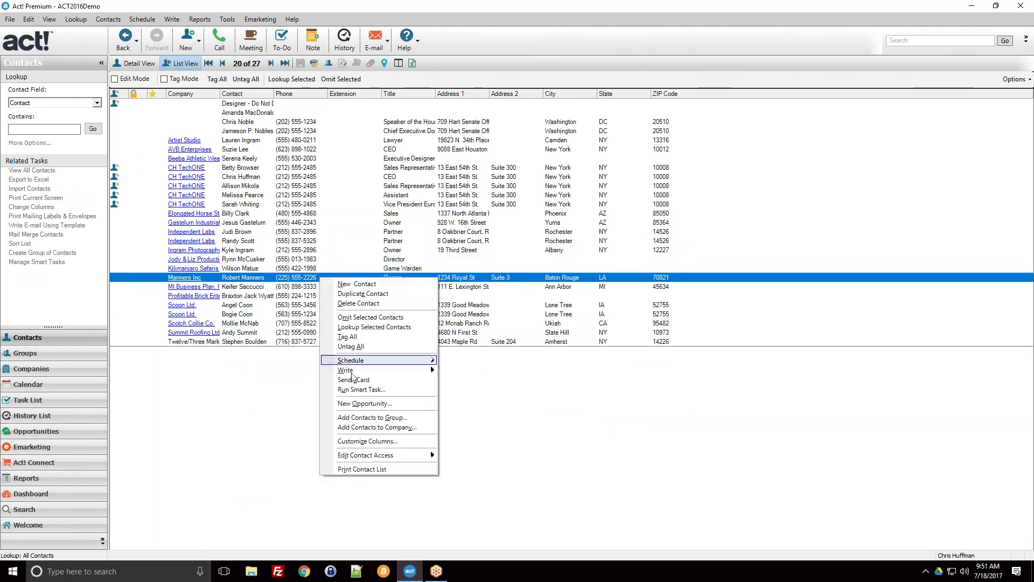
left_click(363, 418)
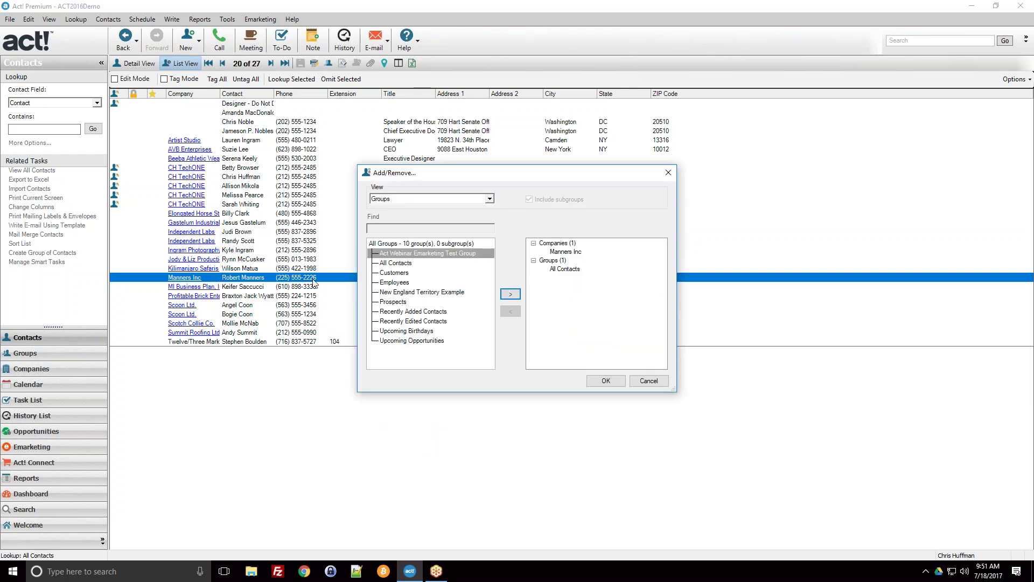
left_click(402, 254)
left_click(415, 291)
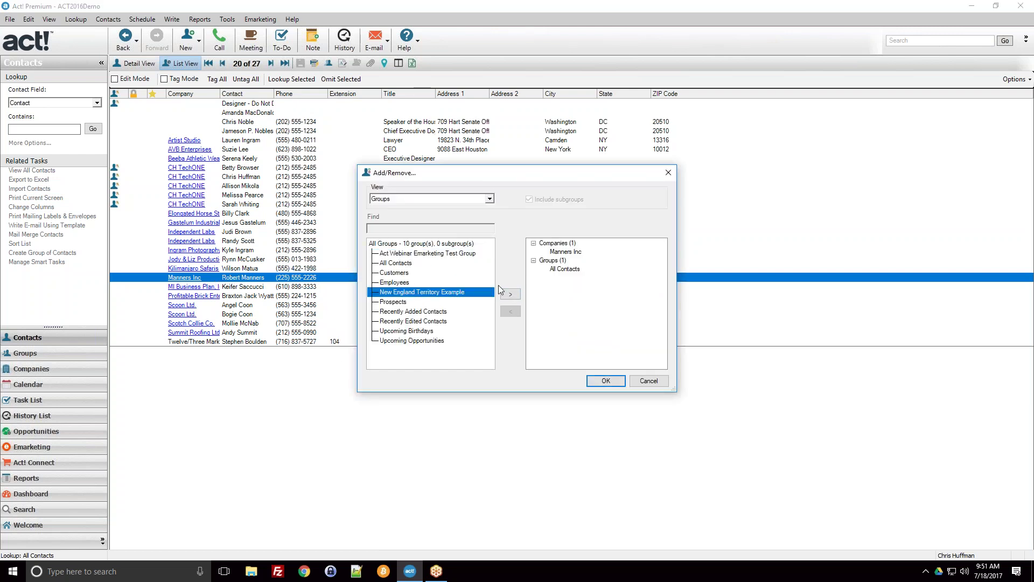
left_click(510, 293)
left_click(606, 381)
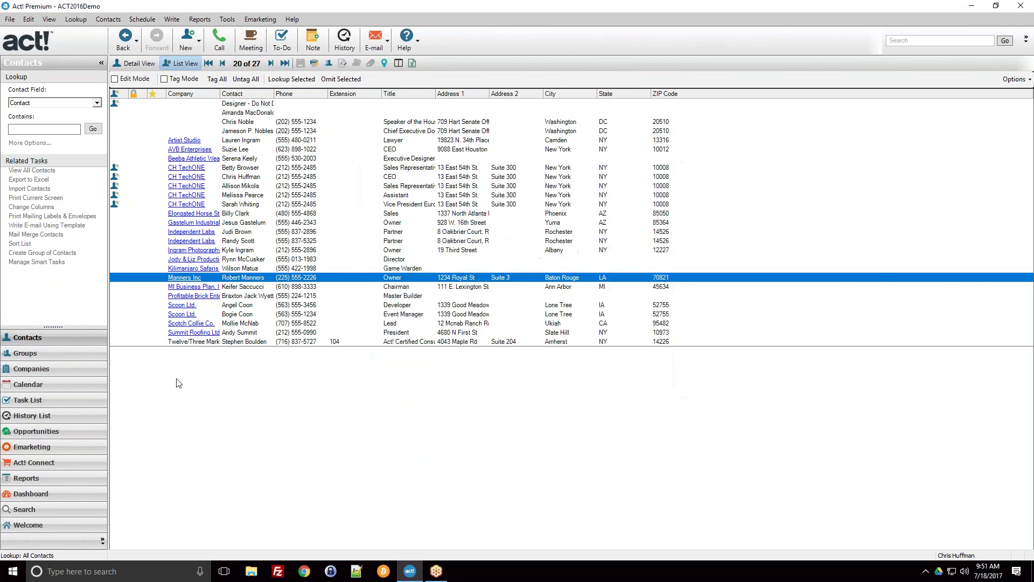
Check the New England Territory Example group's contact list and static member selection for the Manners Inc contact
left_click(24, 353)
left_click(161, 127)
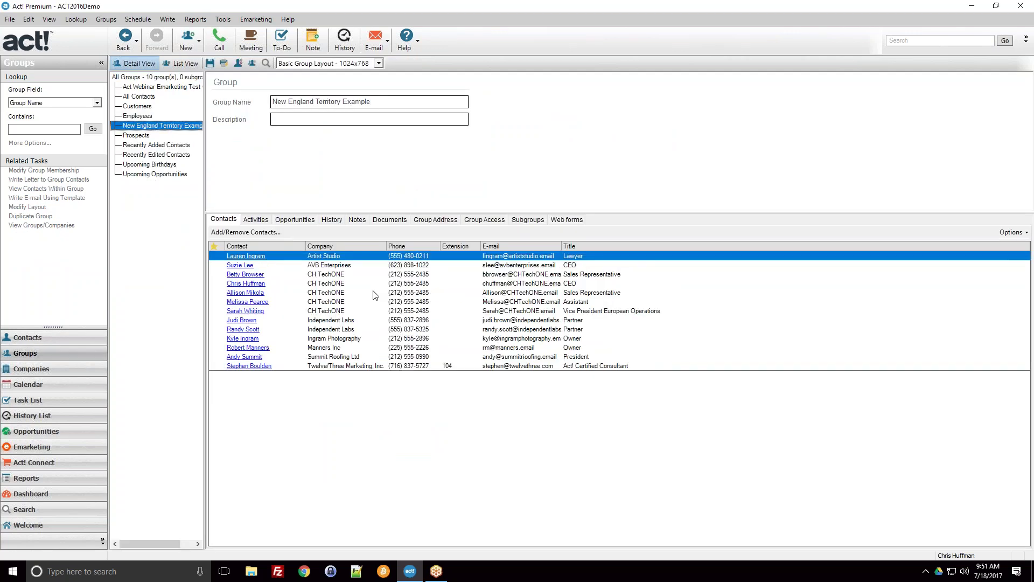
left_click(334, 349)
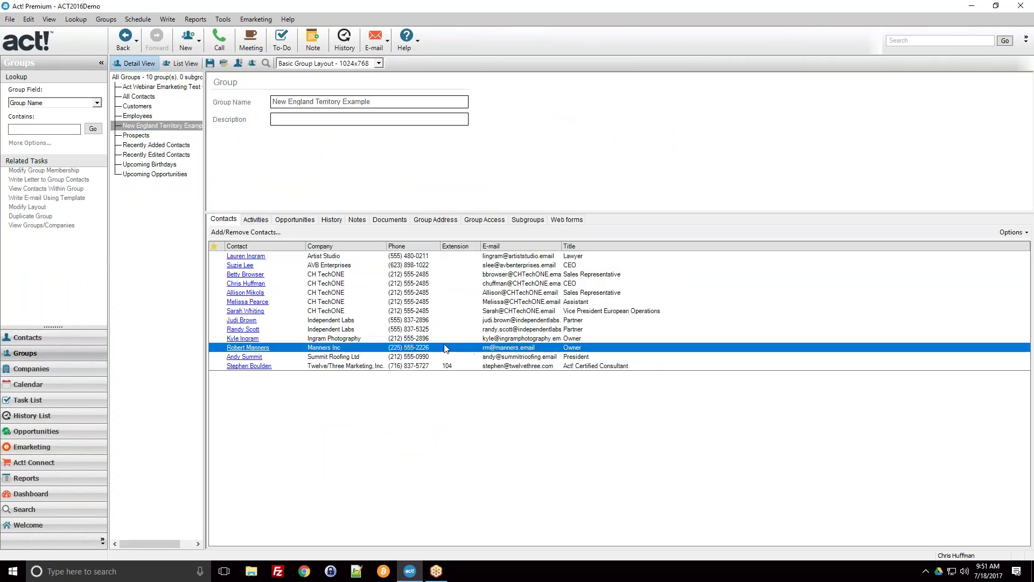
left_click(236, 233)
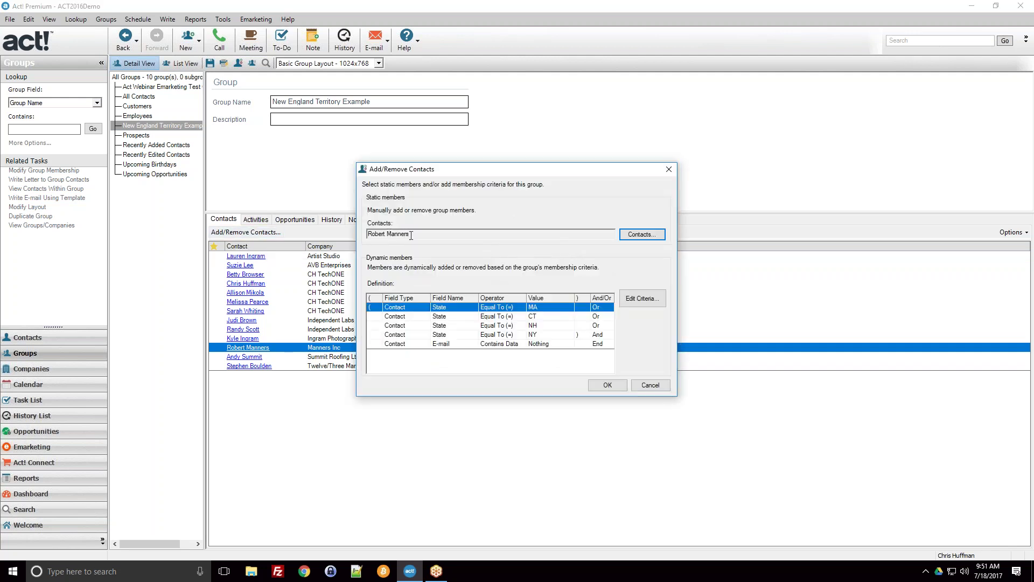
left_click(631, 235)
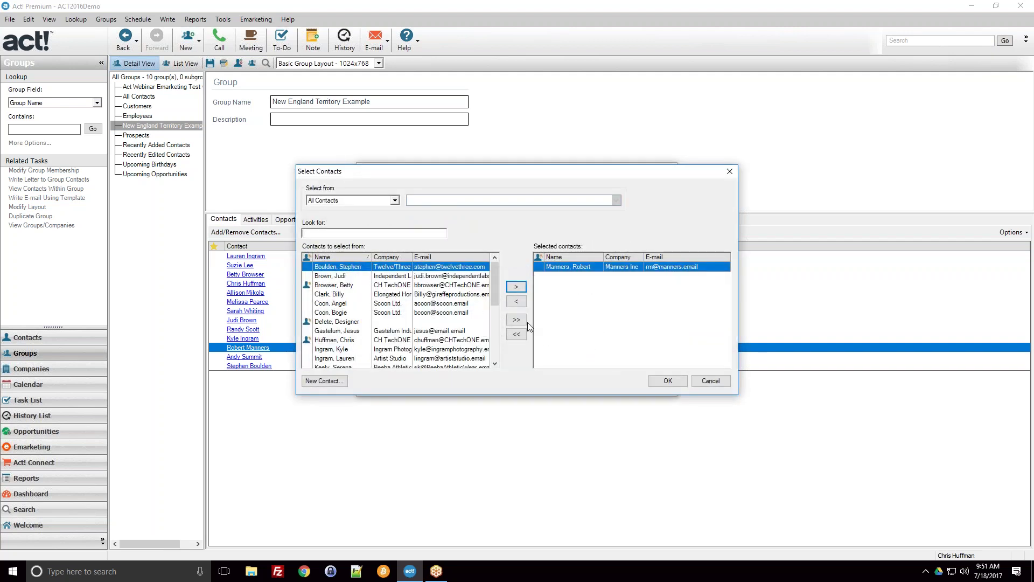
left_click(654, 381)
left_click(622, 387)
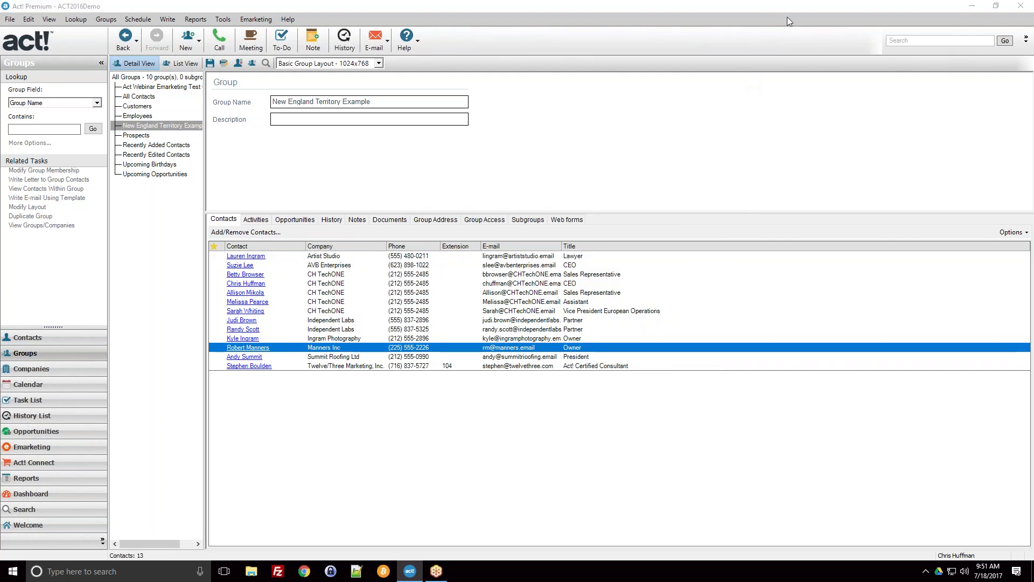